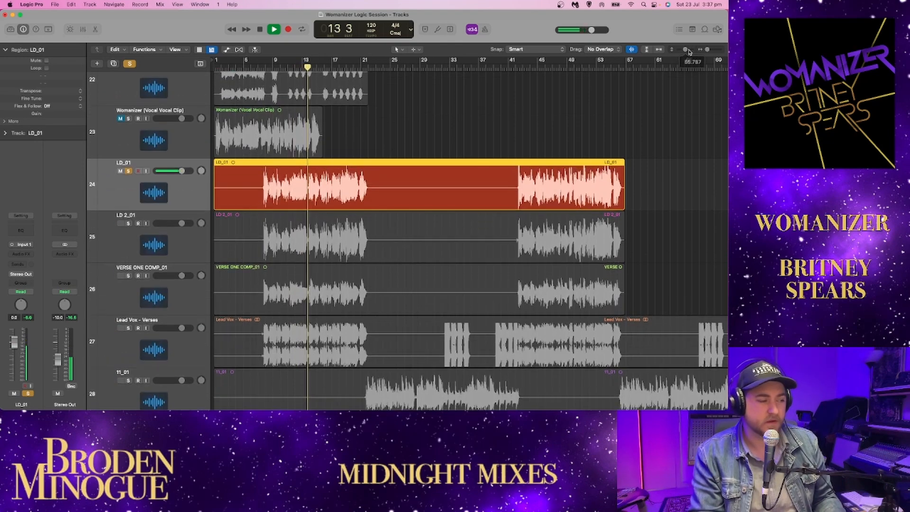
Insert a Channel EQ on the LD_01 track and play the rest of the first verse through its analyzer.
click(20, 231)
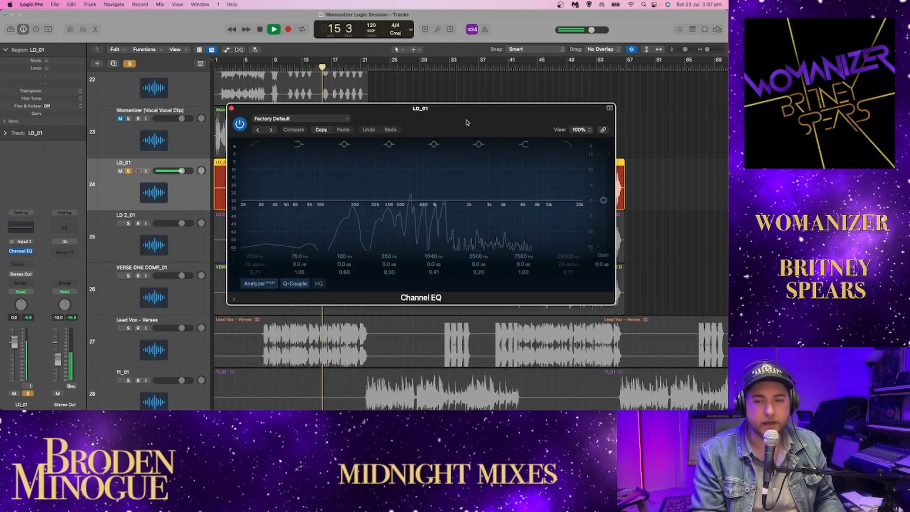
drag(470, 122, 452, 195)
scroll(470, 201, down, 3)
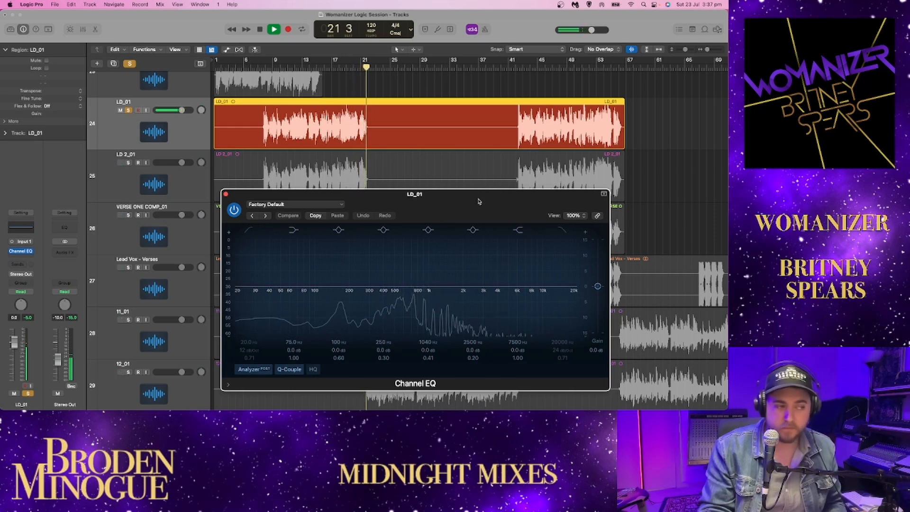
key(space)
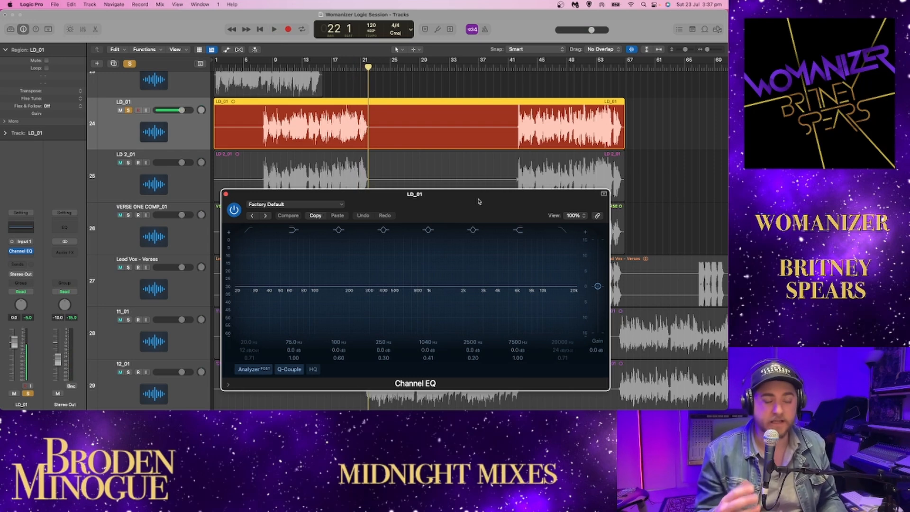
Play the soloed LD_01 vocal from about bar 7 with its EQ analyzer open.
click(259, 67)
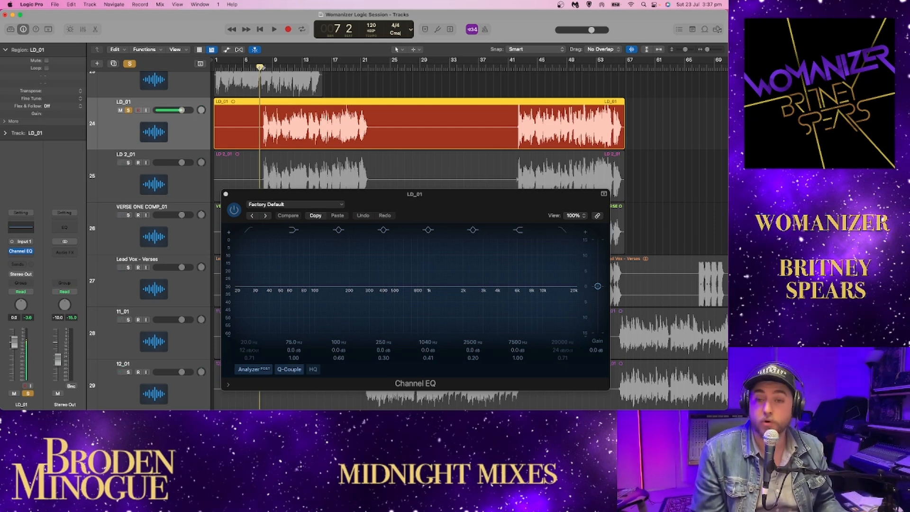
key(space)
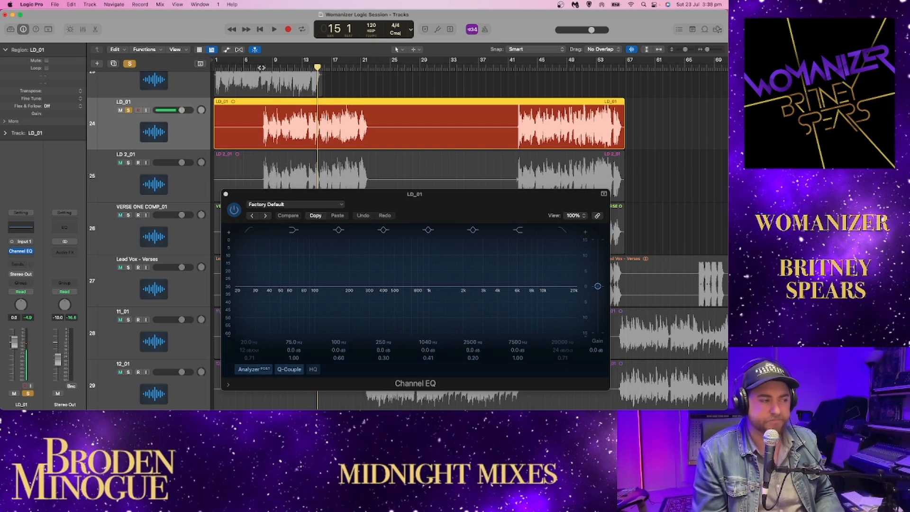
key(space)
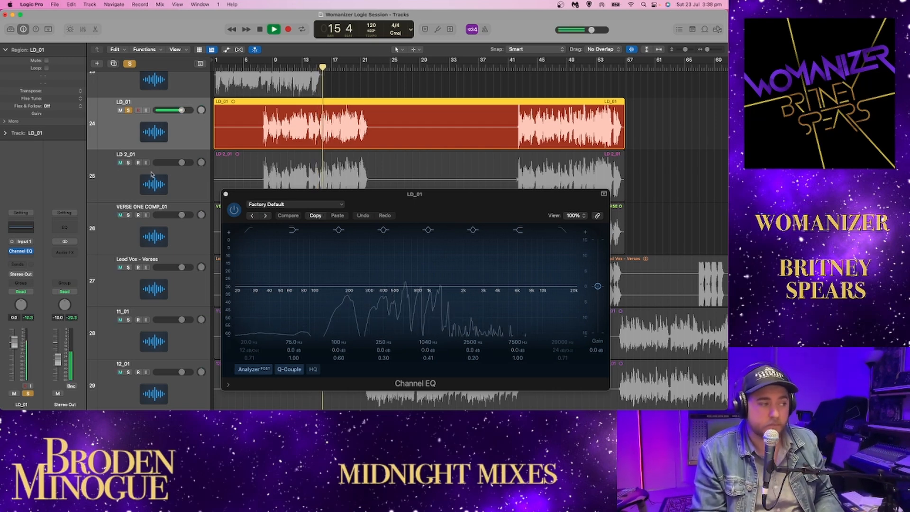
Solo LD 2_01 together with LD_01, pan LD_01 to -64 and LD 2_01 to +63, and play from about bar 42.
click(129, 164)
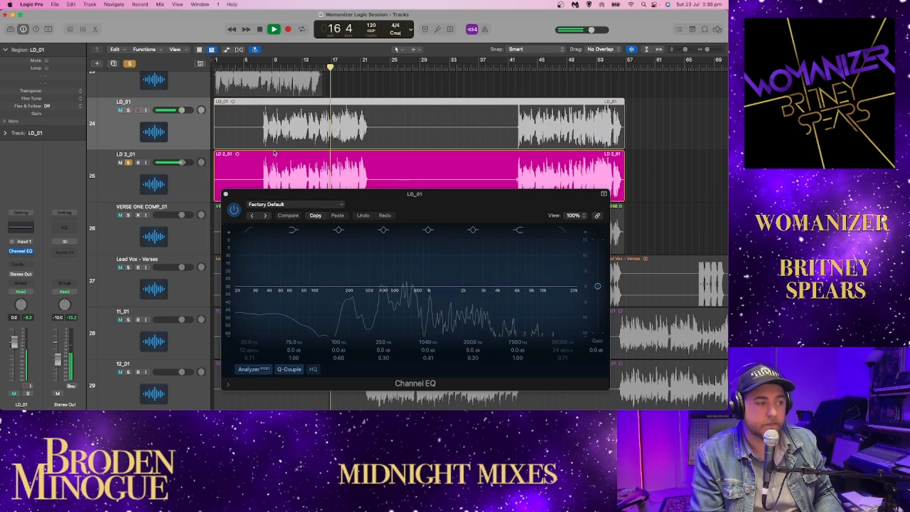
scroll(274, 152, down, 2)
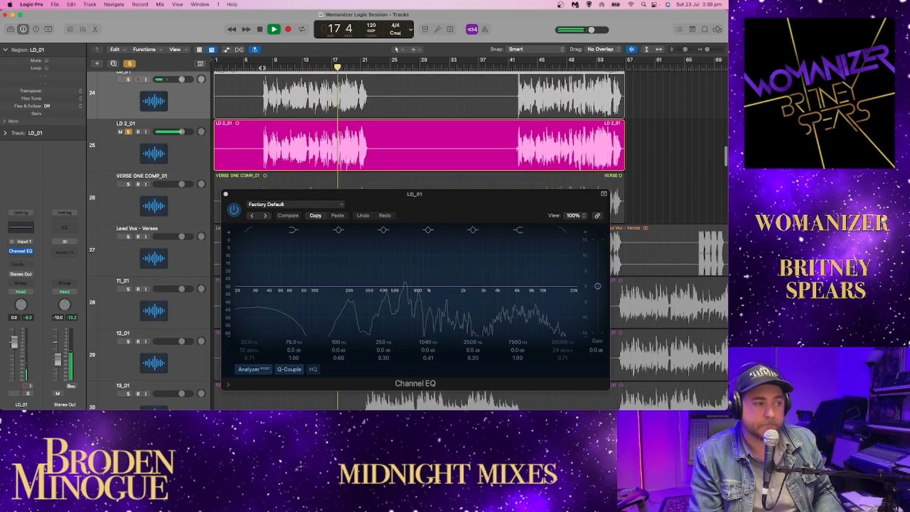
click(128, 79)
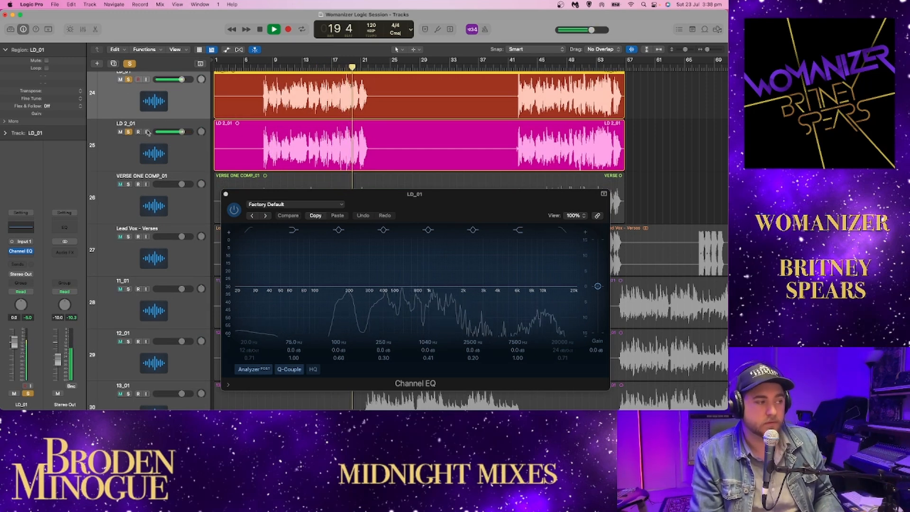
mouse_move(203, 80)
mouse_down()
mouse_move(202, 124)
mouse_move(203, 89)
mouse_up()
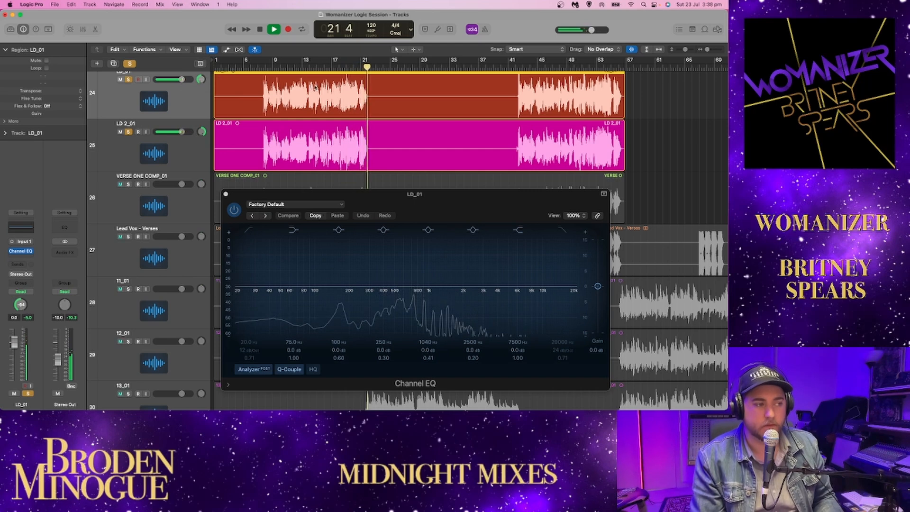
double_click(514, 66)
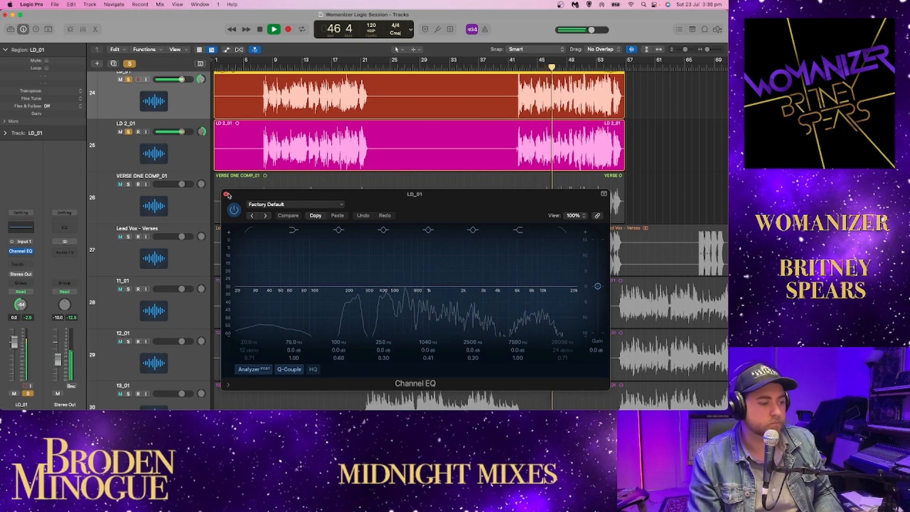
Stop playback, unsolo LD 2_01 and reset LD_01's pan to centre.
key(space)
click(128, 132)
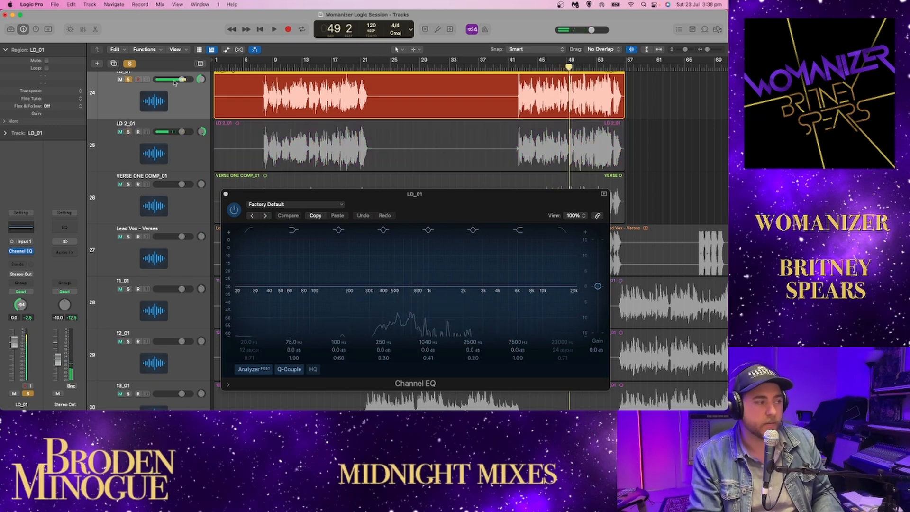
alt+click(201, 80)
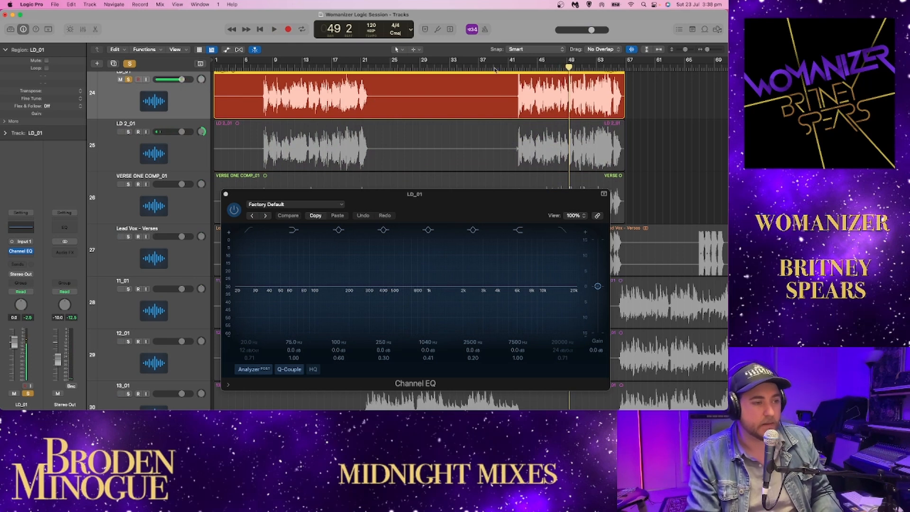
Play LD_01's second verse and try its 1040 Hz EQ band at 6250 Hz, then reset the band.
click(515, 67)
key(space)
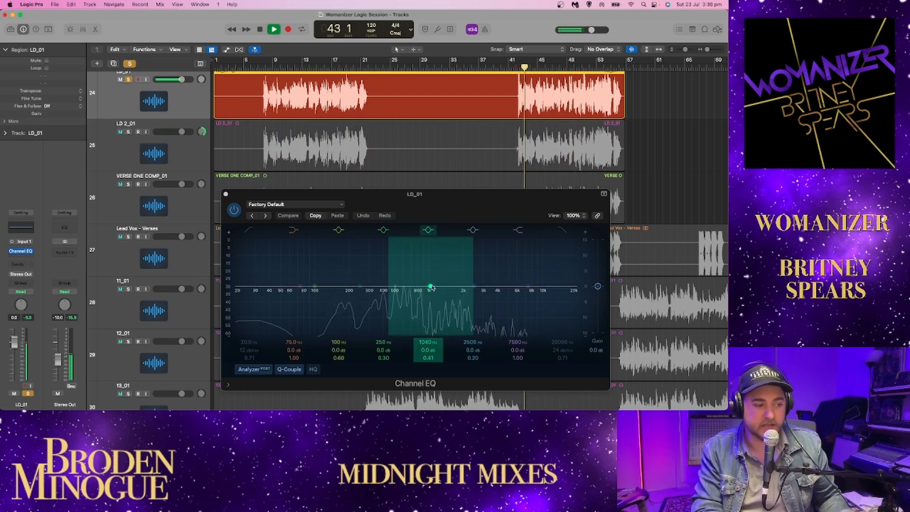
key(space)
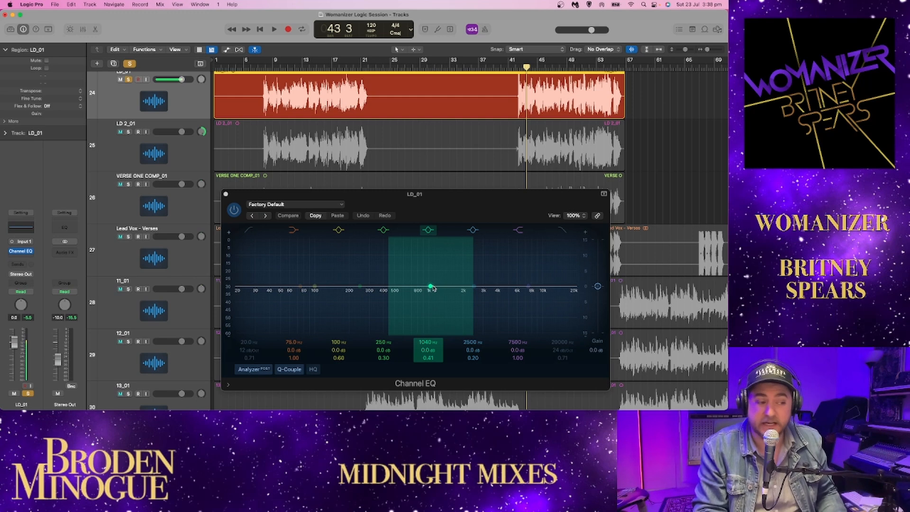
drag(432, 288, 522, 289)
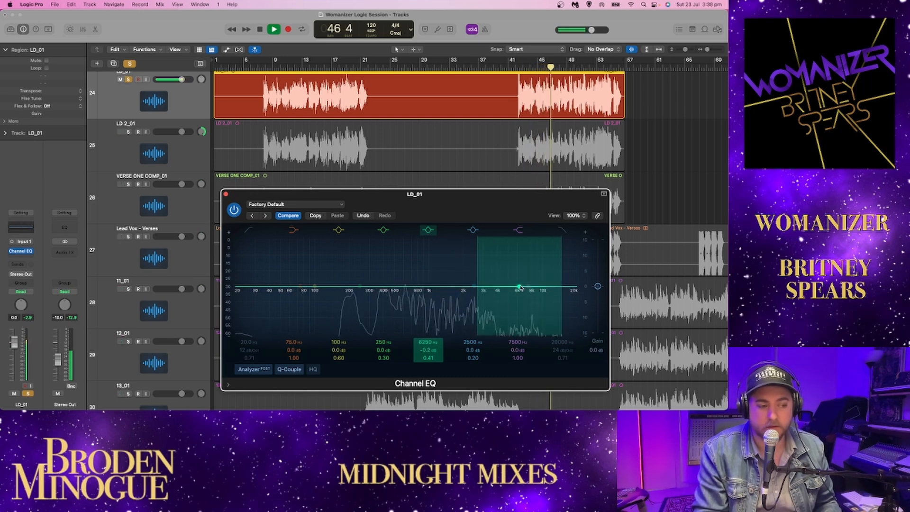
alt+click(519, 287)
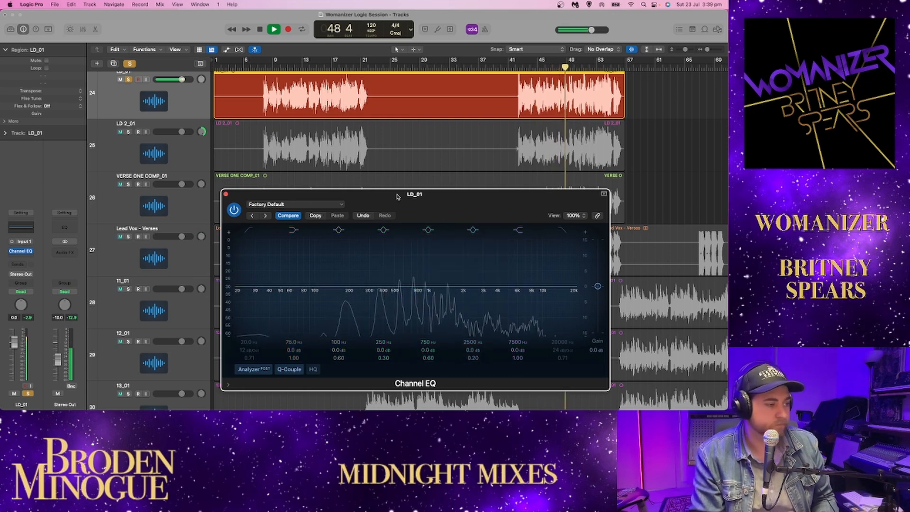
Solo LD 2_01 alongside LD_01 with LD_01 panned to -64, then close the Channel EQ and stop playback.
click(129, 131)
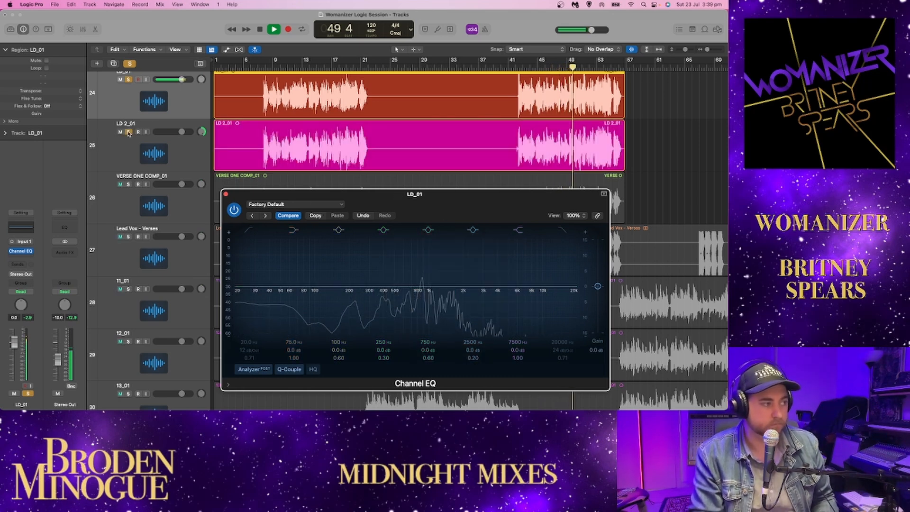
drag(201, 80, 219, 201)
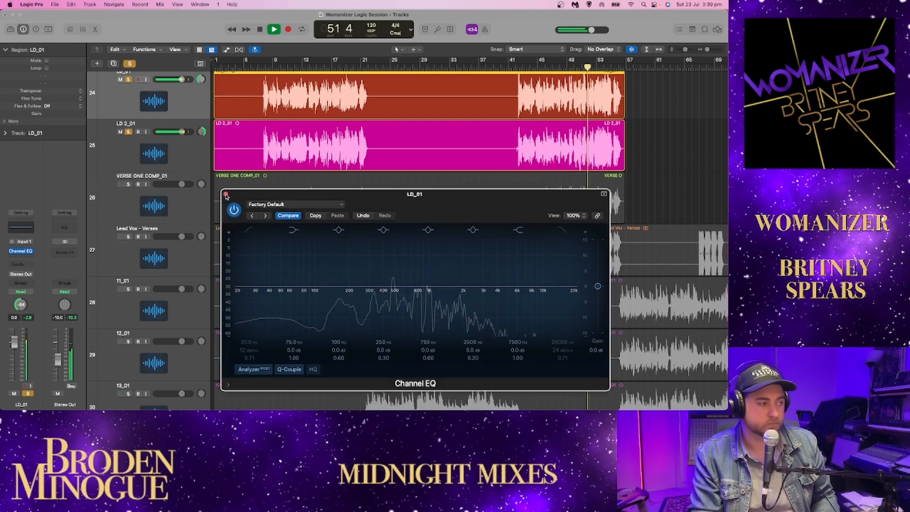
click(226, 194)
key(space)
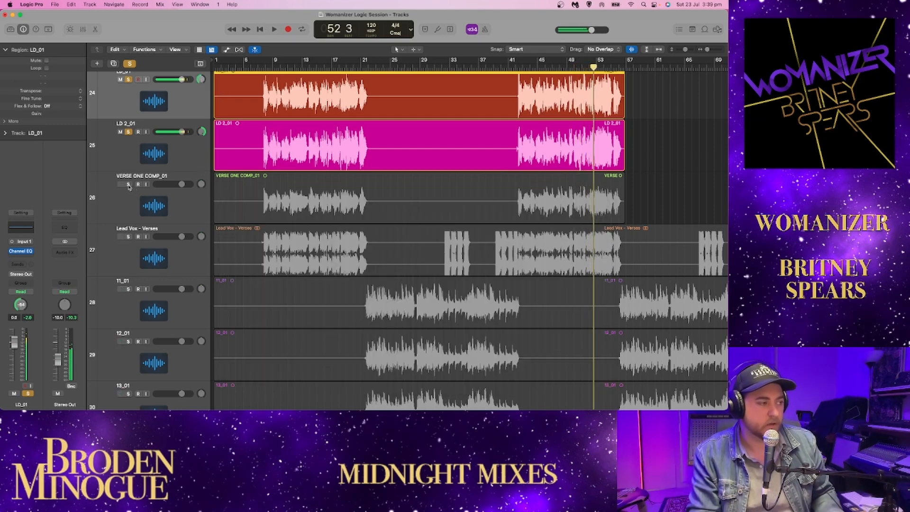
Unsolo both LD tracks, solo VERSE ONE COMP_01 and play it from about bar 7.
click(128, 79)
click(128, 132)
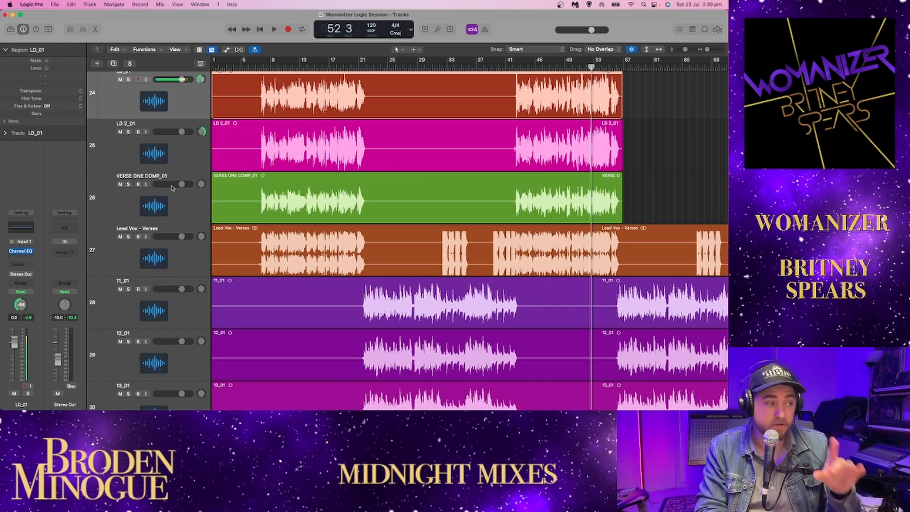
click(128, 184)
click(257, 68)
key(space)
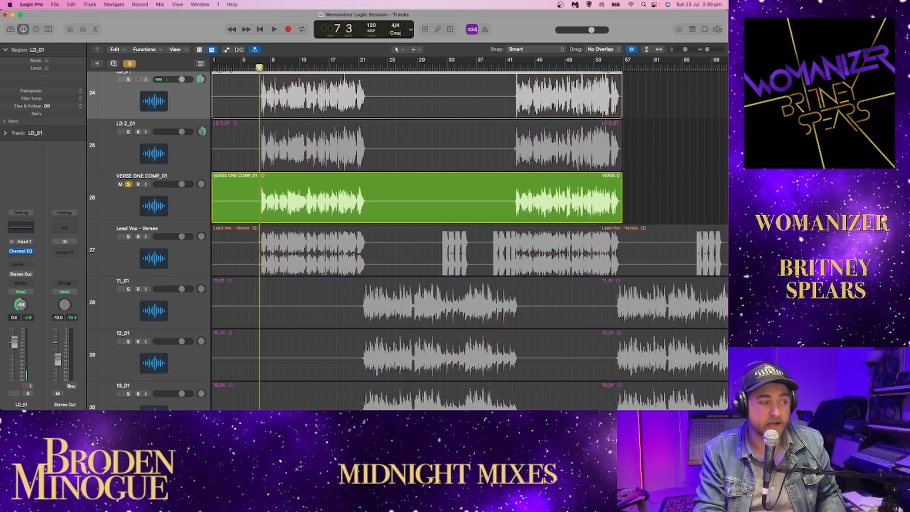
key(space)
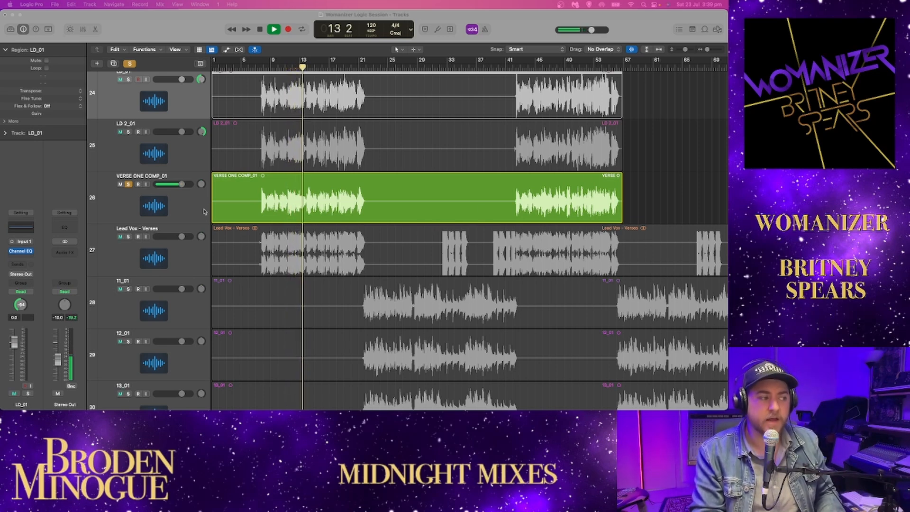
click(449, 161)
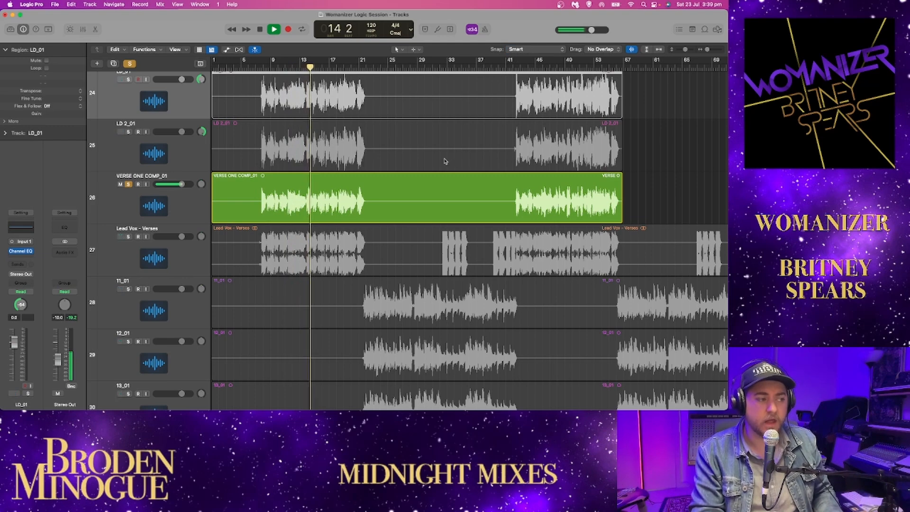
key(space)
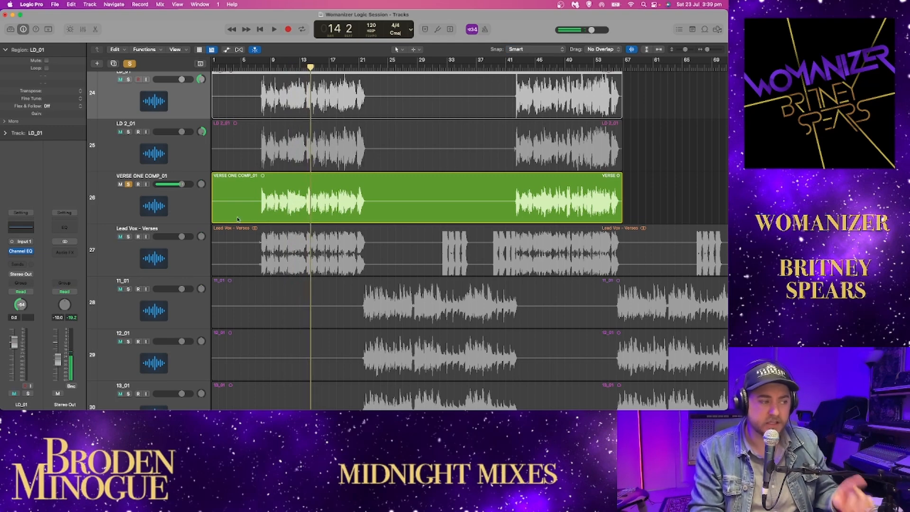
Insert a Channel EQ on VERSE ONE COMP_01 and, during playback, move its 2500 Hz band to 5450 Hz at +0.3 dB.
click(197, 209)
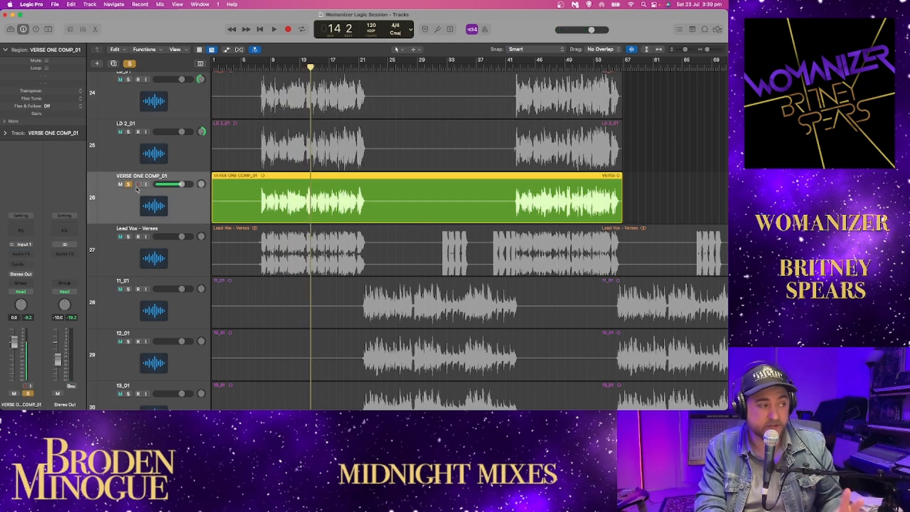
click(21, 229)
drag(470, 115, 457, 207)
scroll(475, 112, down, 3)
key(space)
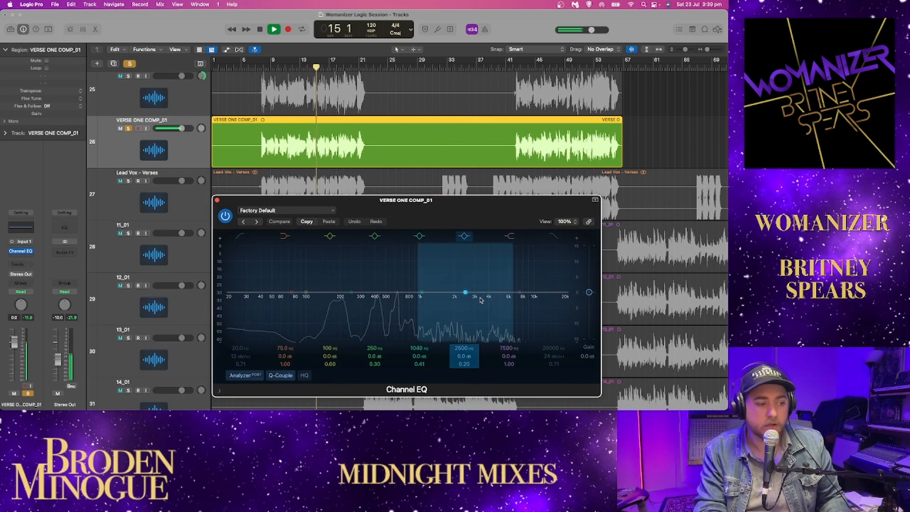
drag(480, 299, 503, 291)
key(space)
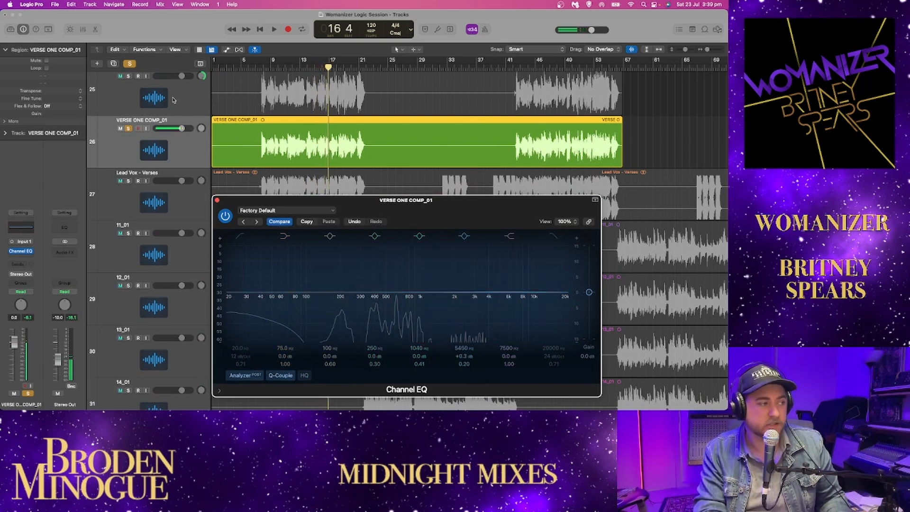
Insert a Channel EQ on LD 2_01, audition the track soloed and panned to centre, then close that EQ.
click(174, 100)
click(19, 232)
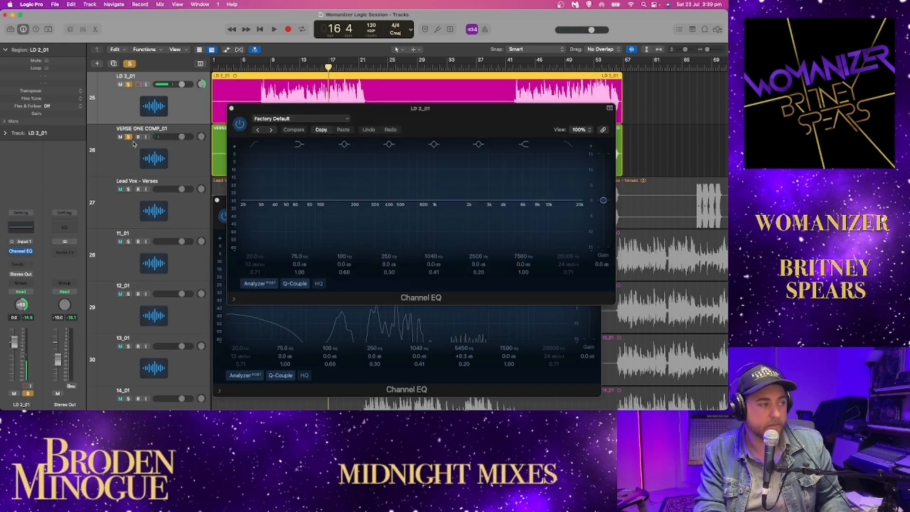
drag(354, 112, 346, 129)
key(space)
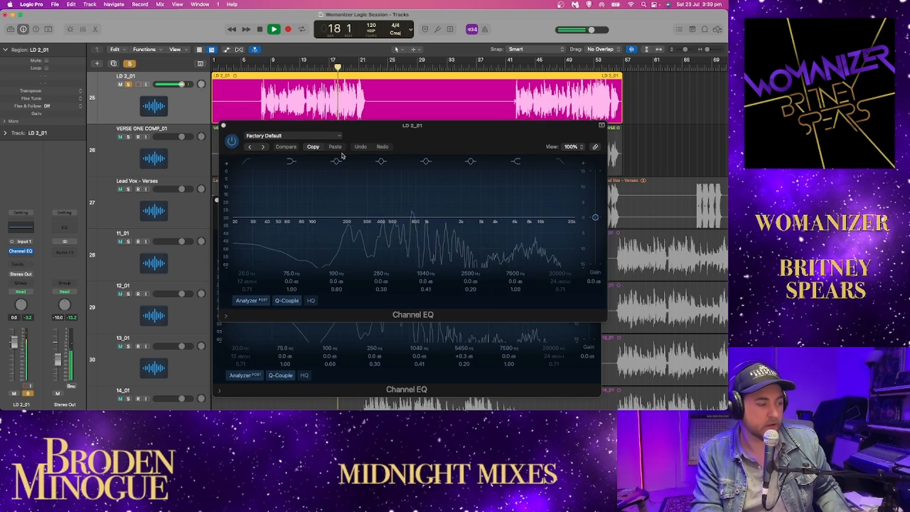
key(space)
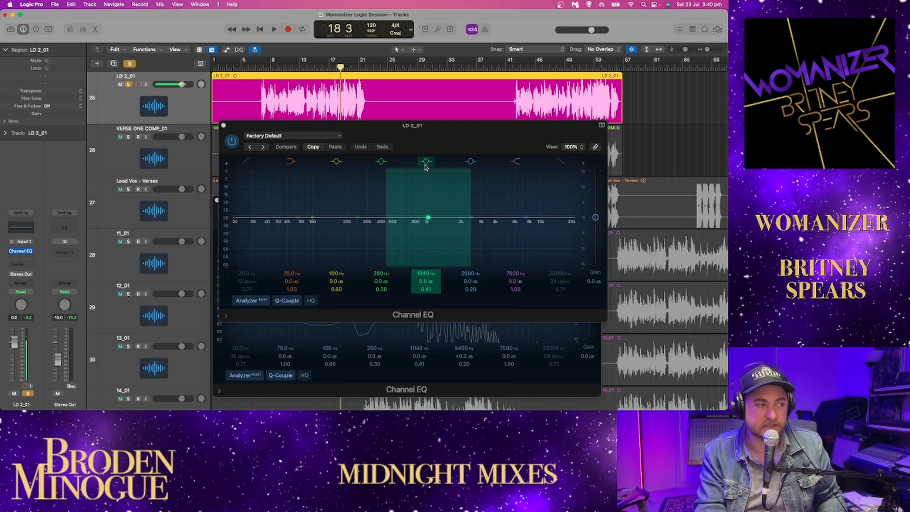
key(space)
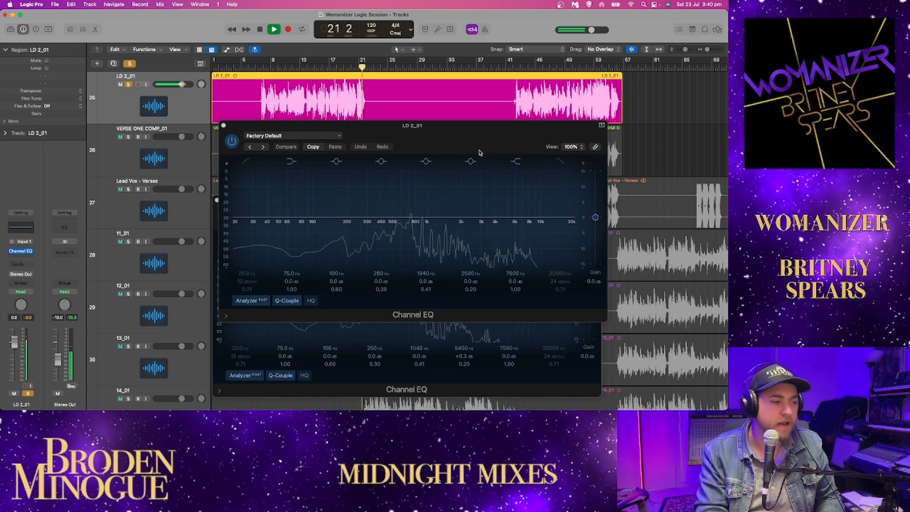
key(space)
click(223, 125)
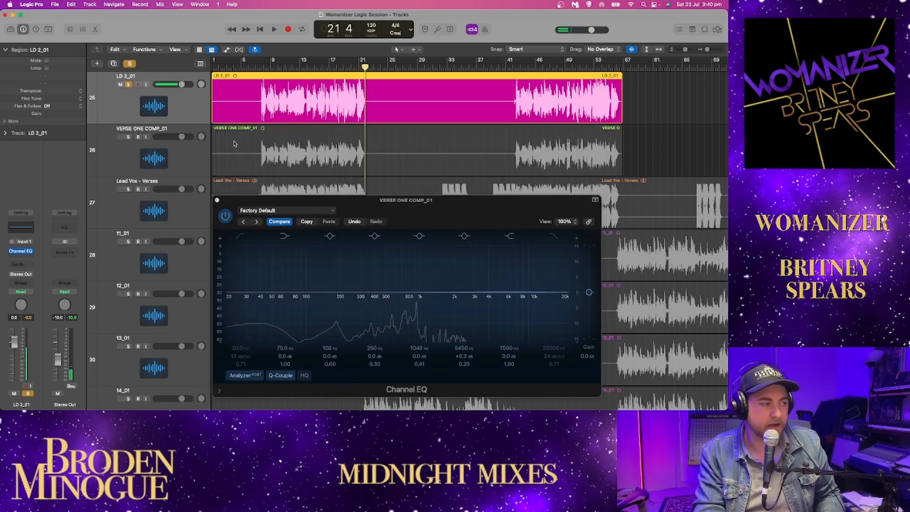
Switch the solo from LD 2_01 to VERSE ONE COMP_01.
click(128, 85)
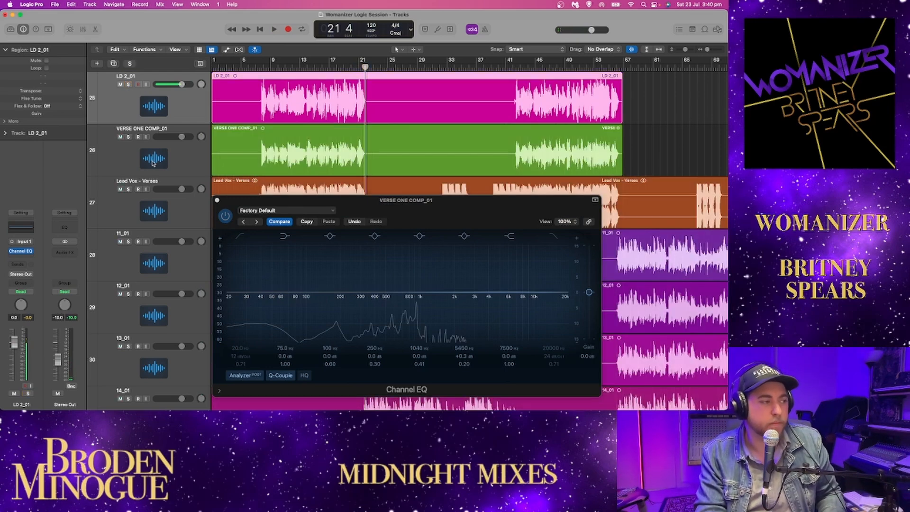
click(128, 137)
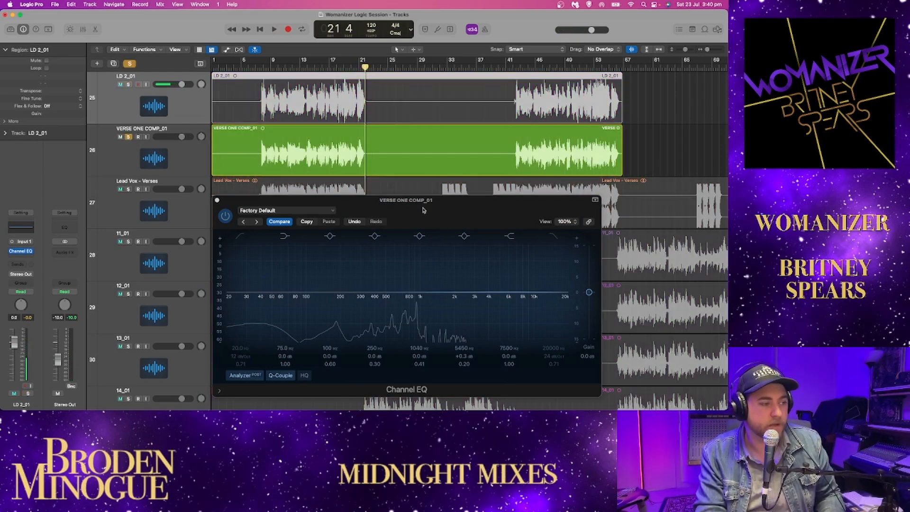
Play VERSE ONE COMP_01 from about bar 7 and move its Channel EQ's 5450 Hz band to 4440 Hz at +5.5 dB.
drag(419, 209, 418, 204)
click(262, 69)
key(space)
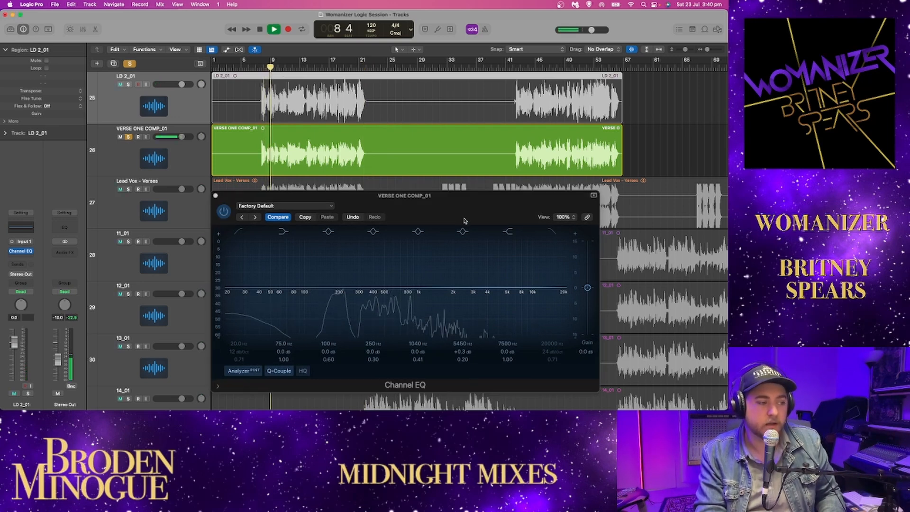
key(space)
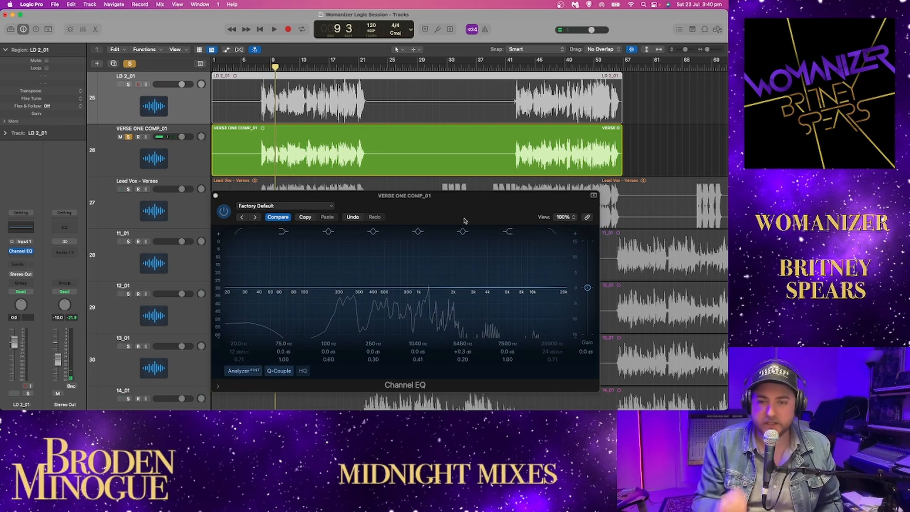
key(space)
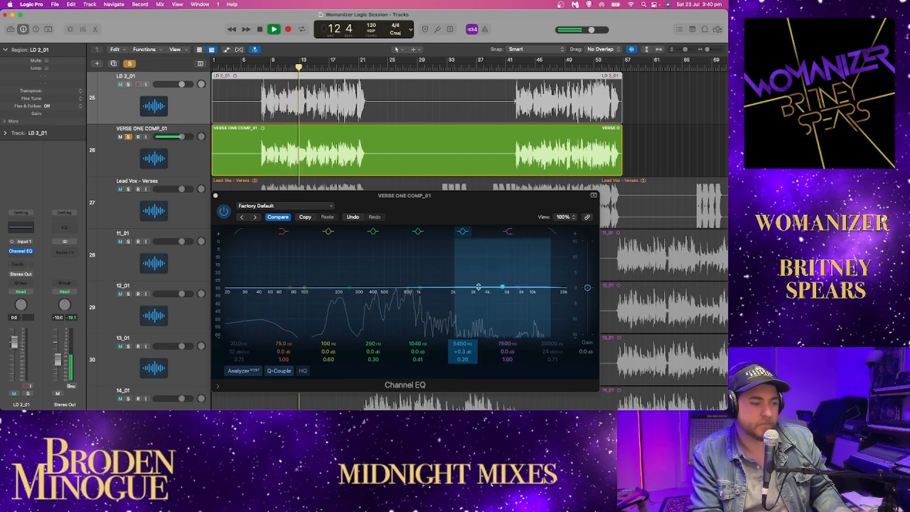
drag(502, 287, 493, 266)
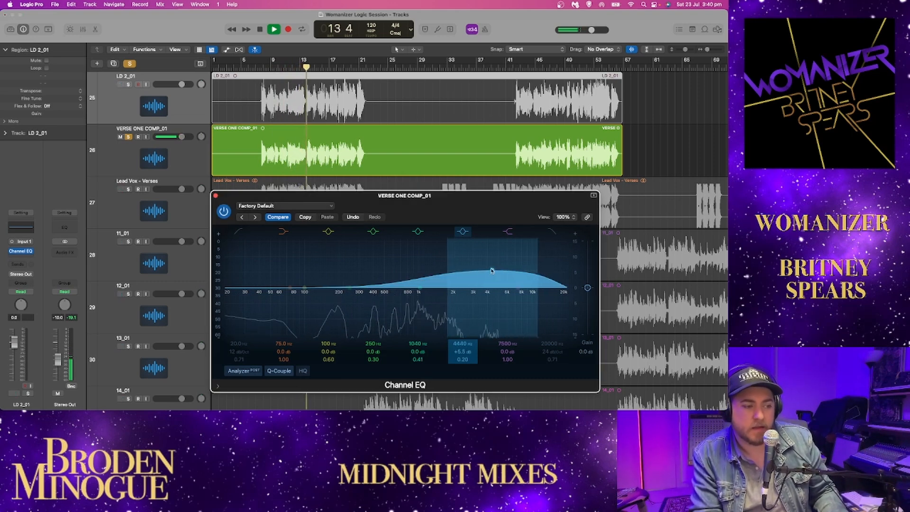
Insert a Compressor on the LD 2_01 track and load the Type R Vocal 01 preset.
click(29, 251)
mouse_move(40, 277)
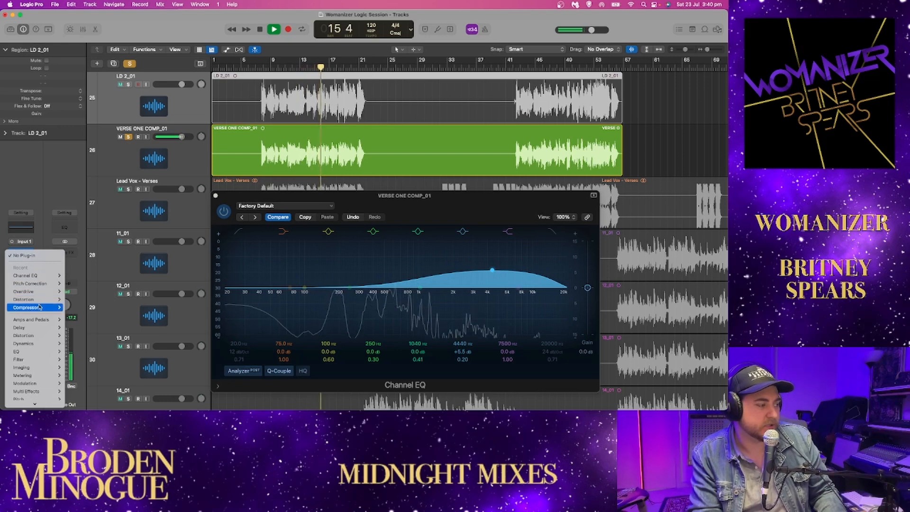
click(81, 307)
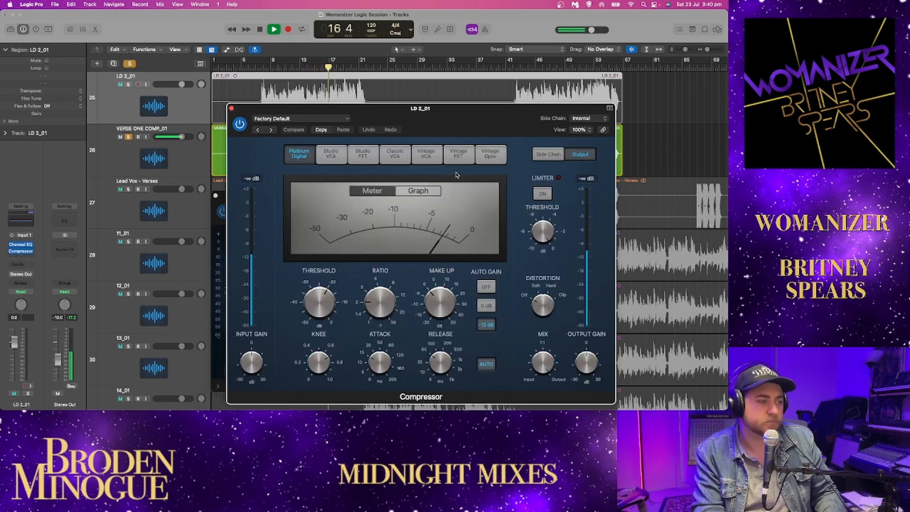
click(292, 119)
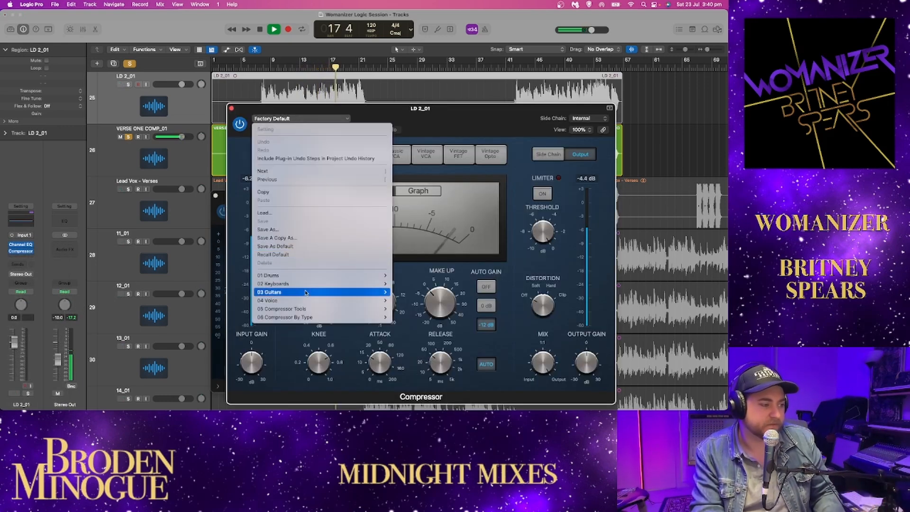
mouse_move(305, 299)
click(411, 306)
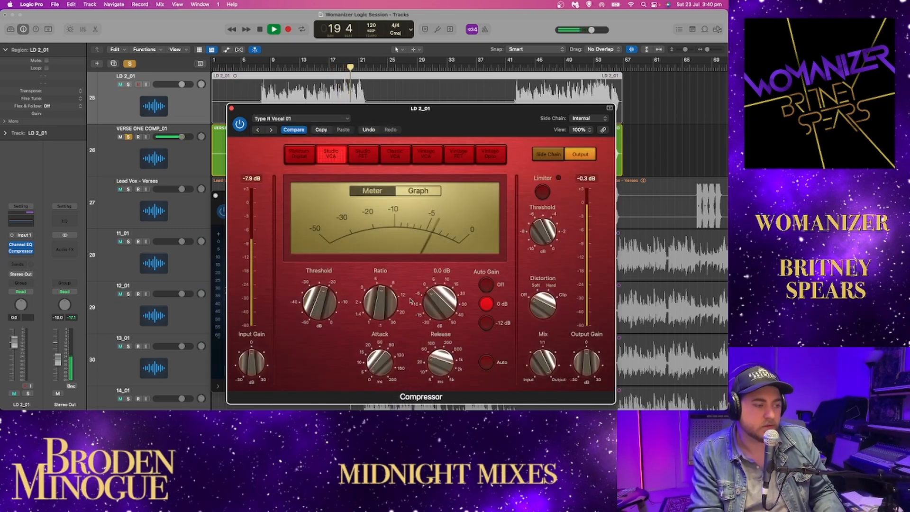
Set the LD 2_01 compressor's make-up gain to 4.0 dB, stop playback and close the plug-in window.
drag(436, 295, 431, 287)
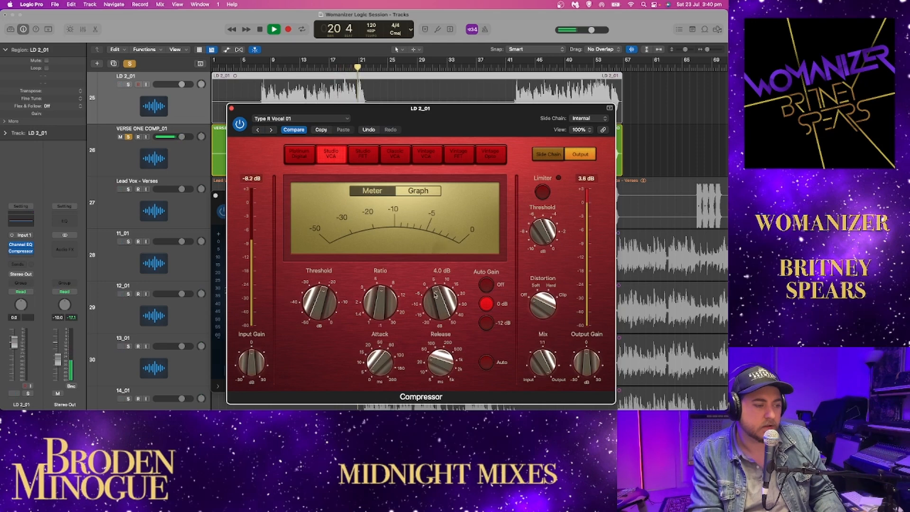
key(space)
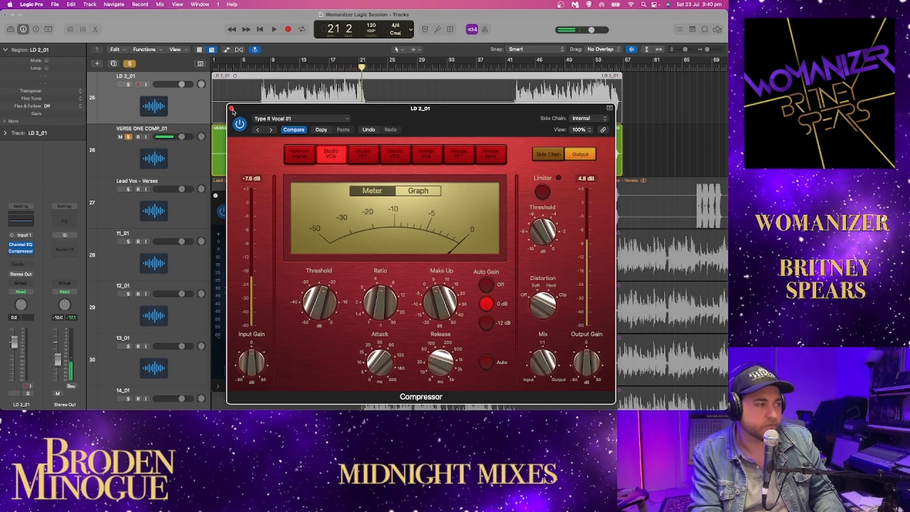
click(232, 108)
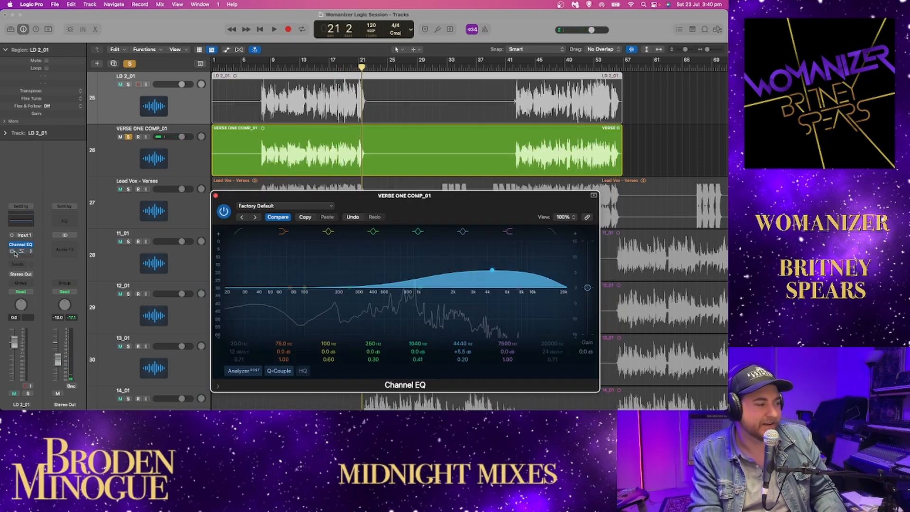
Play VERSE ONE COMP_01 from about bar 7 and insert a mono Compressor on it with the Type R Vocal 01 preset.
click(222, 159)
drag(259, 67, 257, 69)
key(space)
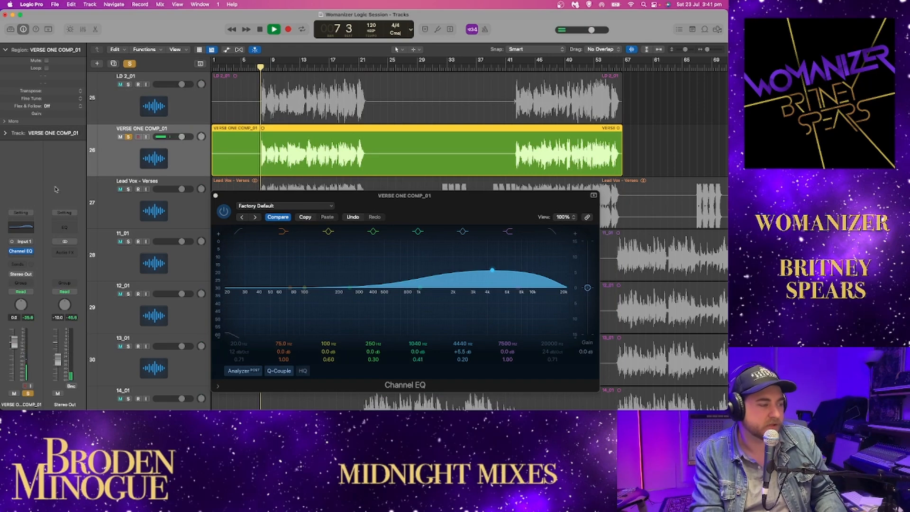
click(22, 251)
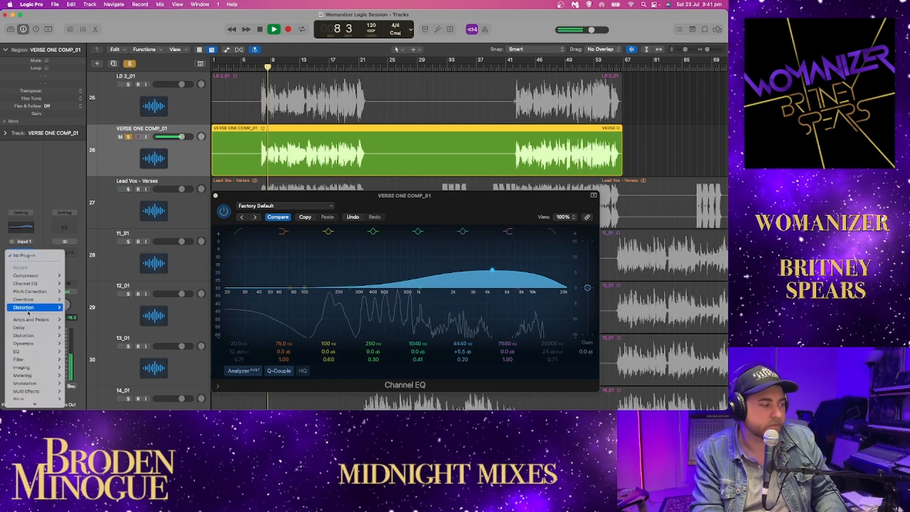
mouse_move(40, 279)
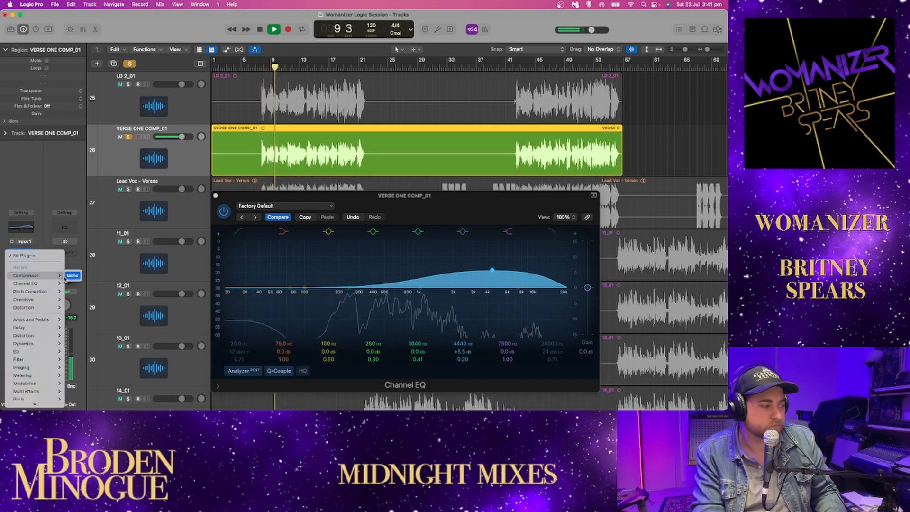
click(72, 276)
click(282, 120)
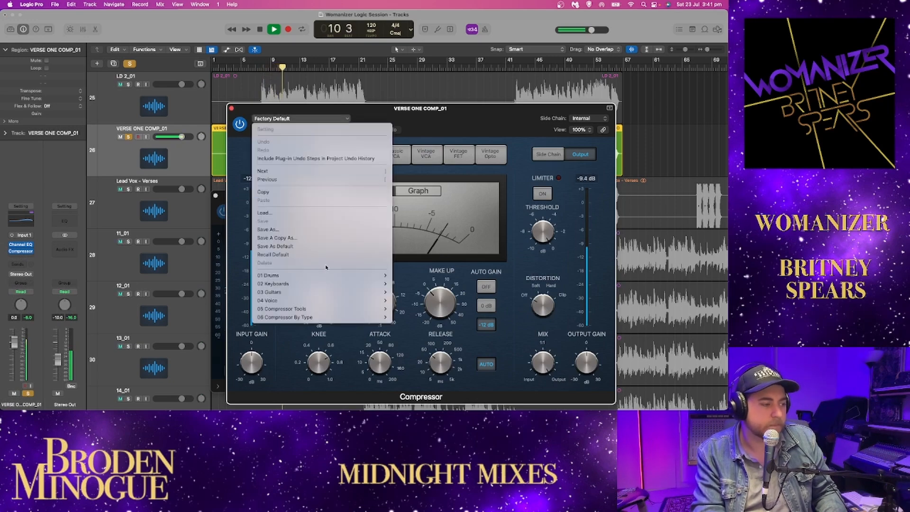
mouse_move(360, 300)
click(425, 307)
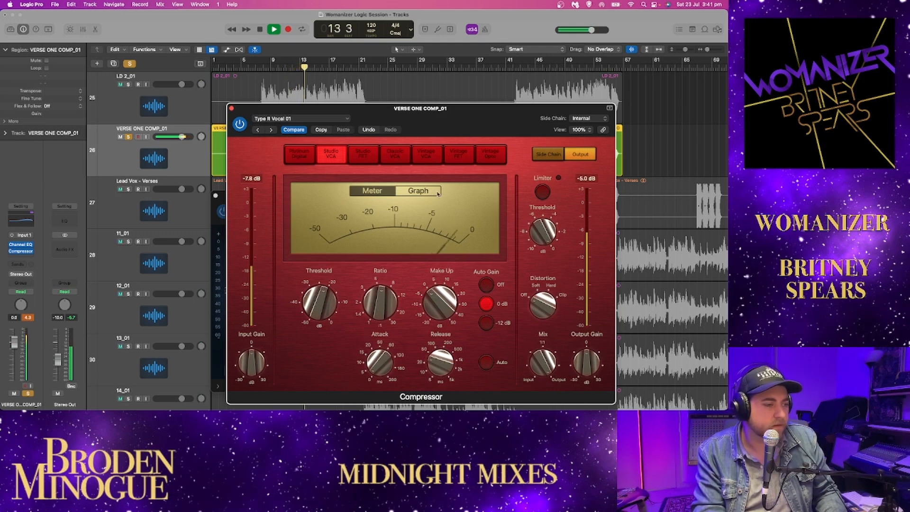
Stop playback, close the compressor window and lower the VERSE ONE COMP_01 track volume to -3.9 dB.
drag(250, 121, 345, 141)
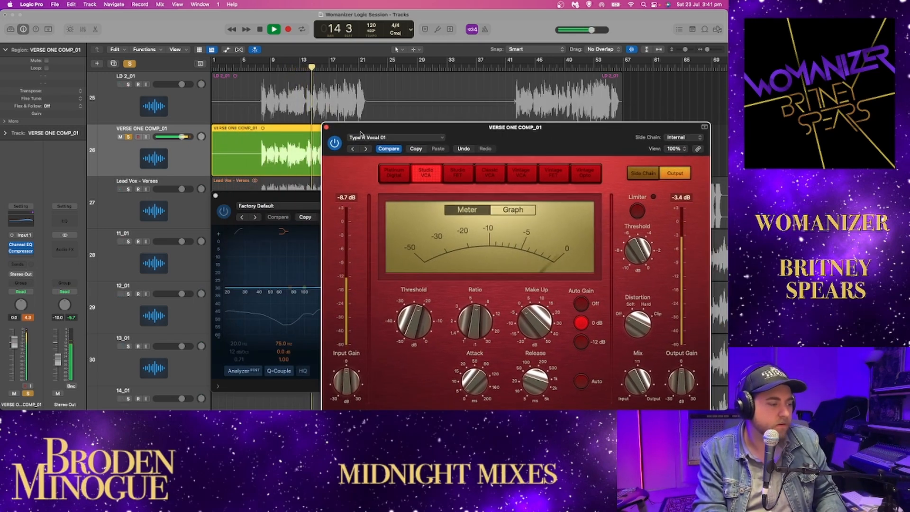
key(space)
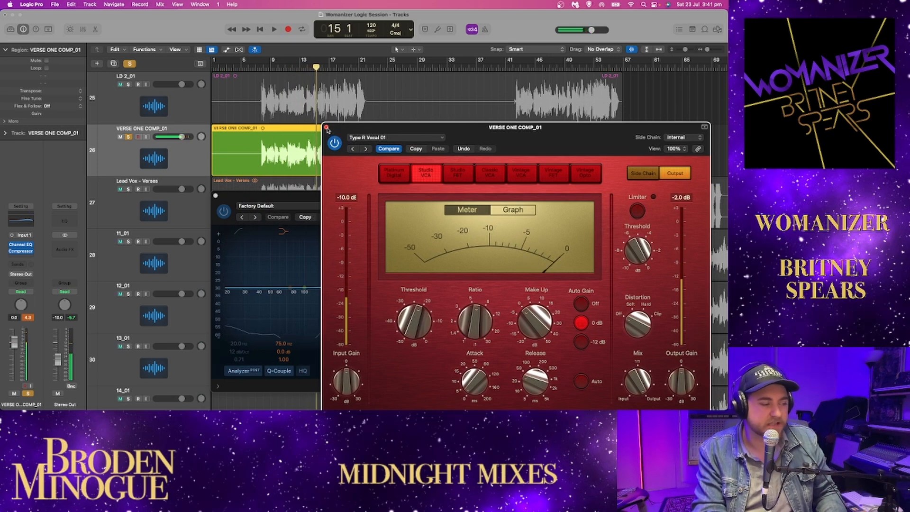
click(327, 128)
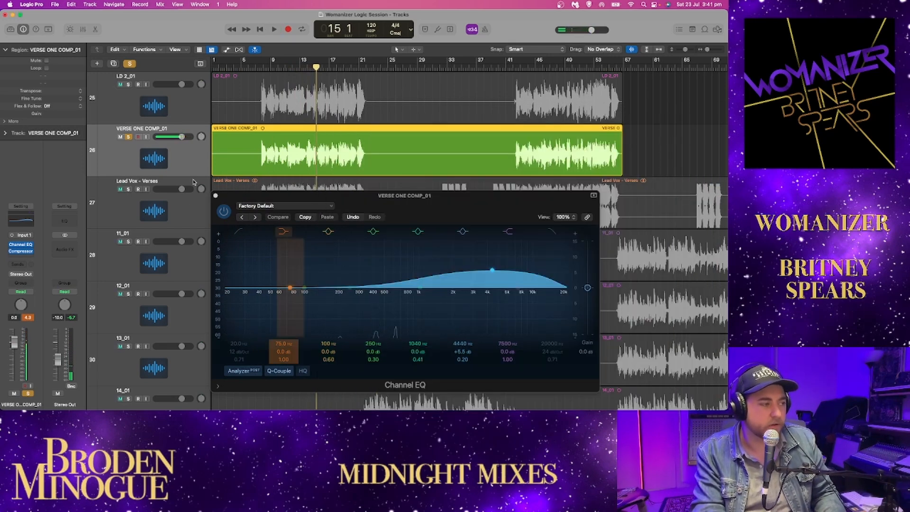
drag(180, 137, 175, 137)
Resume playback and compare the two vocals by switching the solo to LD 2_01 and back to VERSE ONE COMP_01.
key(space)
click(128, 85)
click(129, 138)
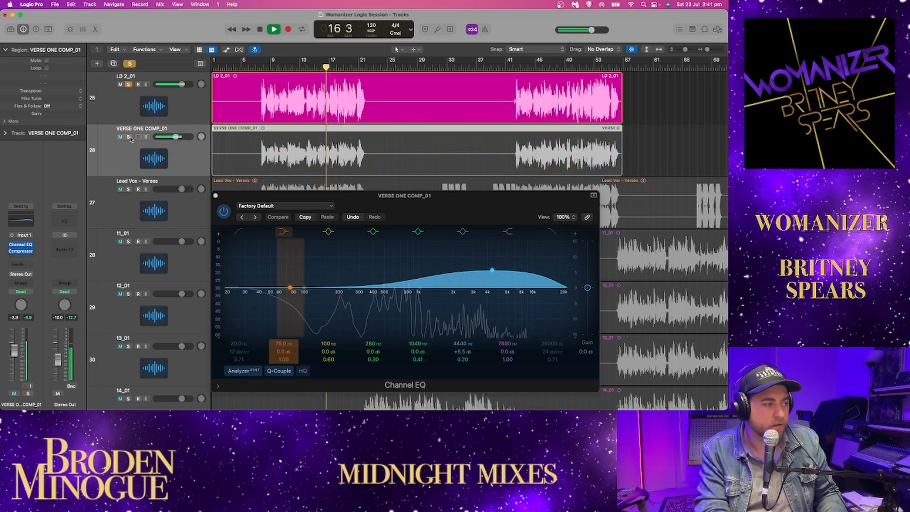
click(128, 138)
click(129, 85)
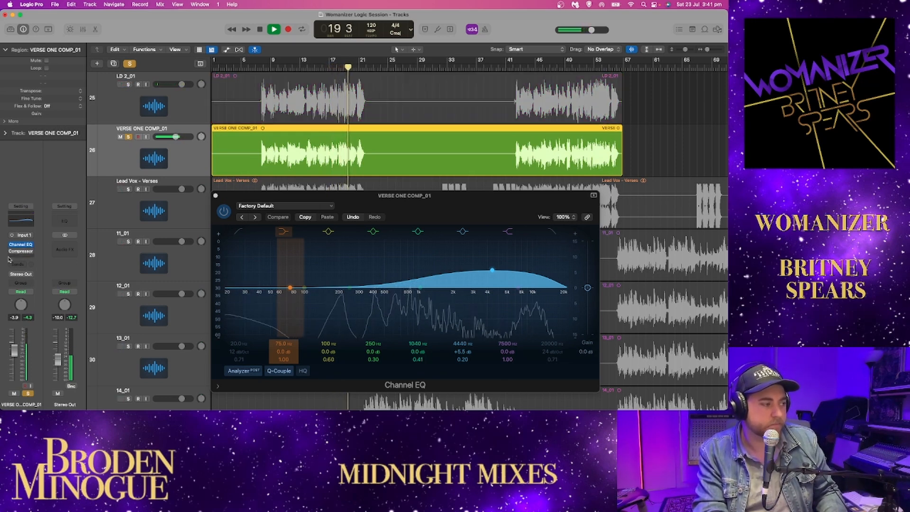
Bypass and re-enable the Channel EQ on VERSE ONE COMP_01 during playback, then stop and unsolo the track.
click(12, 245)
click(12, 244)
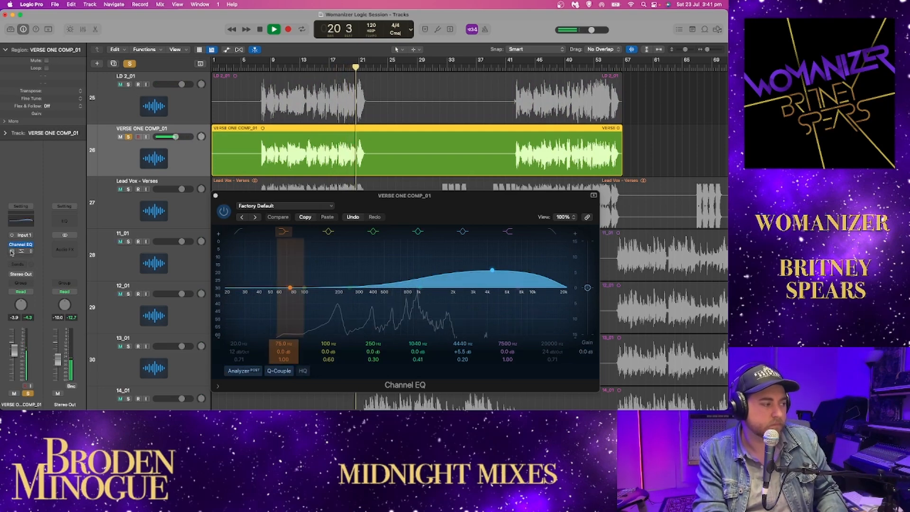
key(space)
click(128, 136)
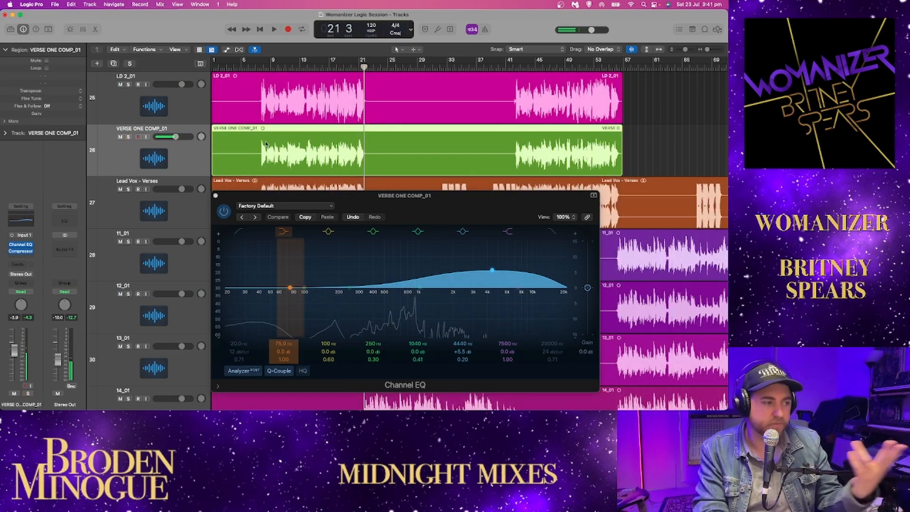
Remove the Compressor and Channel EQ from VERSE ONE COMP_01 and reset the track's volume to 0.0 dB.
click(30, 253)
click(45, 224)
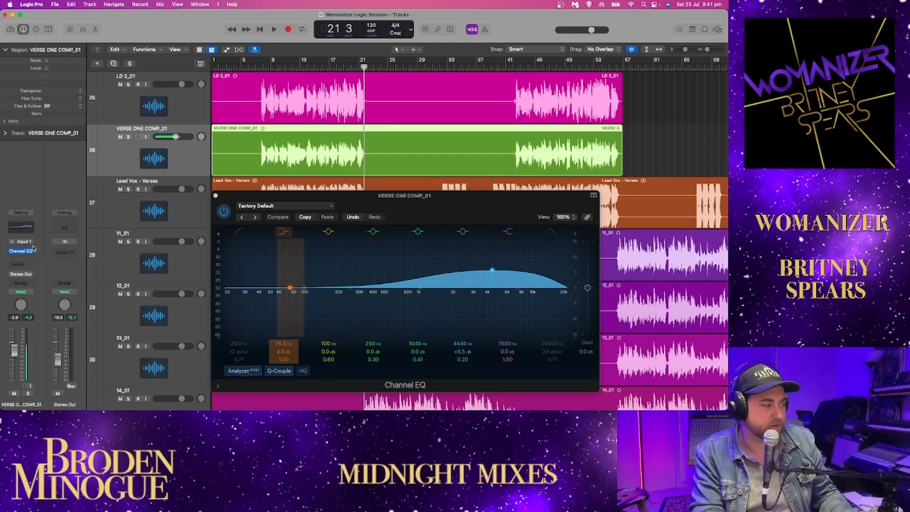
click(30, 253)
click(49, 223)
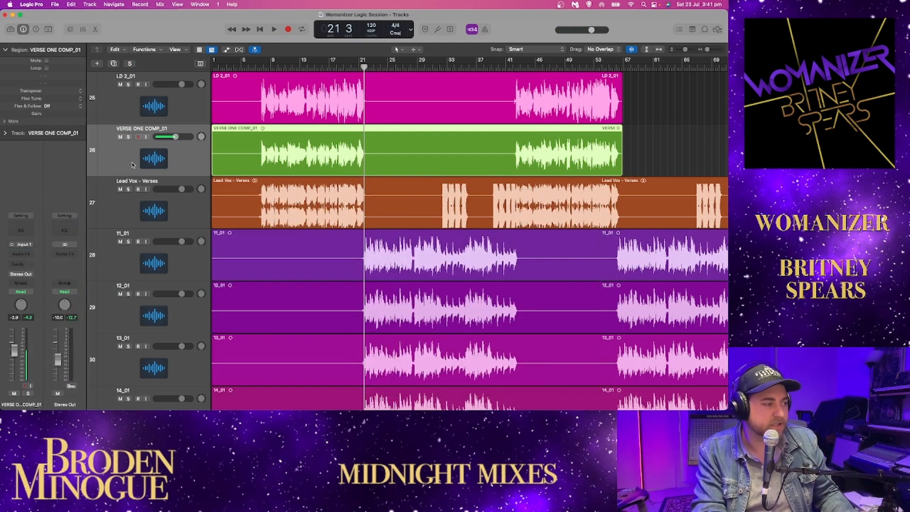
alt+click(176, 137)
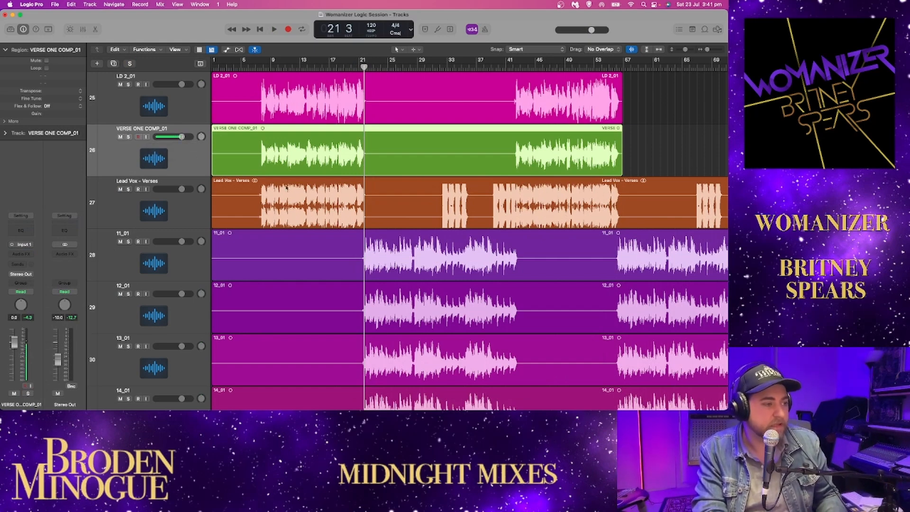
Solo the Lead Vox - Verses track and play it briefly from bar 7.
click(128, 189)
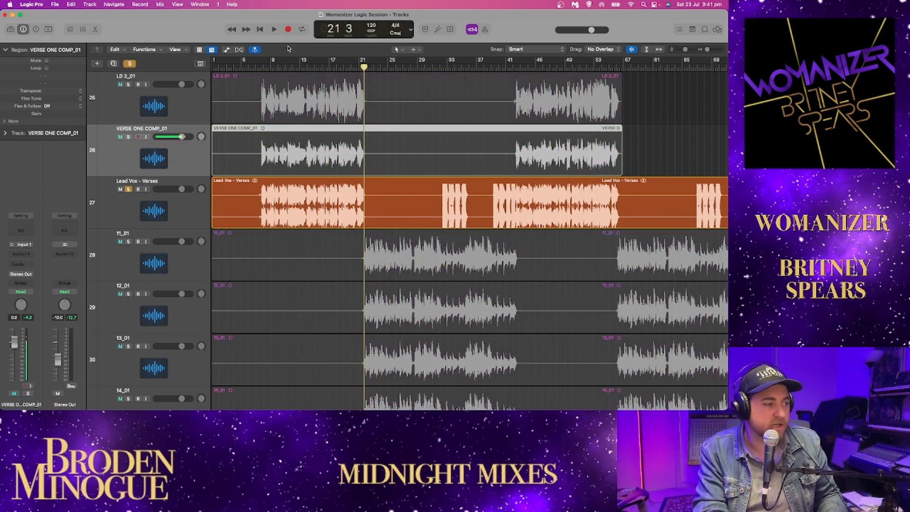
click(260, 68)
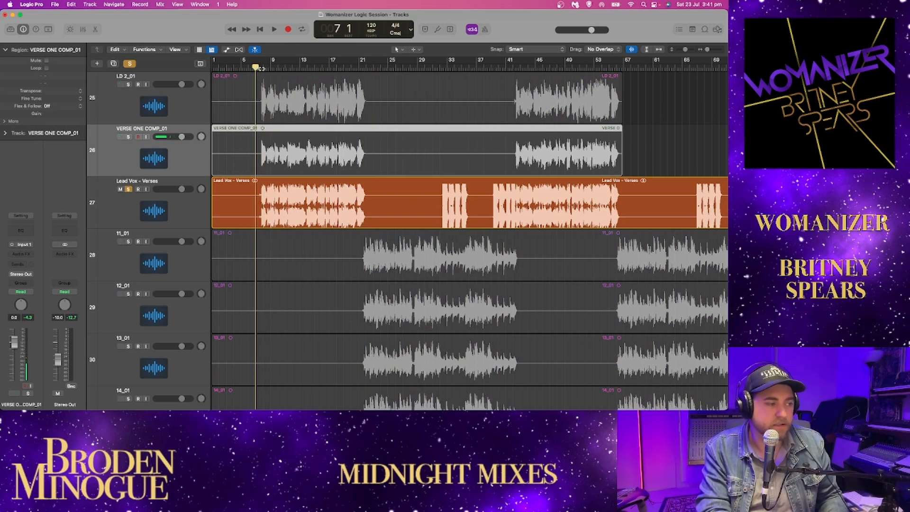
key(space)
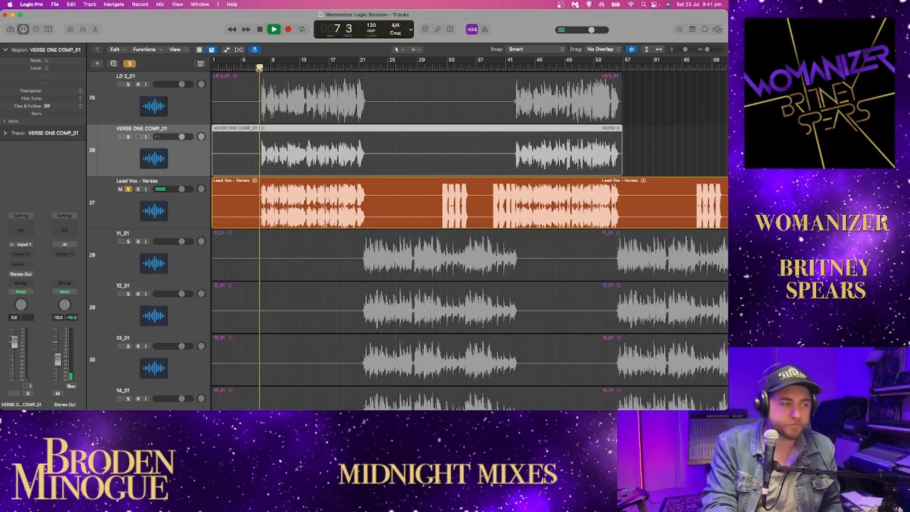
key(space)
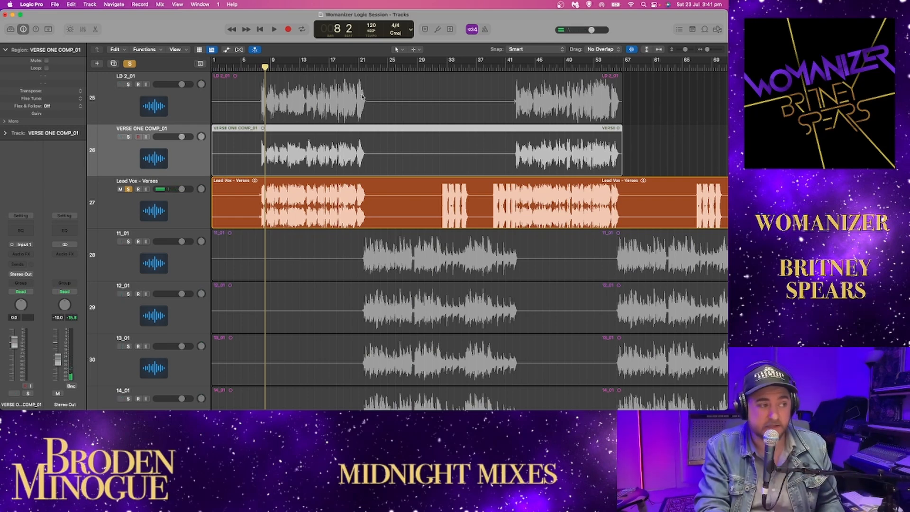
Pan LD 2_01 to +63 and select the Lead Vox - Verses track.
scroll(362, 93, up, 3)
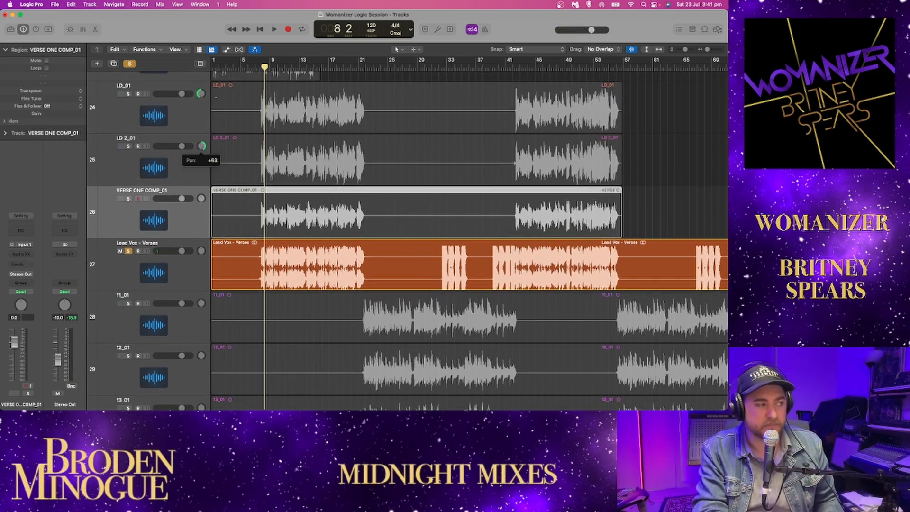
scroll(321, 248, down, 1)
click(195, 244)
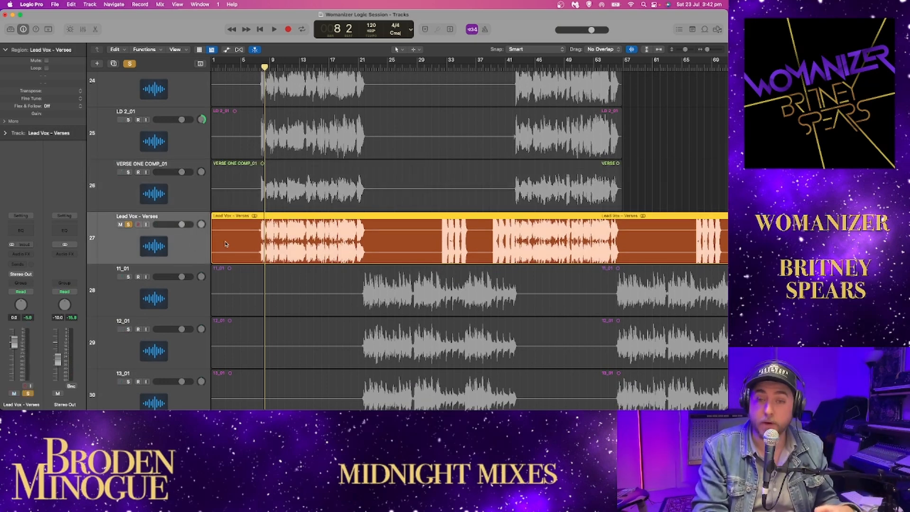
Play the soloed Lead Vox - Verses through the end of the first verse, then step back and replay the ending.
key(space)
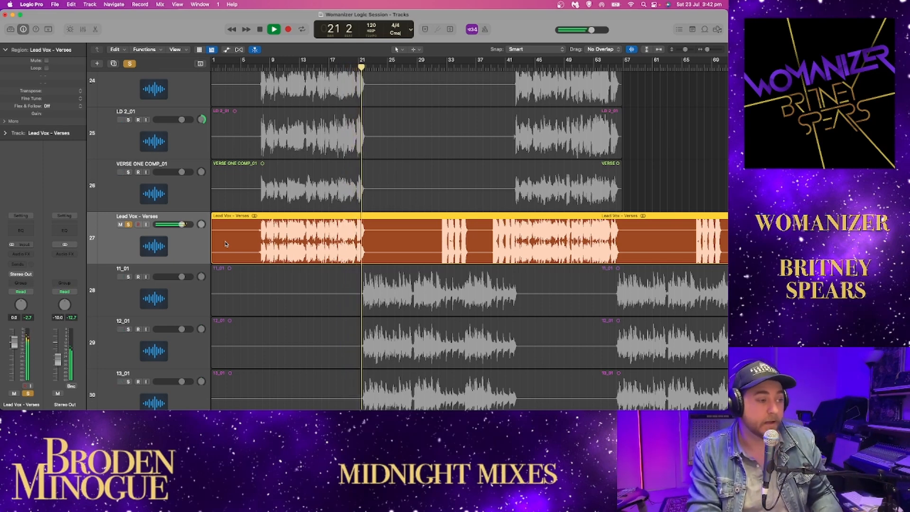
key(space)
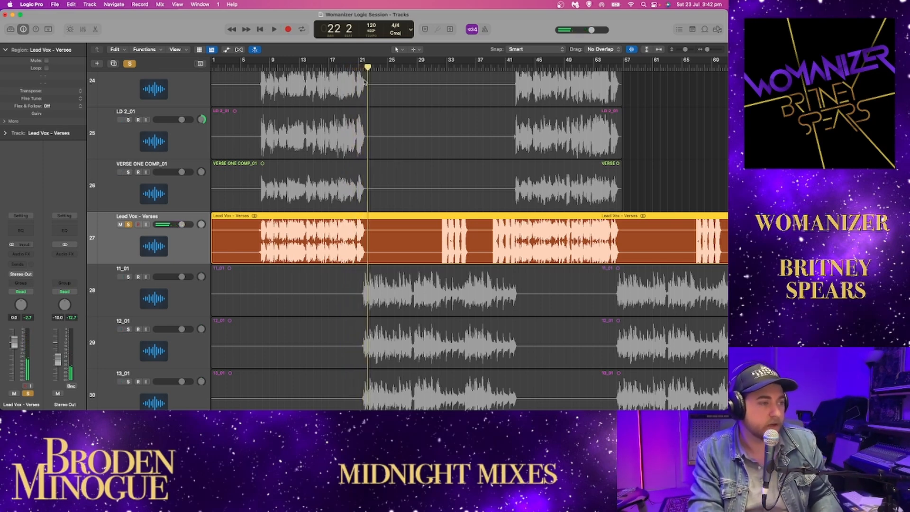
key(comma)
key(space)
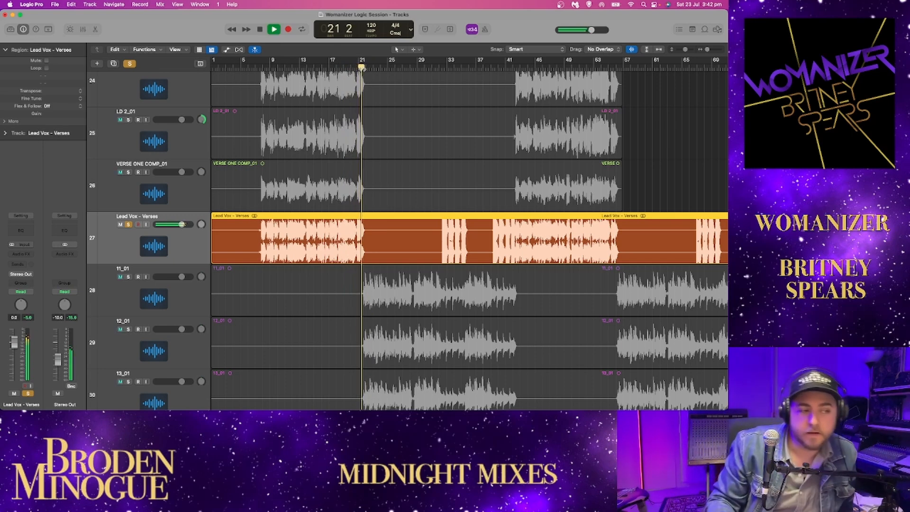
Stop playback, unsolo Lead Vox - Verses and leave only track 11_01 soloed.
key(space)
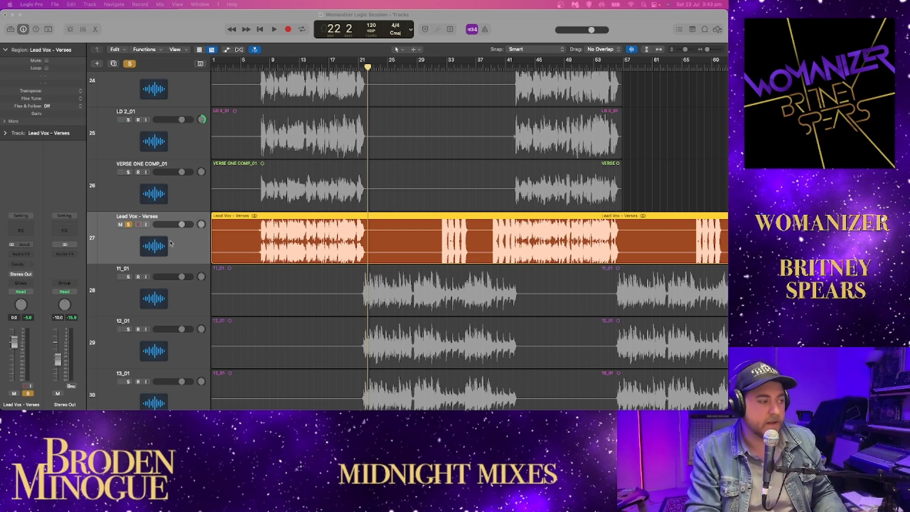
click(129, 224)
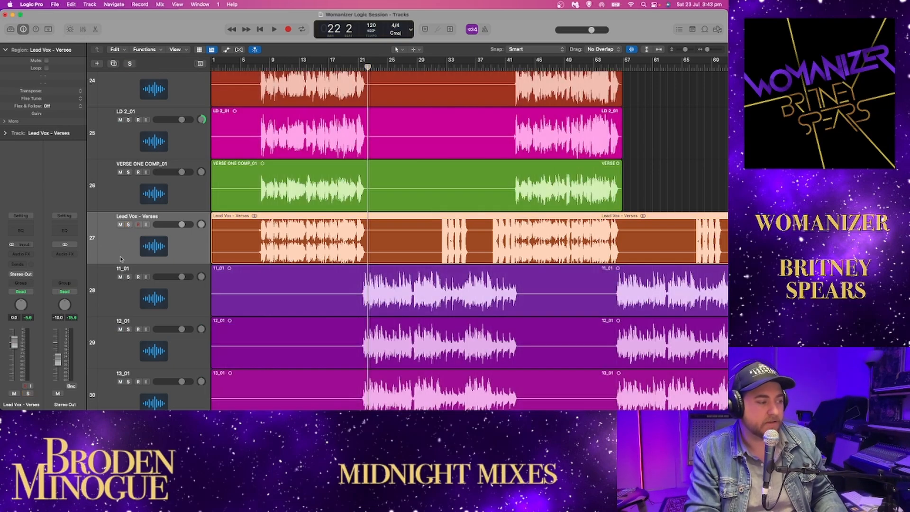
scroll(154, 256, down, 5)
scroll(155, 253, down, 1)
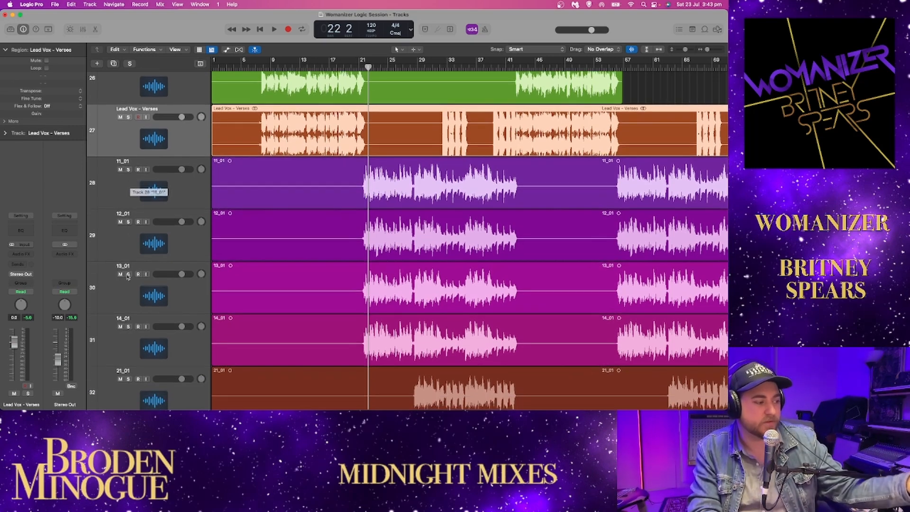
drag(129, 171, 129, 329)
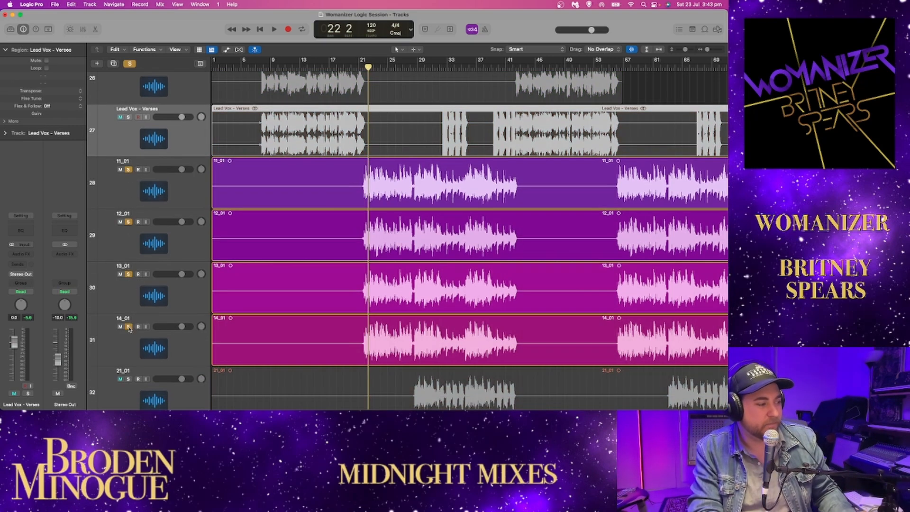
drag(129, 222, 127, 328)
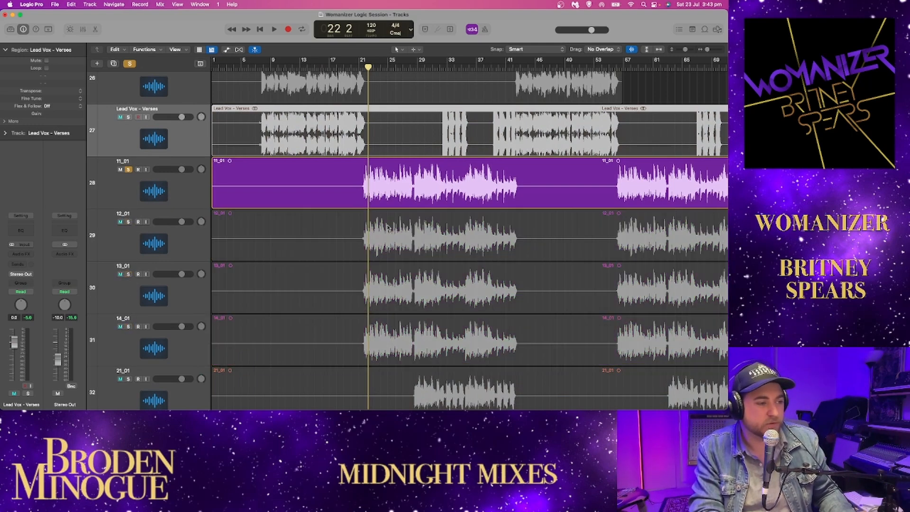
Play the soloed 11_01 from bar 21 into the chorus, then return to bar 21 and replay its opening.
click(360, 68)
key(space)
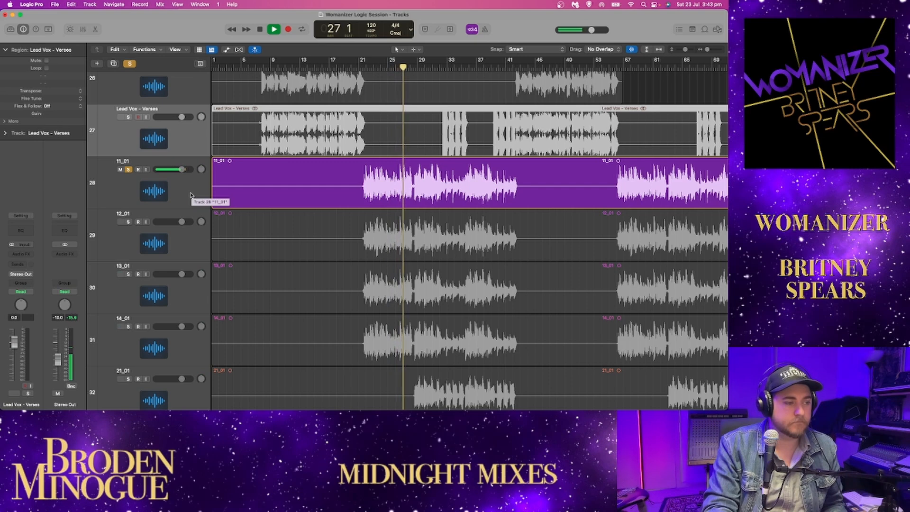
key(space)
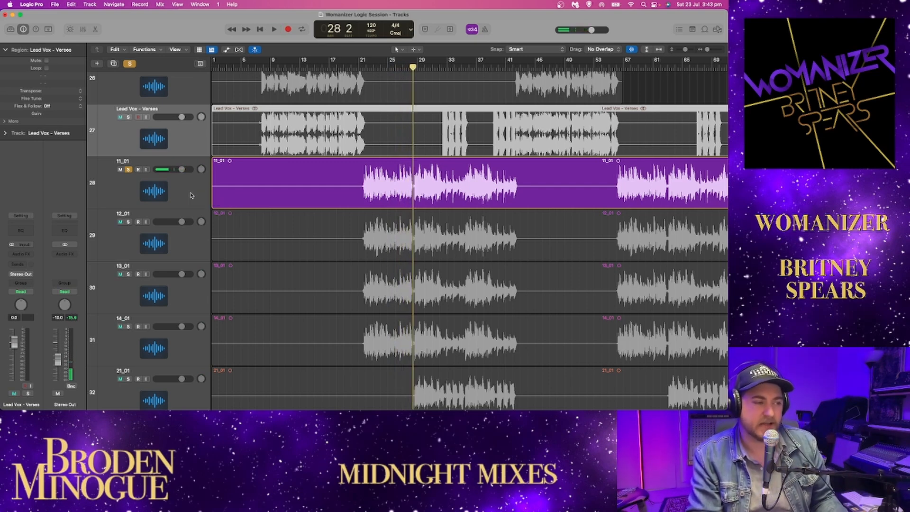
click(362, 66)
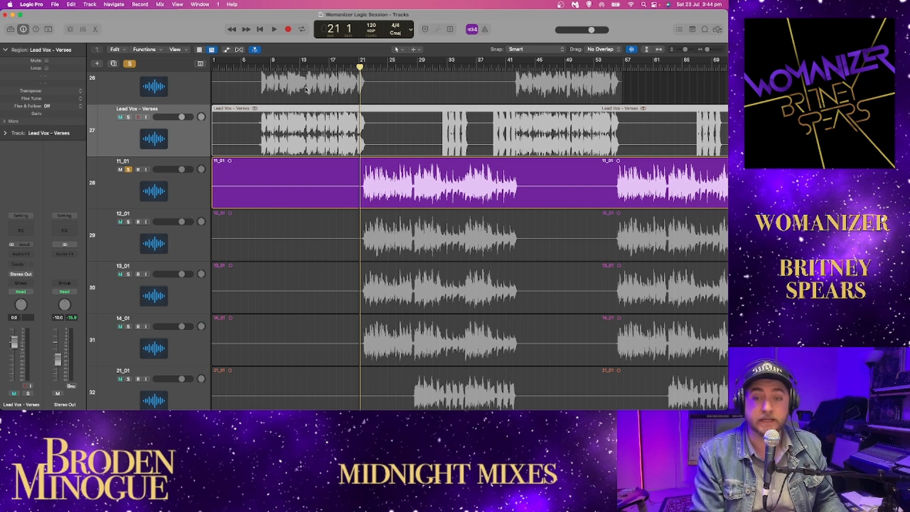
key(space)
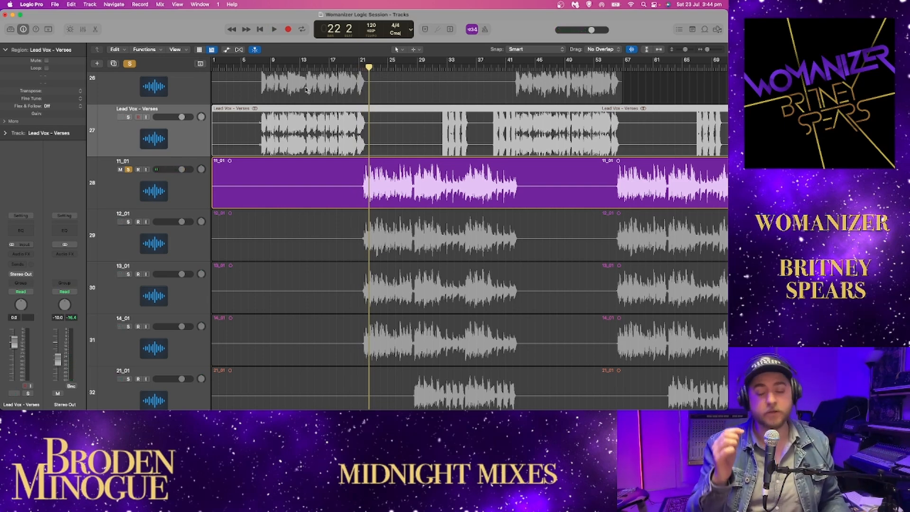
key(space)
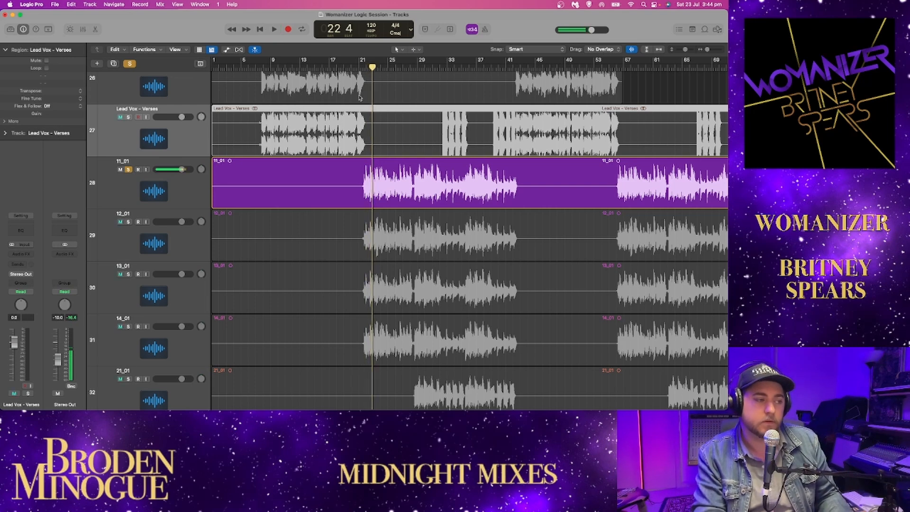
click(361, 65)
key(space)
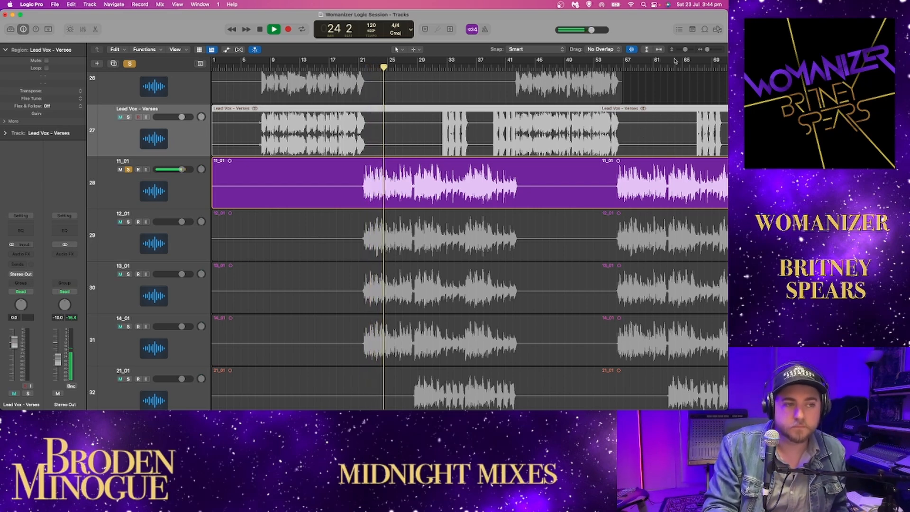
Examine the 11_01 waveform around bar 25 up close and replay that phrase from just before beat 3.
drag(708, 49, 718, 52)
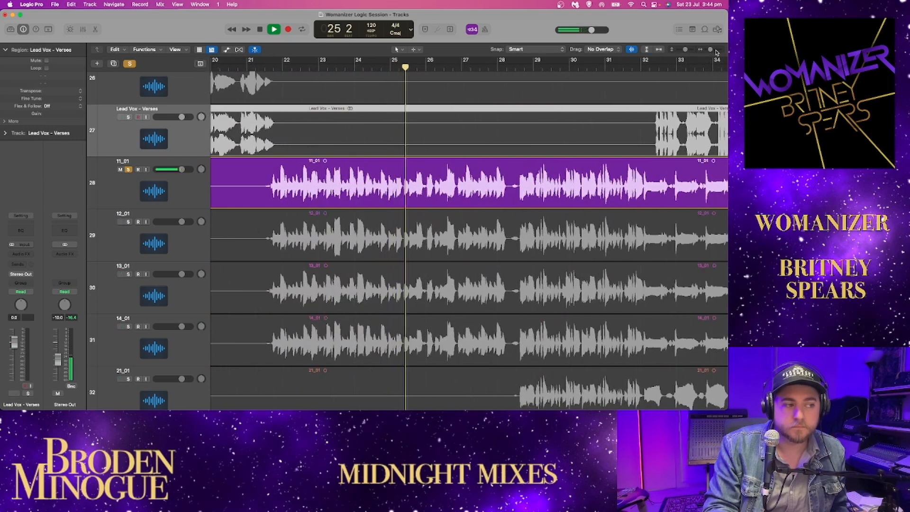
key(space)
click(406, 66)
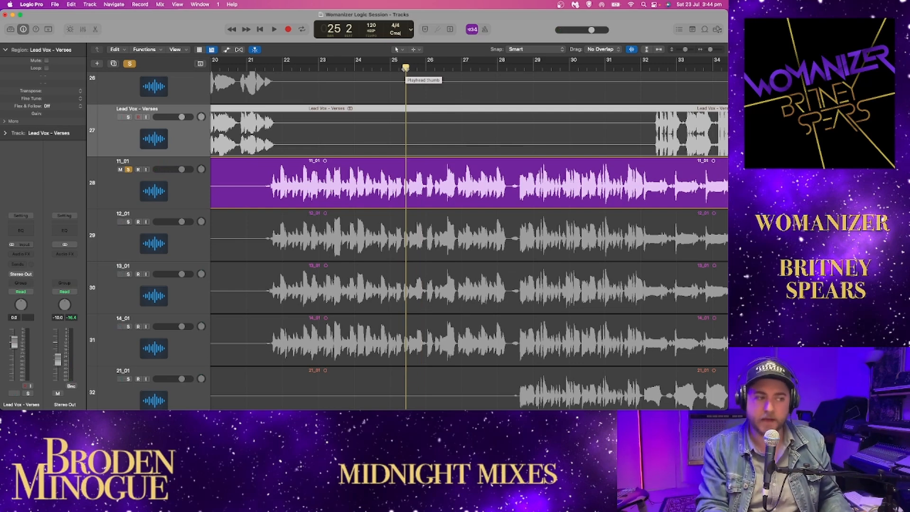
key(space)
key(space)
click(408, 68)
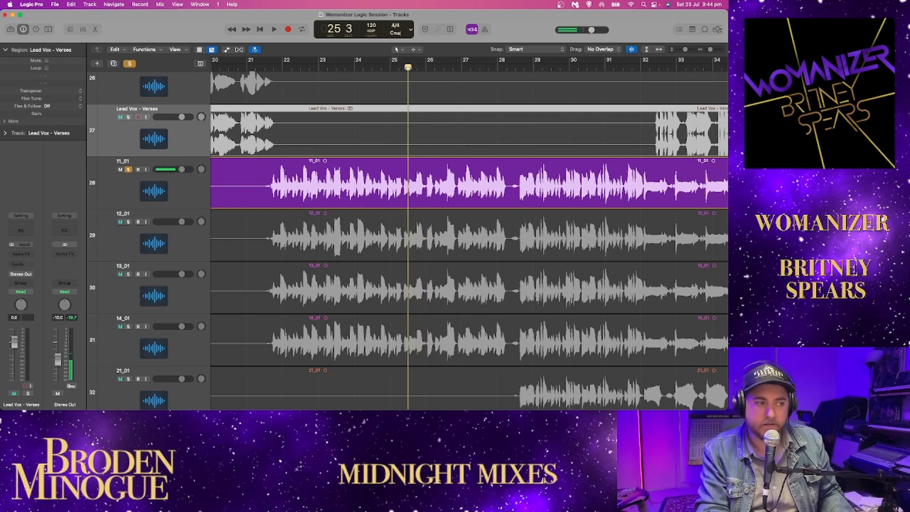
drag(710, 50, 714, 51)
key(space)
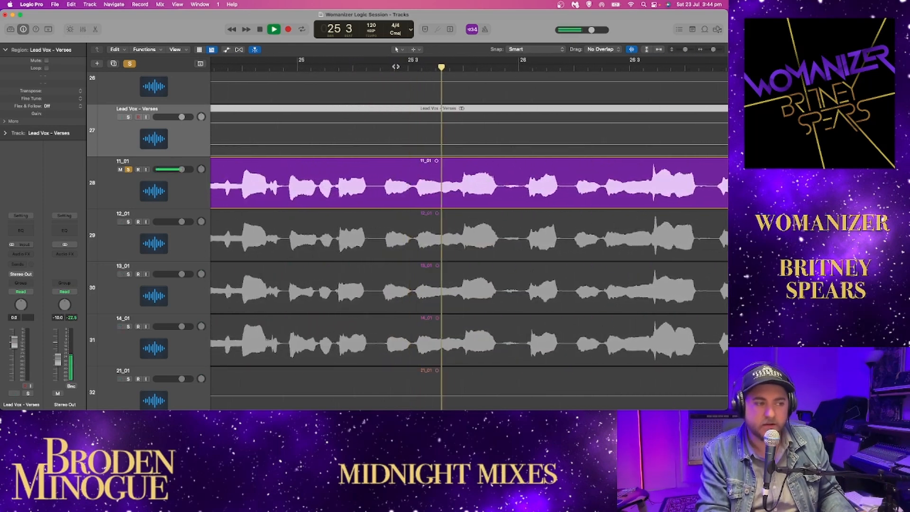
click(386, 68)
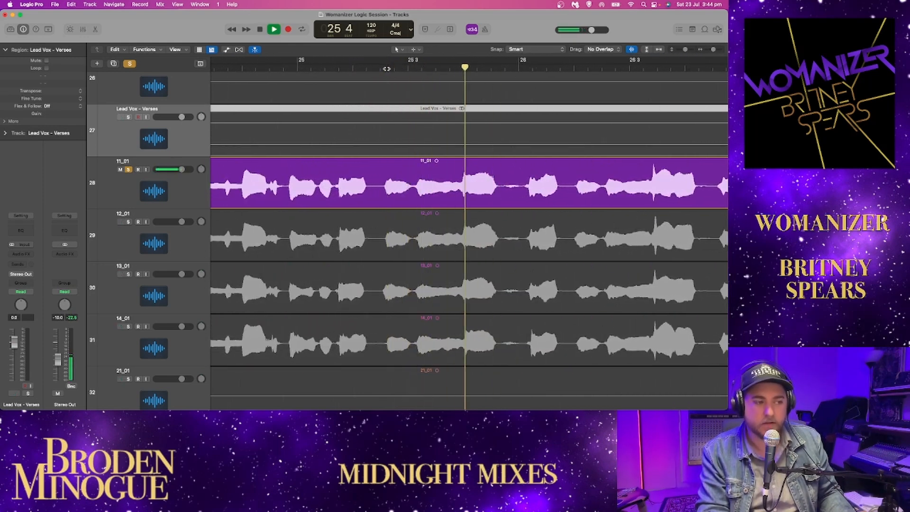
Replay the 11_01 phrase around bar 30 several times, then let it play on into the following hook.
drag(715, 50, 711, 51)
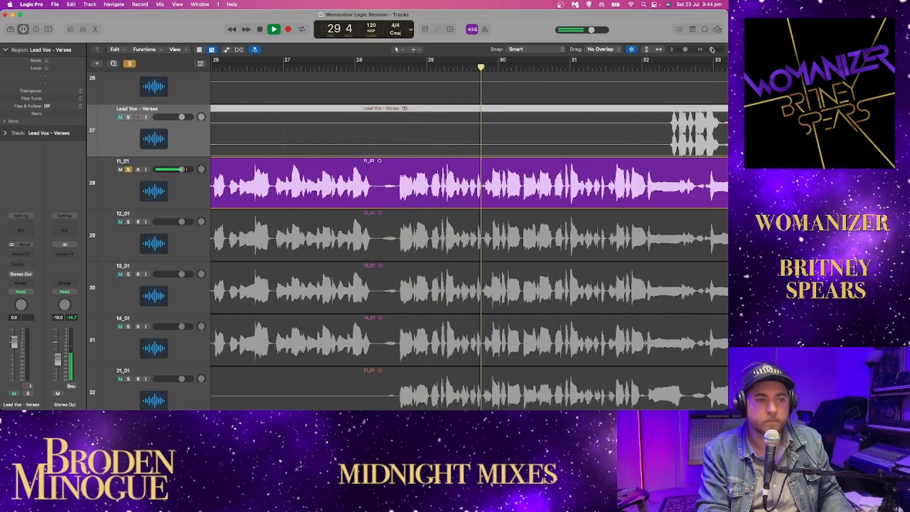
drag(712, 49, 710, 50)
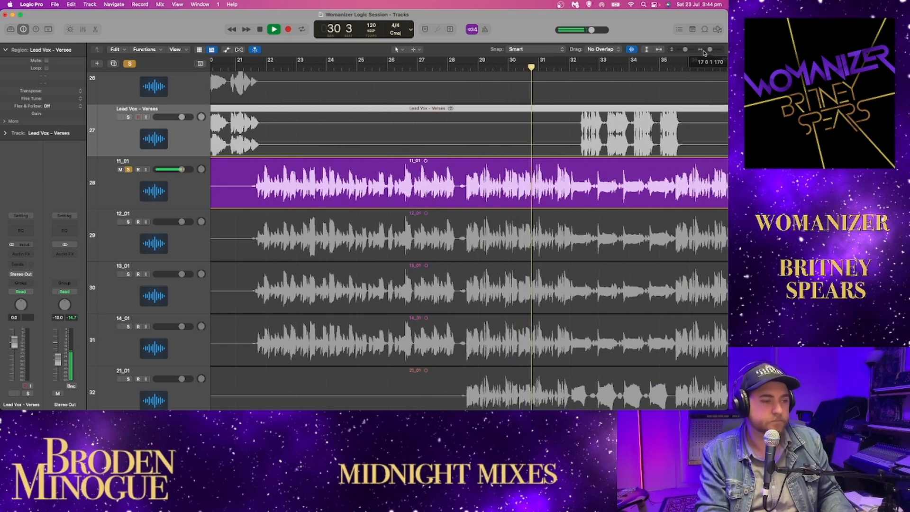
key(space)
click(517, 67)
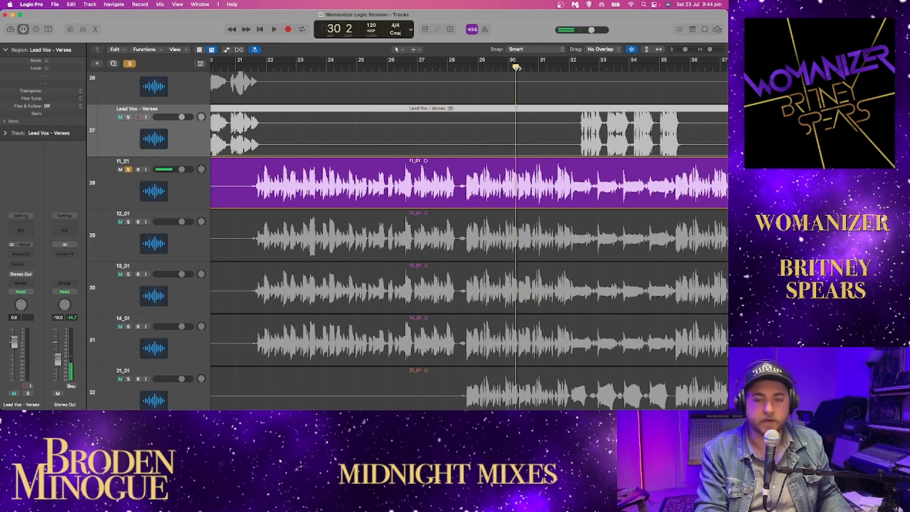
key(space)
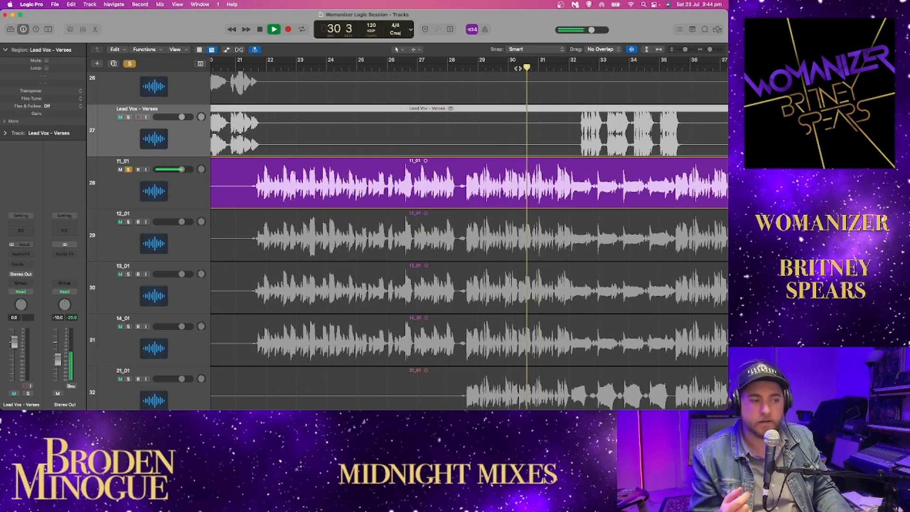
click(517, 68)
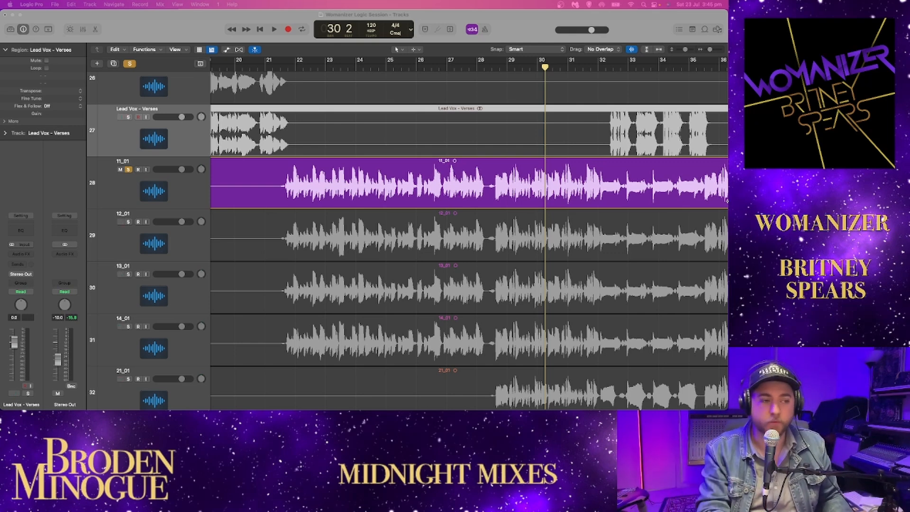
click(532, 72)
key(space)
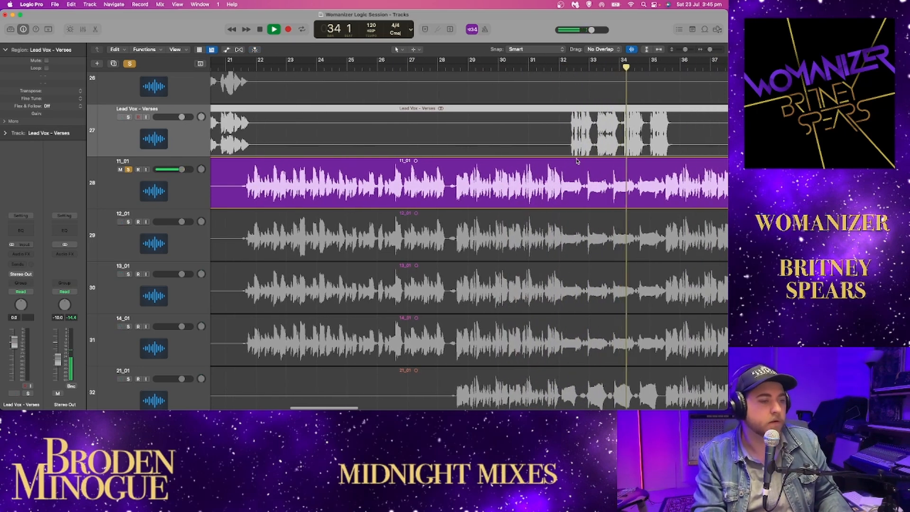
Add 12_01, 13_01 and 14_01 to the solo during playback and pan the four tracks alternately left and right.
click(128, 222)
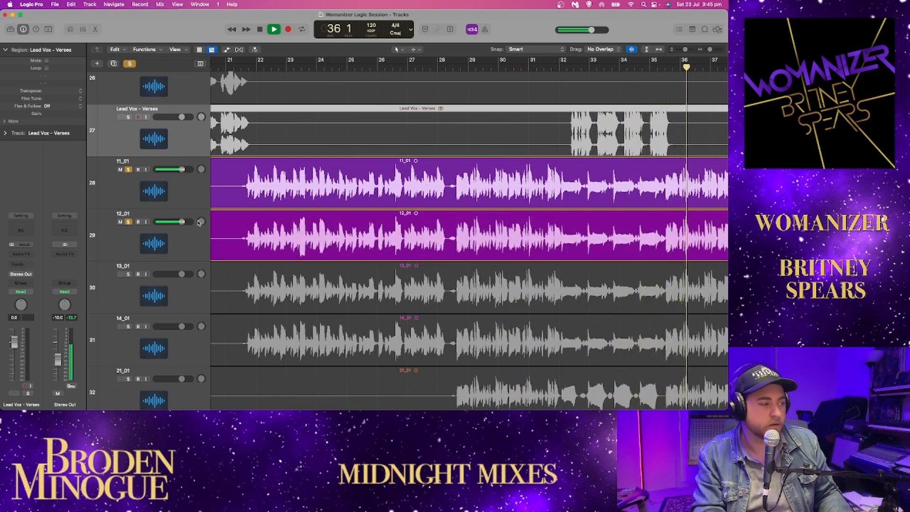
scroll(177, 264, down, 1)
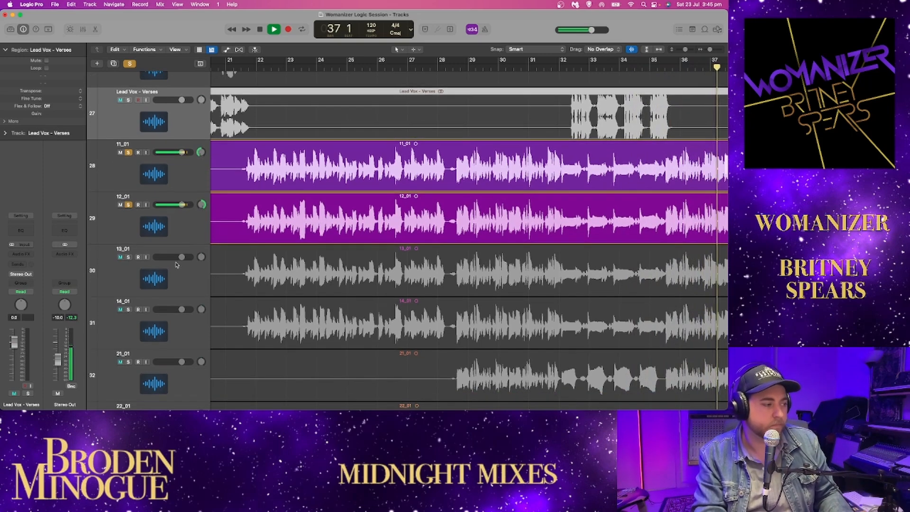
click(128, 257)
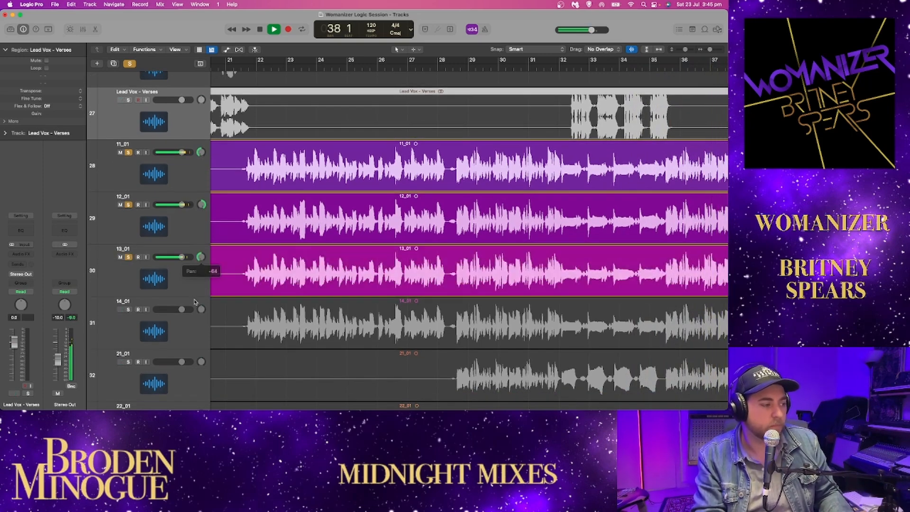
click(128, 310)
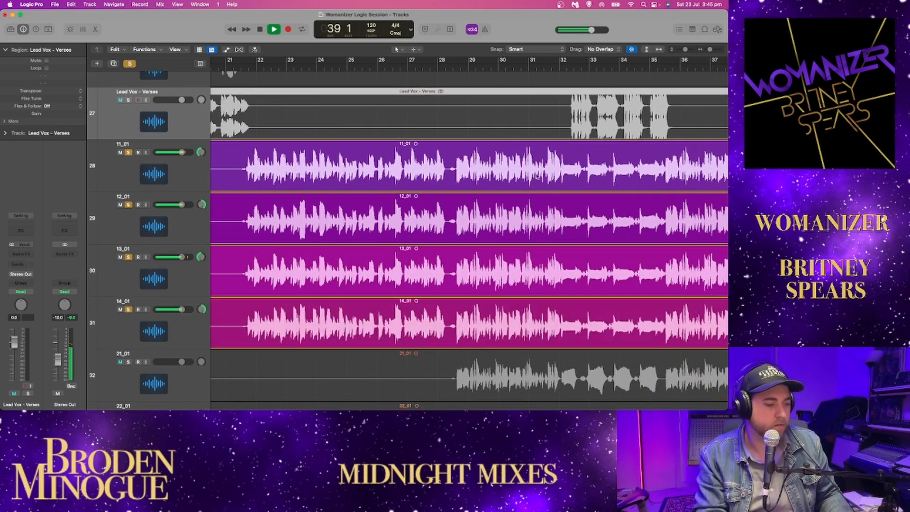
Stop playback, unsolo tracks 11_01 to 14_01, then solo 21_01 and 22_01, panned to opposite sides.
scroll(557, 178, down, 5)
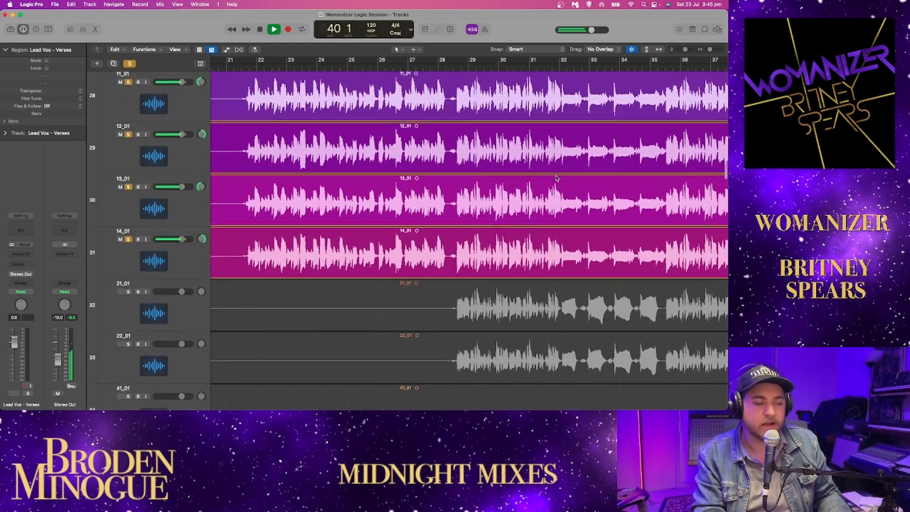
scroll(558, 179, right, 3)
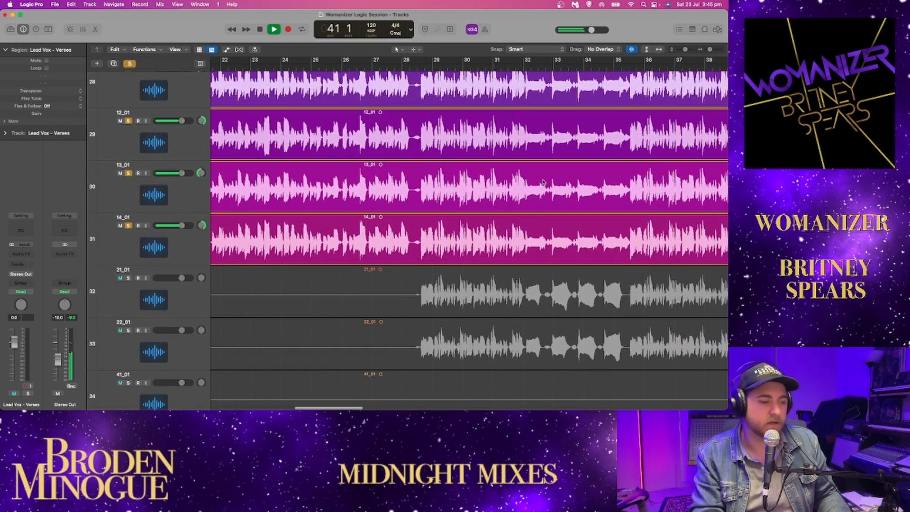
drag(682, 48, 708, 50)
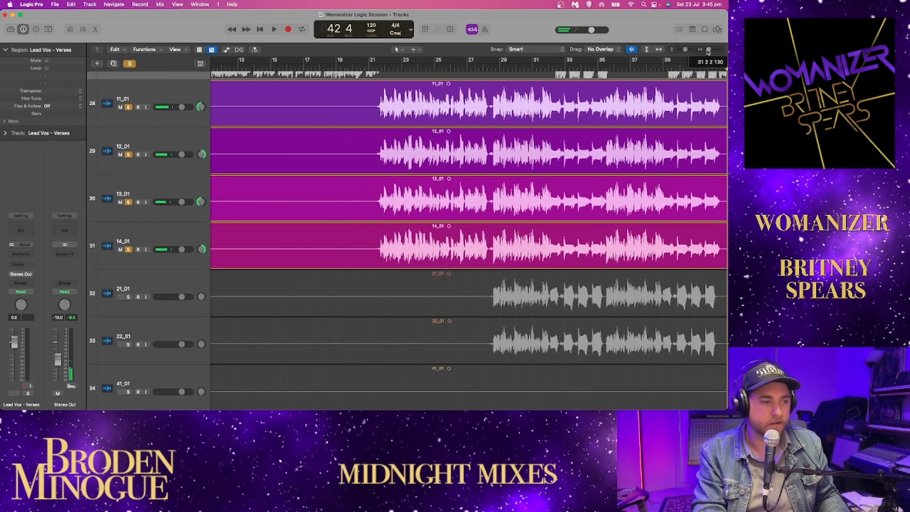
click(658, 50)
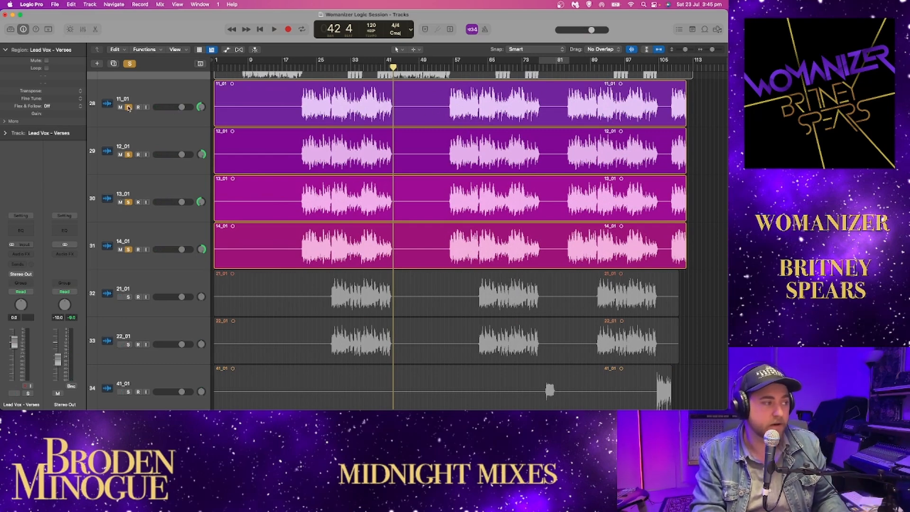
click(129, 107)
click(128, 297)
click(127, 344)
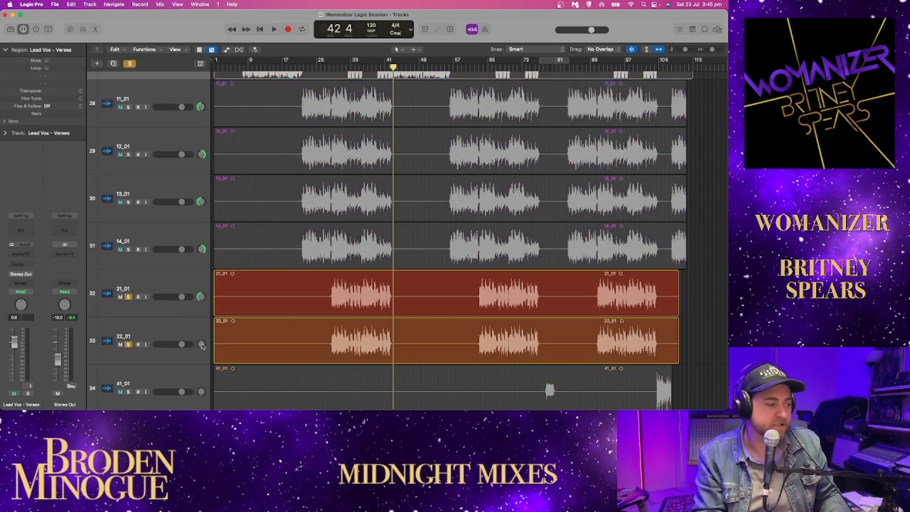
Play the soloed 21_01 and 22_01 from bar 28, where their parts come in.
drag(337, 67, 331, 68)
key(space)
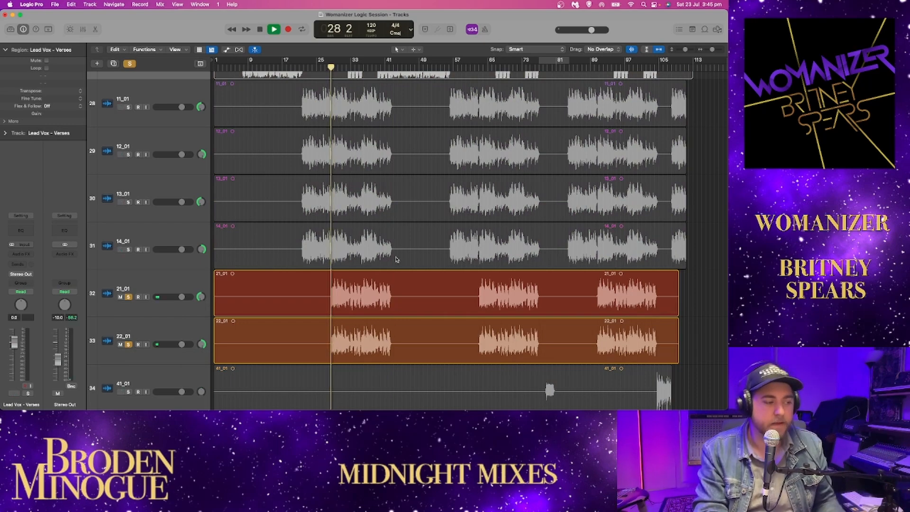
scroll(160, 210, down, 3)
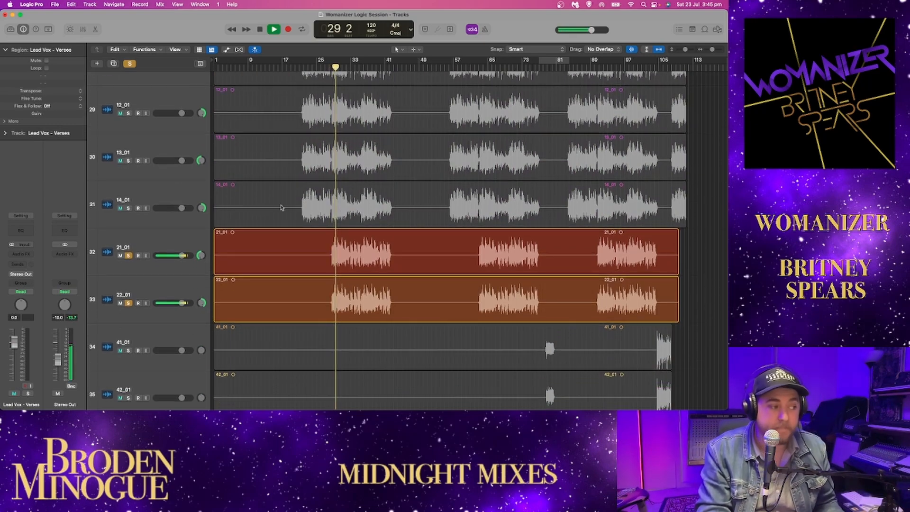
drag(688, 50, 705, 50)
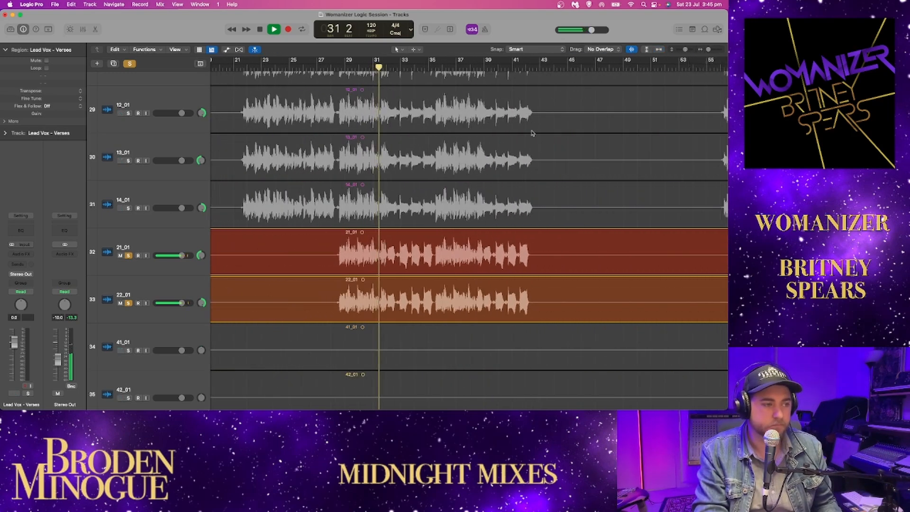
Add tracks 11_01 through 14_01 to the solo with 21_01 and 22_01 while playback continues.
scroll(125, 244, up, 2)
drag(126, 244, 128, 100)
scroll(294, 190, up, 1)
scroll(294, 190, down, 5)
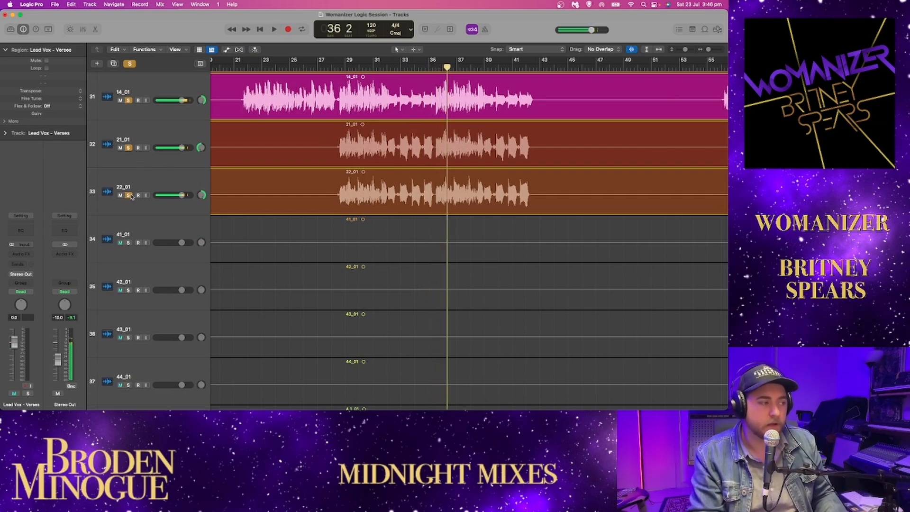
Select the YOU Britney and 1-03 Britney _You_ tracks and solo them in place of the previously soloed chorus tracks.
drag(684, 50, 682, 50)
scroll(379, 205, down, 10)
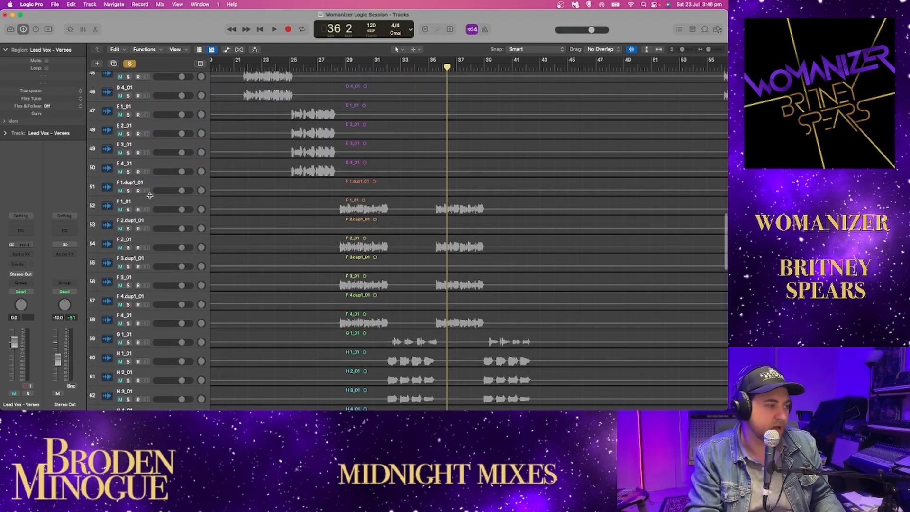
scroll(148, 196, up, 14)
scroll(180, 204, down, 15)
scroll(179, 204, down, 20)
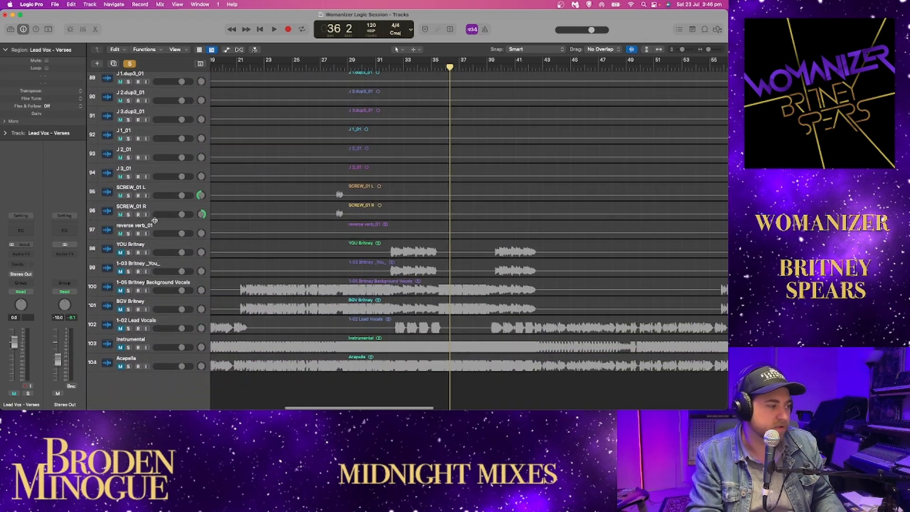
click(156, 246)
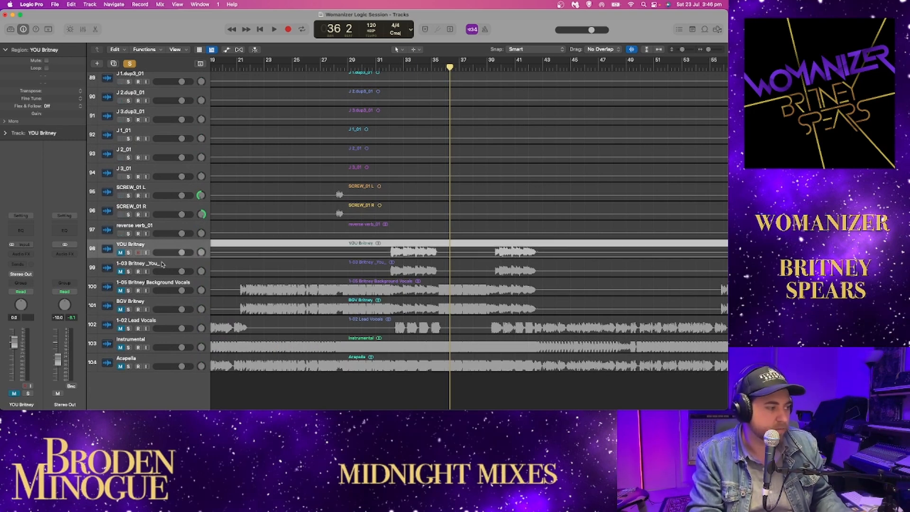
shift+click(162, 264)
click(129, 254)
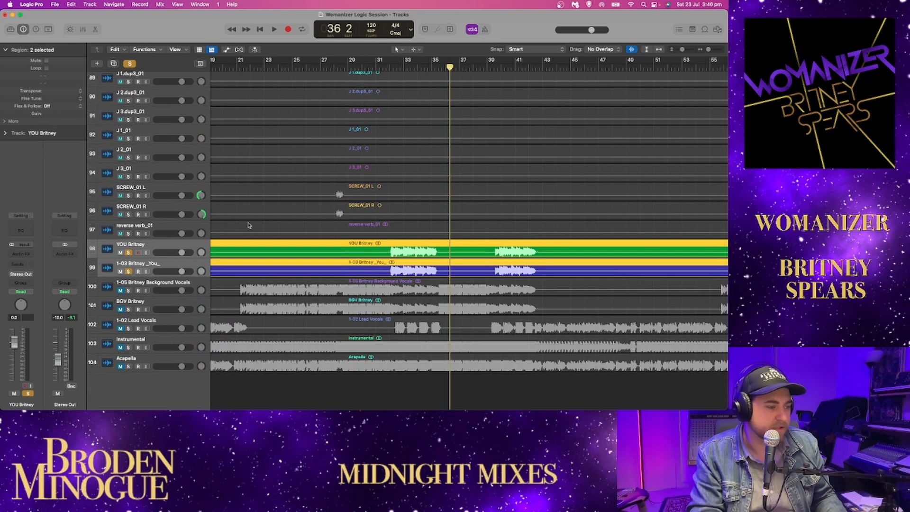
Play the two soloed You tracks from bar 32, try panning them, then stop with their pan back at centre.
click(390, 70)
key(space)
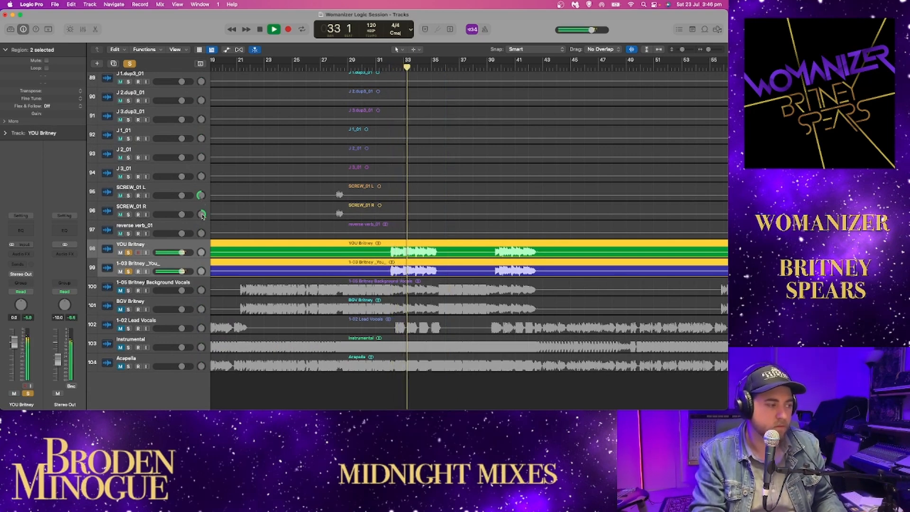
drag(201, 253, 229, 150)
key(space)
alt+click(202, 272)
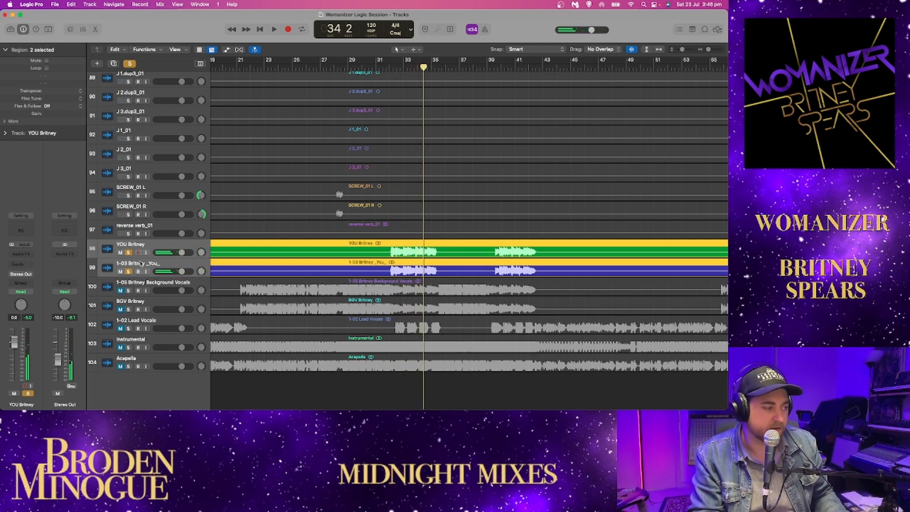
Compare the two You tracks in short playbacks while toggling their solos, and leave only YOU Britney soloed.
click(129, 272)
click(128, 252)
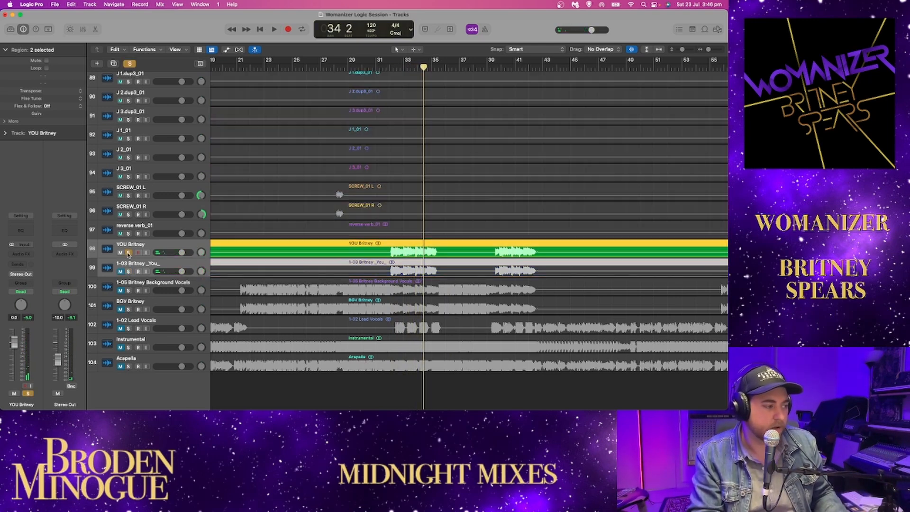
key(space)
key(space)
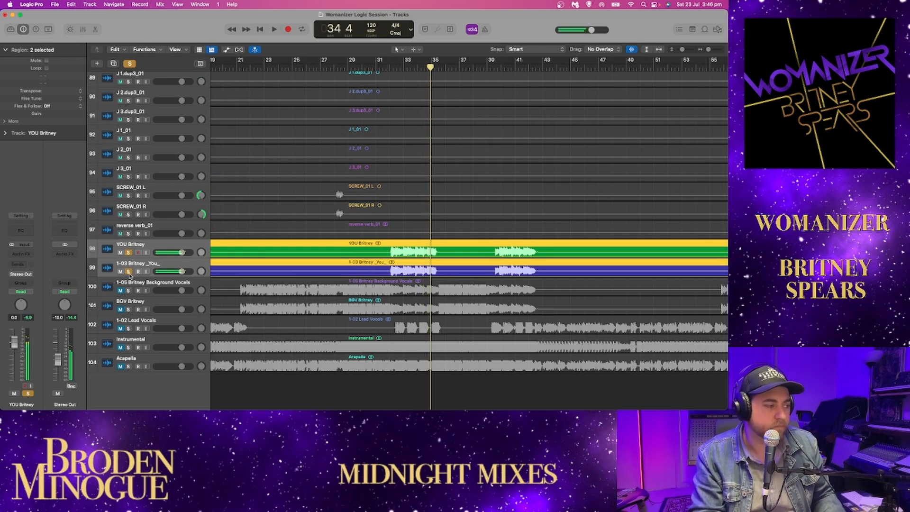
click(128, 273)
click(142, 248)
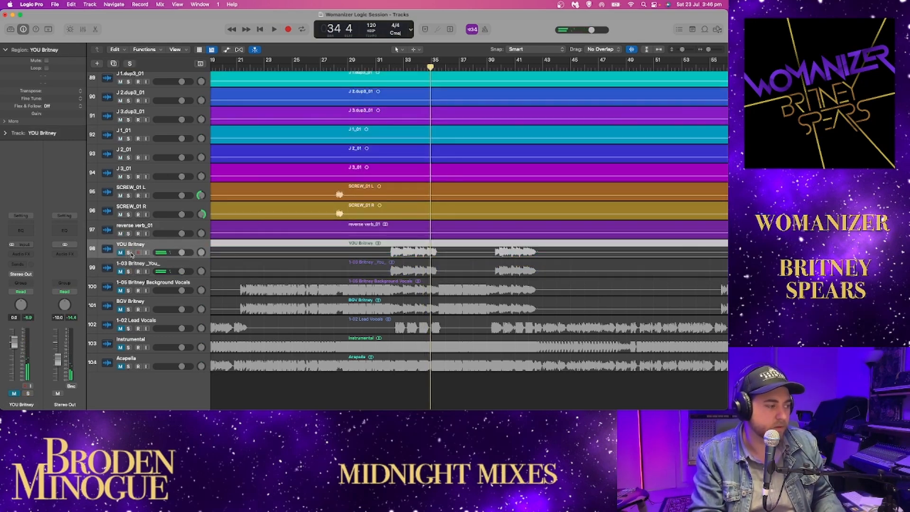
click(128, 252)
key(space)
key(space)
Play the soloed YOU Britney track twice from bar 32, then stop and unsolo it.
click(390, 67)
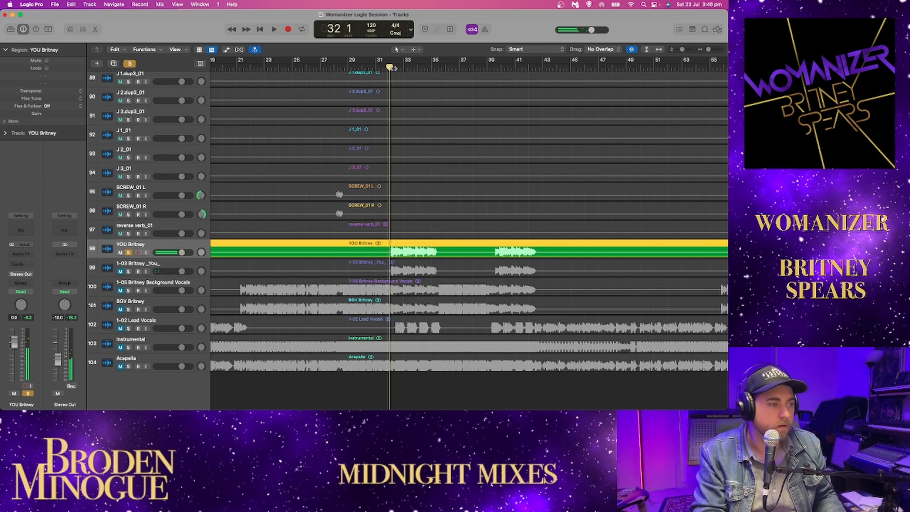
key(space)
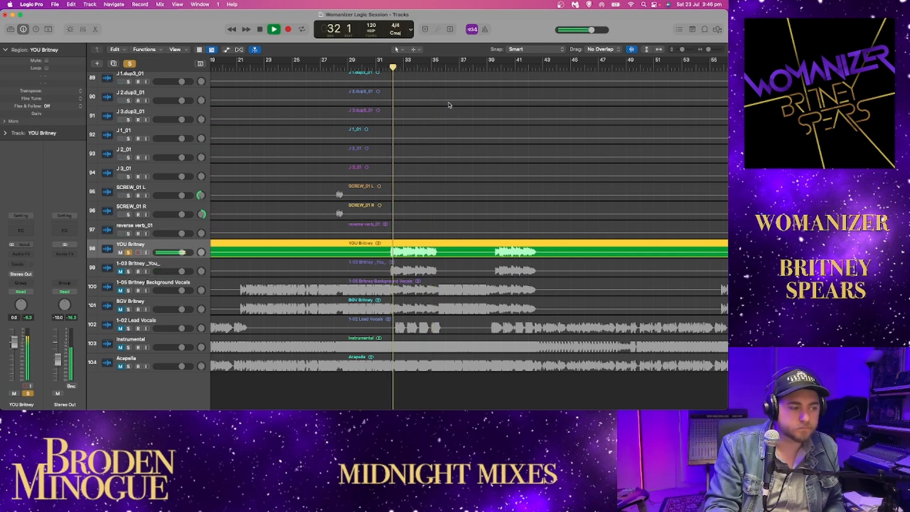
key(space)
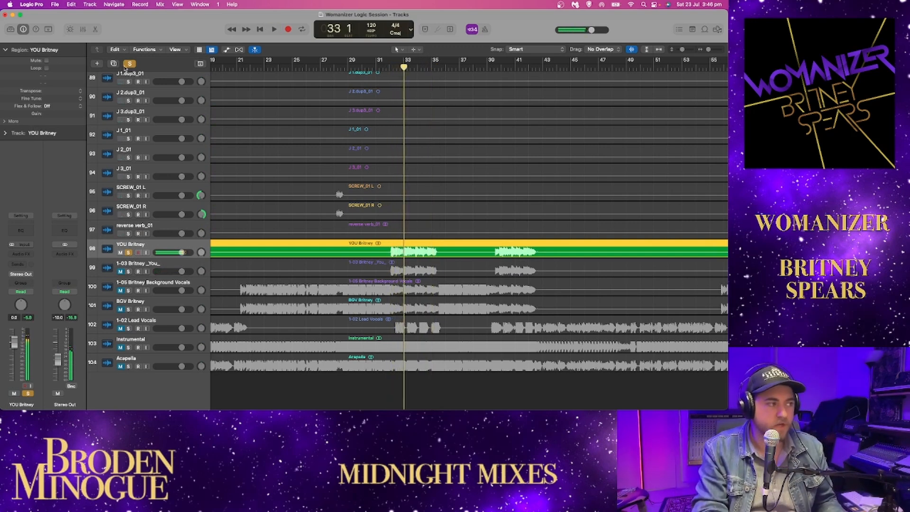
click(129, 64)
click(128, 252)
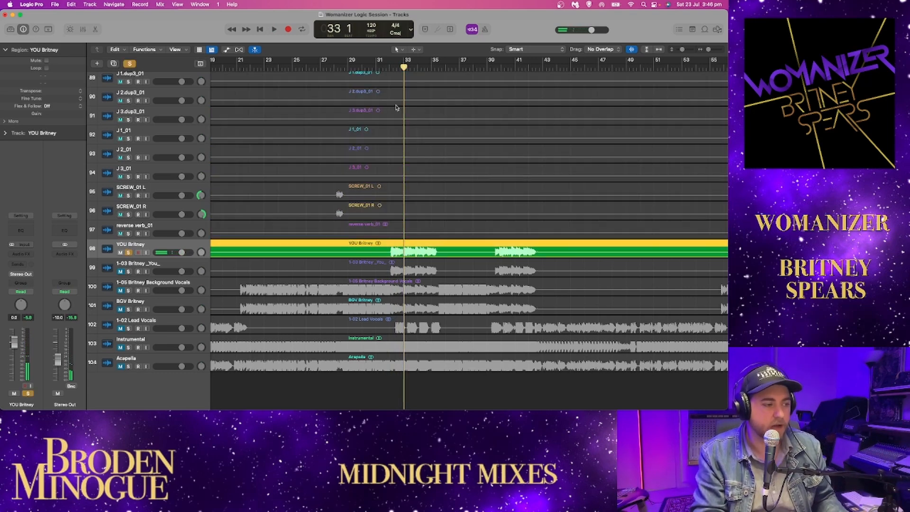
click(389, 68)
key(space)
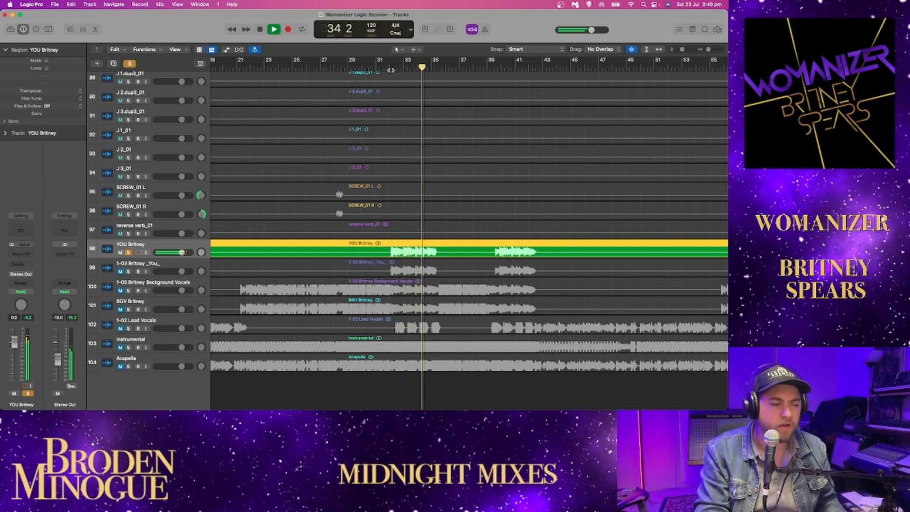
key(space)
click(128, 253)
Solo tracks A 1_01 through A 5_01 and play them from bar 21.
scroll(309, 226, up, 20)
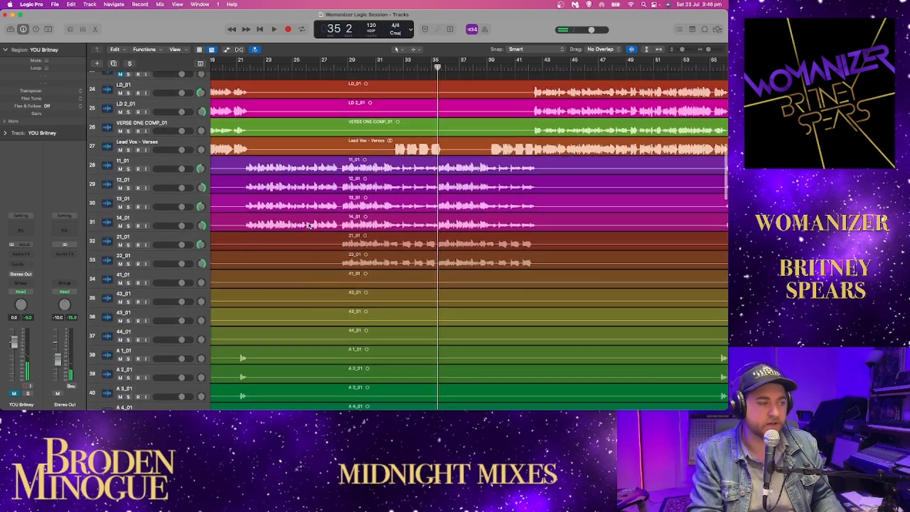
scroll(309, 226, down, 10)
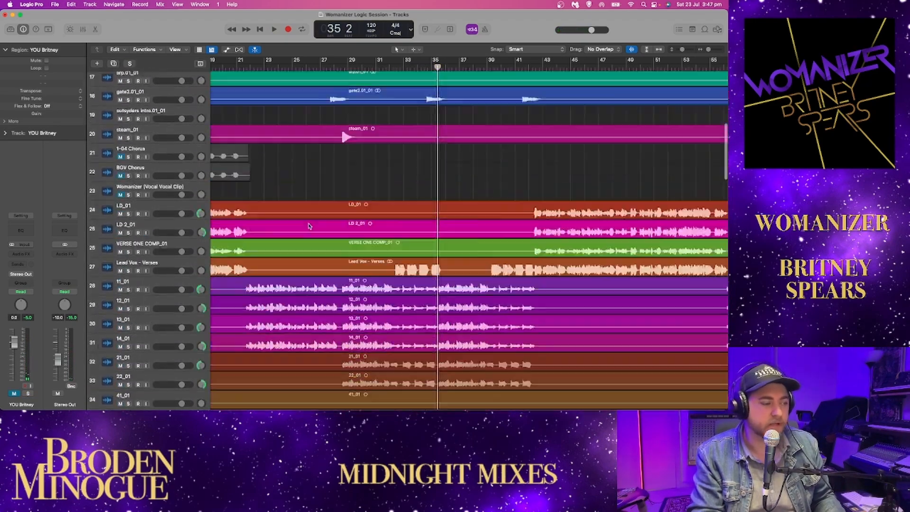
scroll(309, 225, down, 8)
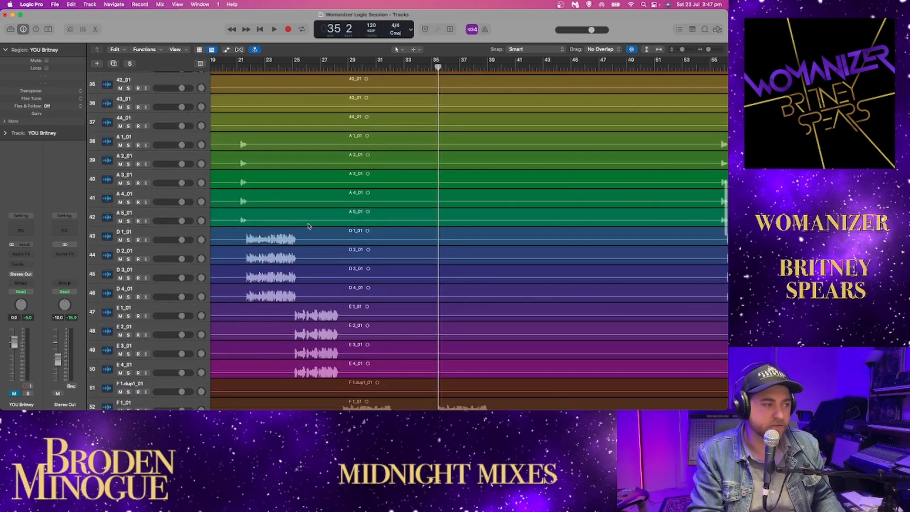
drag(129, 147, 136, 213)
click(236, 68)
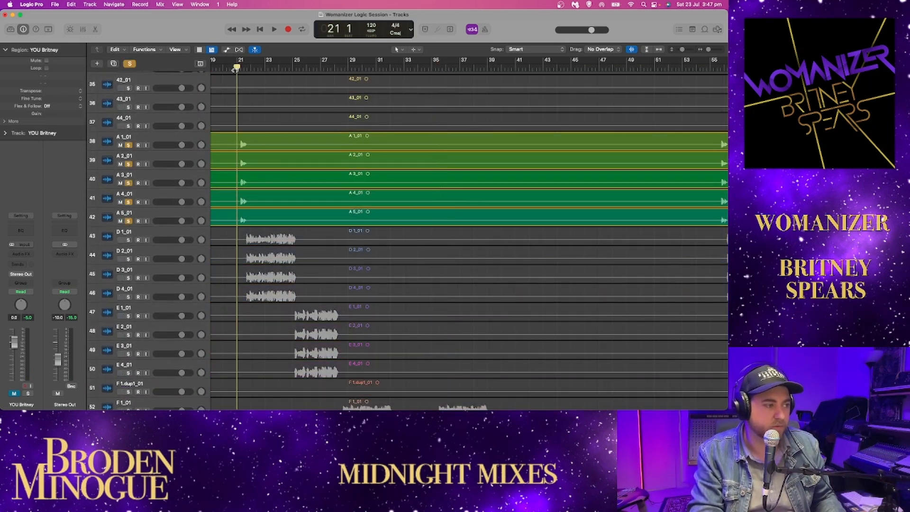
key(space)
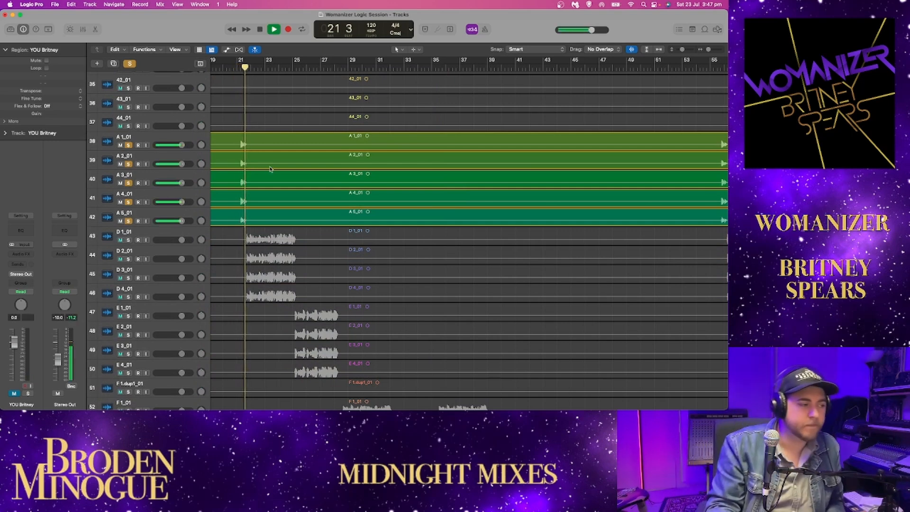
Pan A 1_01 and A 4_01 left and A 2_01 and A 5_01 right, then replay the stack from bar 21.
key(space)
drag(201, 145, 194, 160)
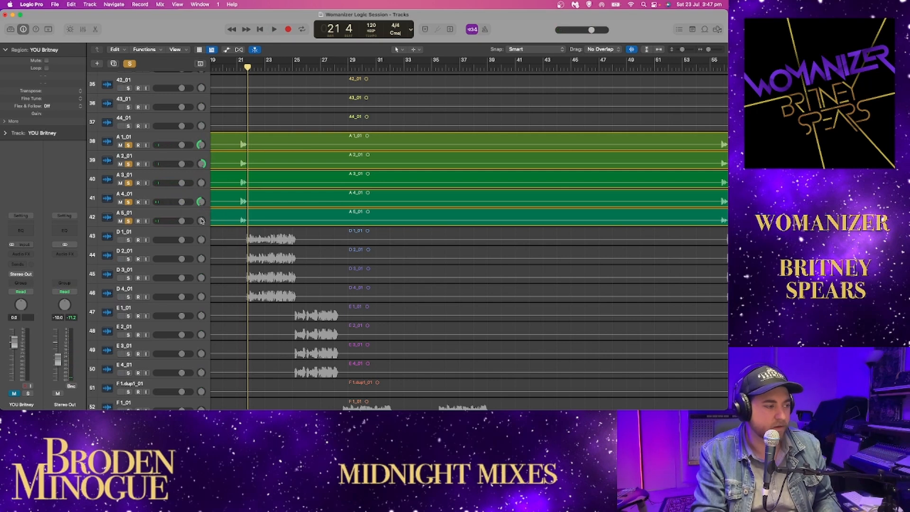
click(237, 68)
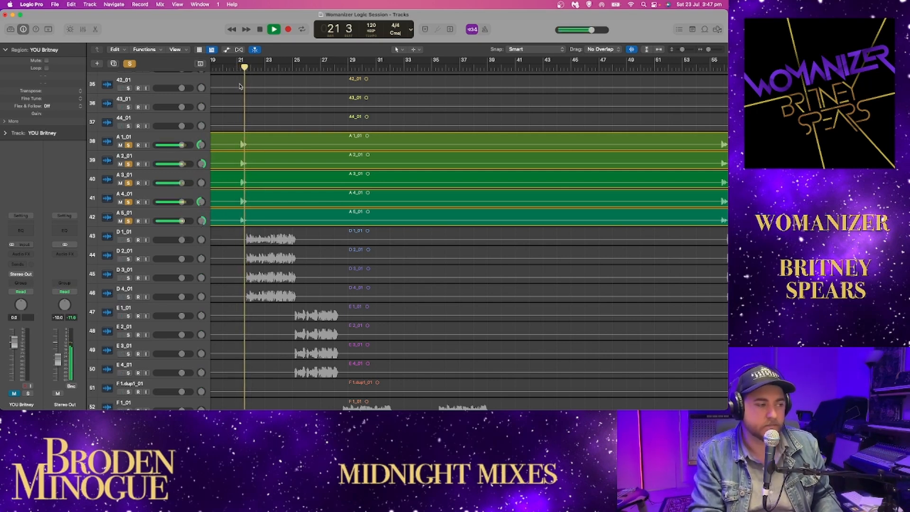
key(space)
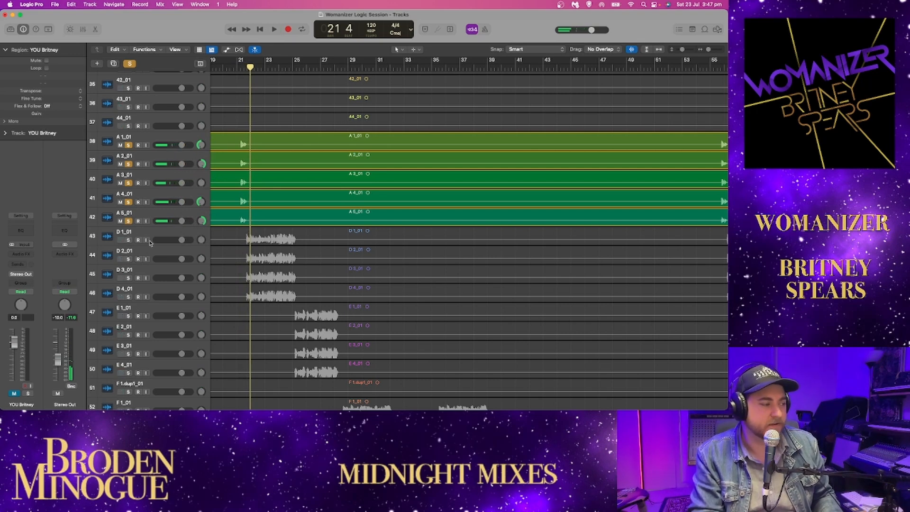
Play the second entry of the soloed A tracks, starting at bar 55 beat 3.
scroll(493, 190, right, 15)
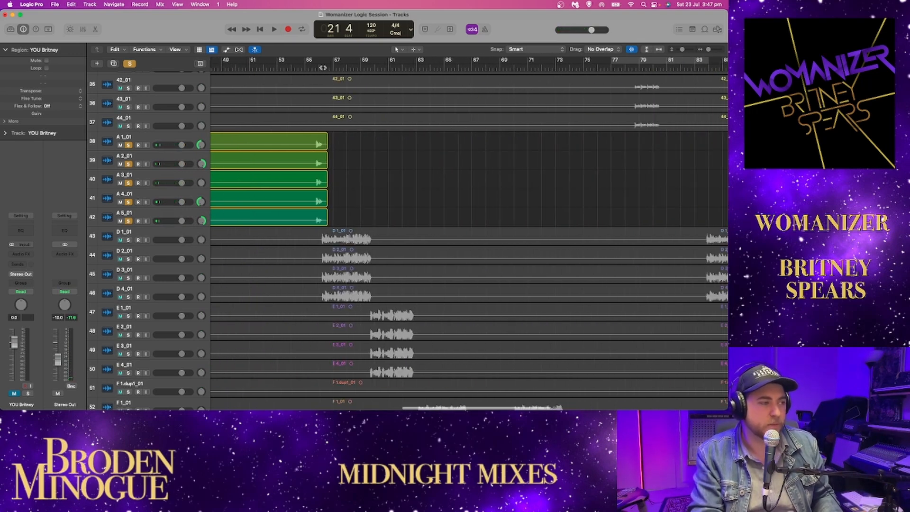
click(316, 67)
key(space)
click(312, 68)
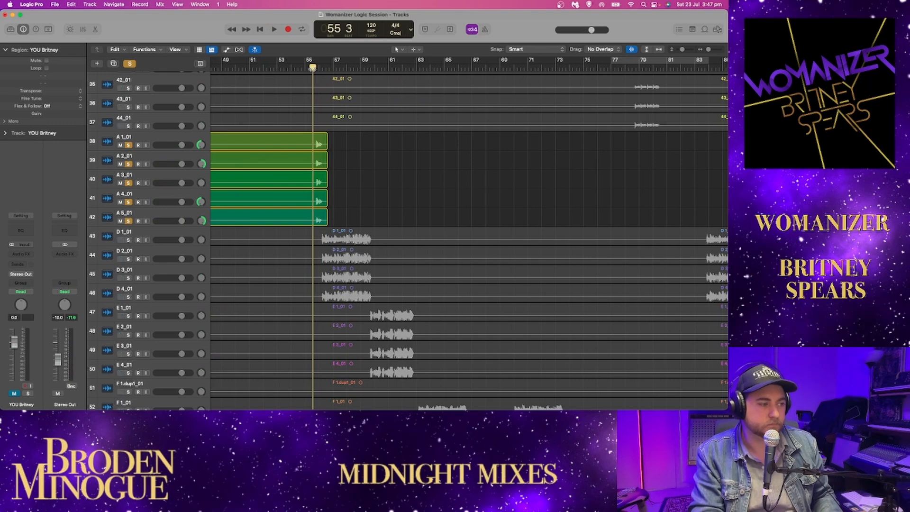
key(space)
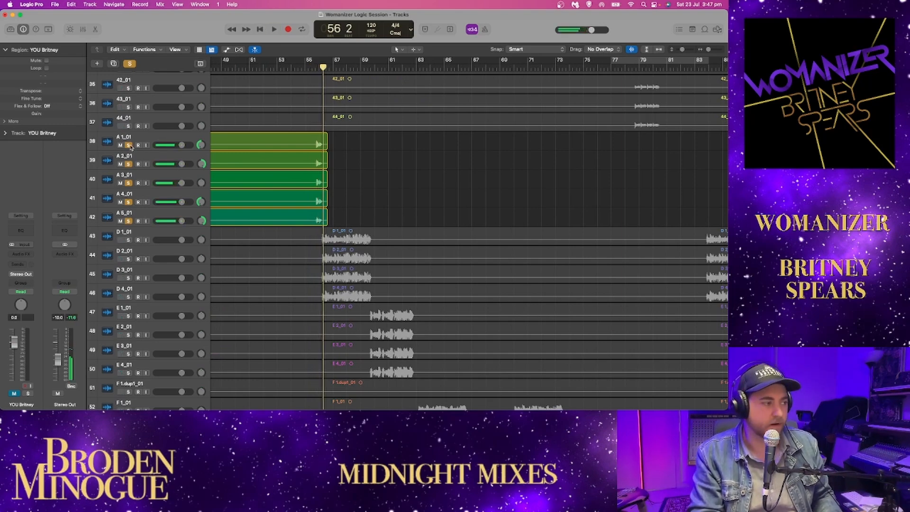
Clear the A track solos, then solo D 1_01 through D 4_01 and pan them alternately left and right.
alt+click(128, 145)
scroll(247, 212, down, 4)
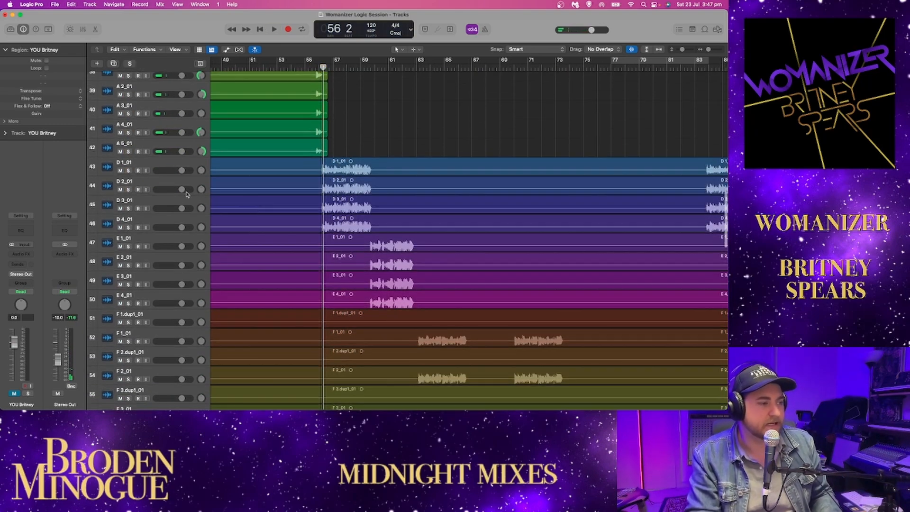
drag(129, 174, 125, 236)
click(129, 247)
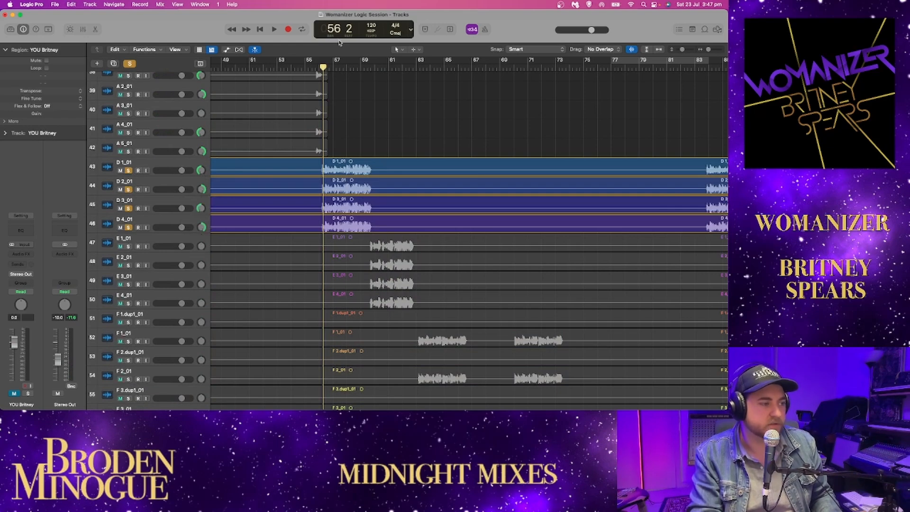
Play the four soloed D tracks from bar 56.
click(321, 66)
key(space)
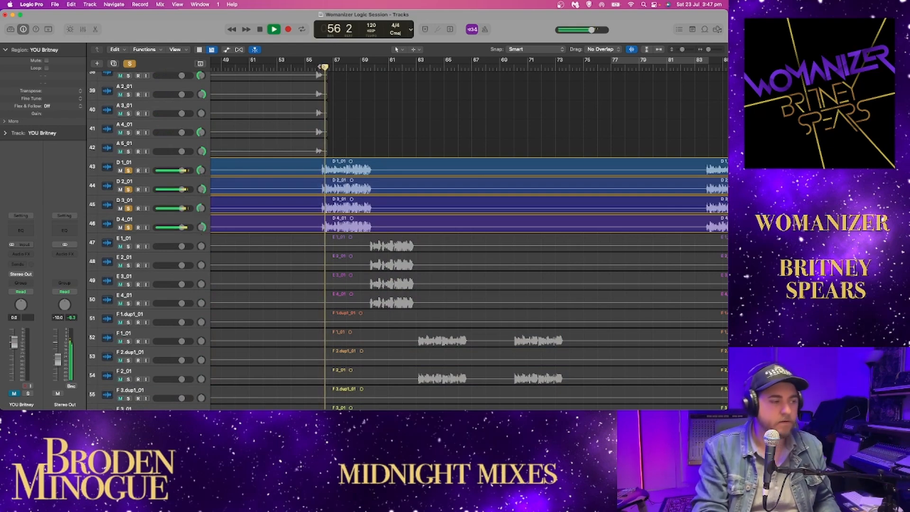
scroll(410, 136, down, 1)
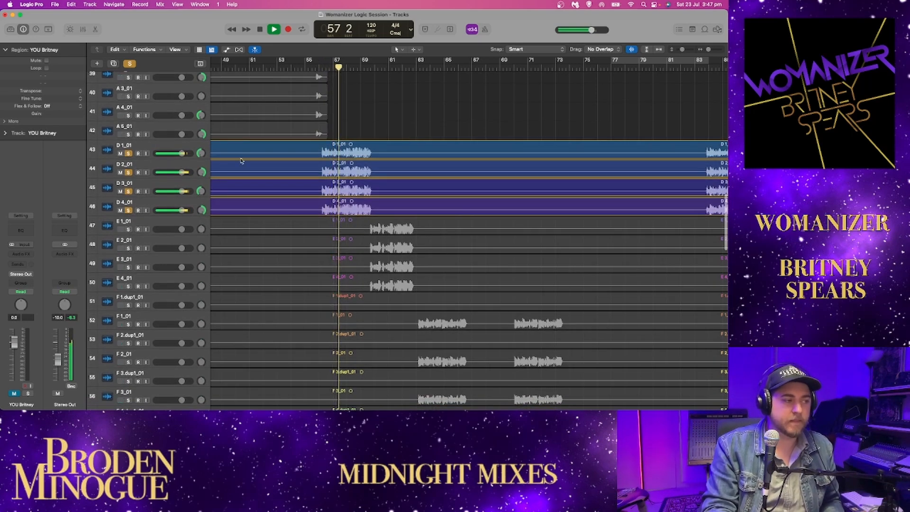
Reduce the solo to D 1_01, centre its pan, and play it alone from bar 56.
drag(131, 202, 129, 173)
key(space)
click(320, 65)
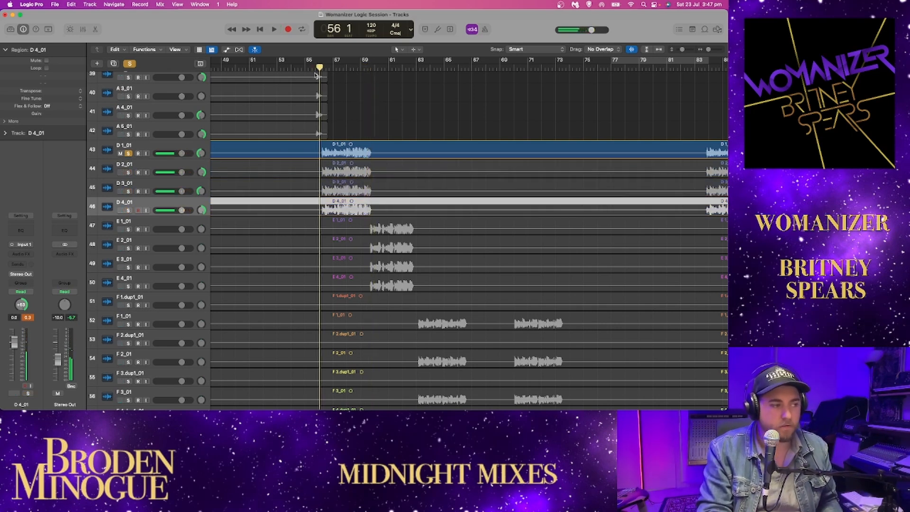
key(space)
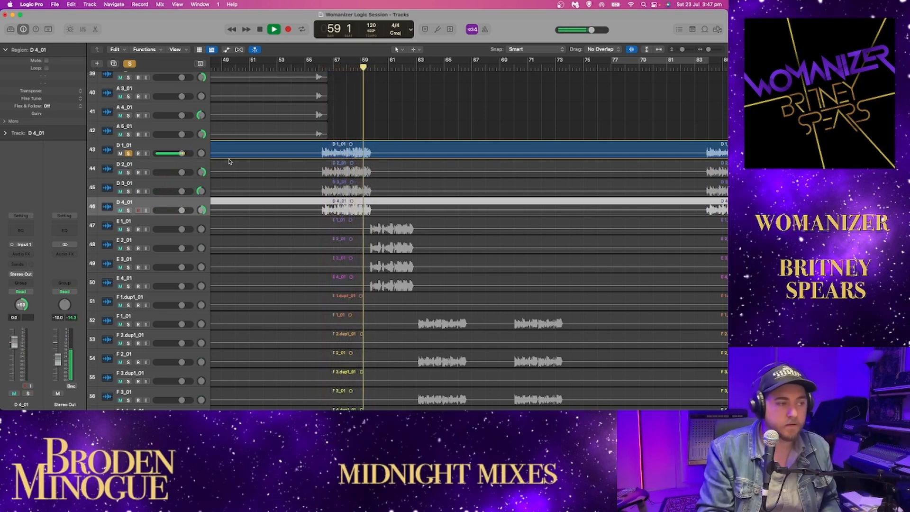
Switch the solo from D 1_01 to D 2_01, centre its pan, and play it from bar 56.
click(128, 172)
click(128, 153)
click(318, 61)
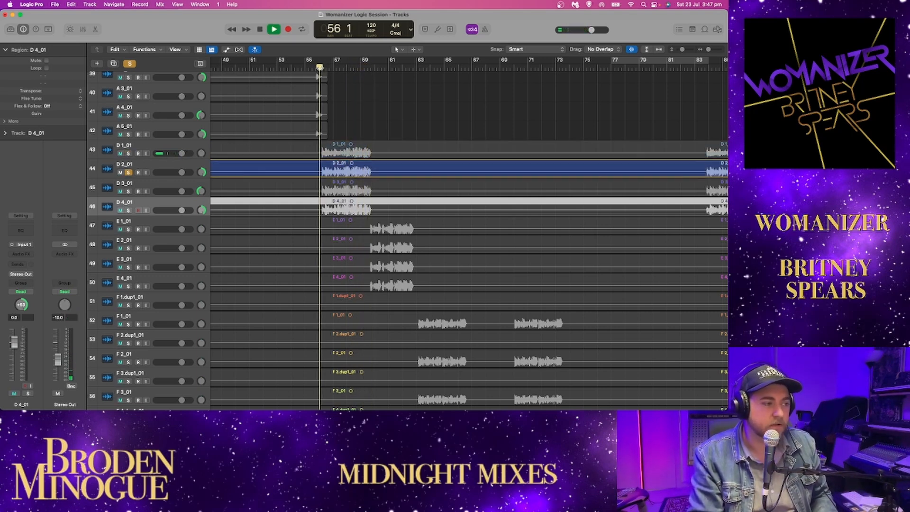
alt+click(202, 172)
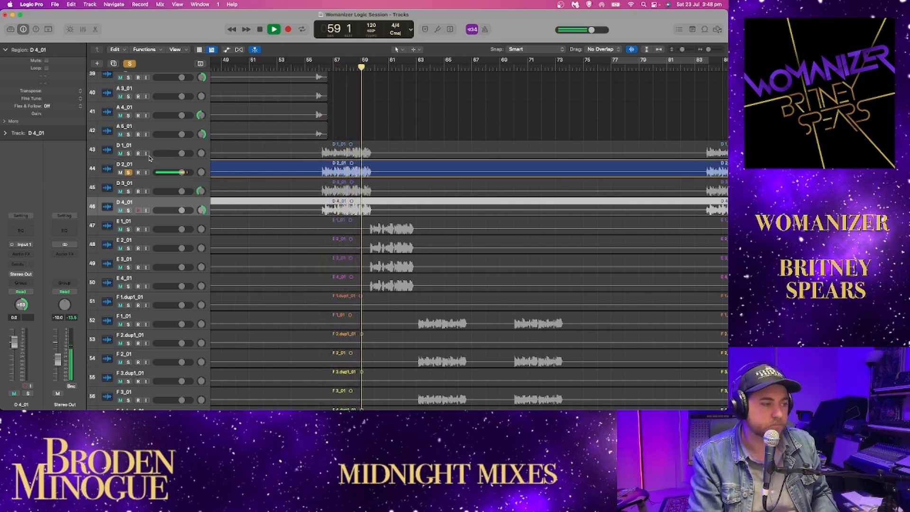
Stop playback, solo D 1_01 through D 4_01 again, restore the alternating left-right panning, and return the playhead to bar 56.
key(space)
drag(131, 156, 140, 200)
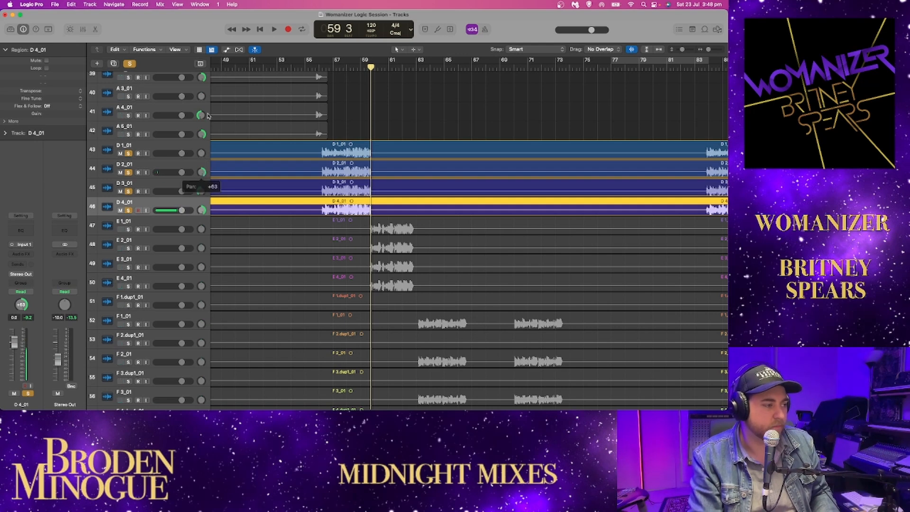
click(318, 68)
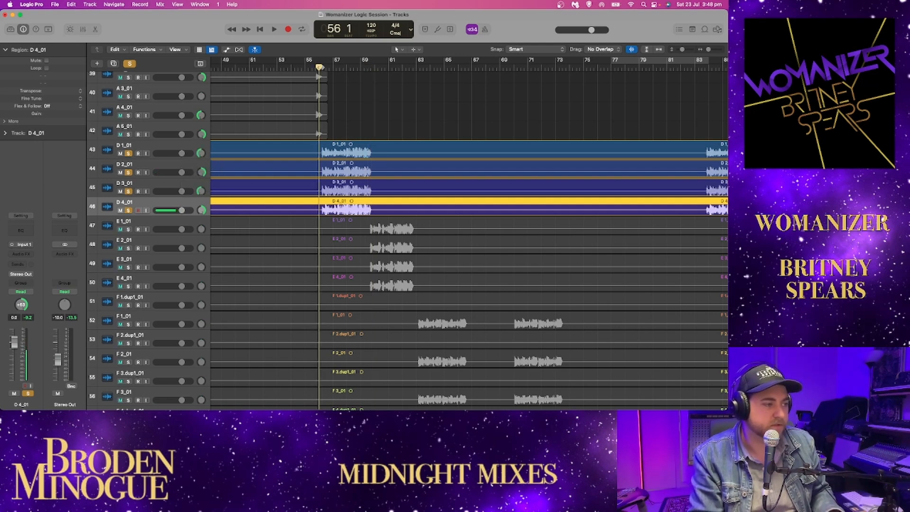
Play the soloed D tracks from bar 56, add E 1_01 through E 4_01 to the solo with alternating left-right panning, and stop playback.
key(space)
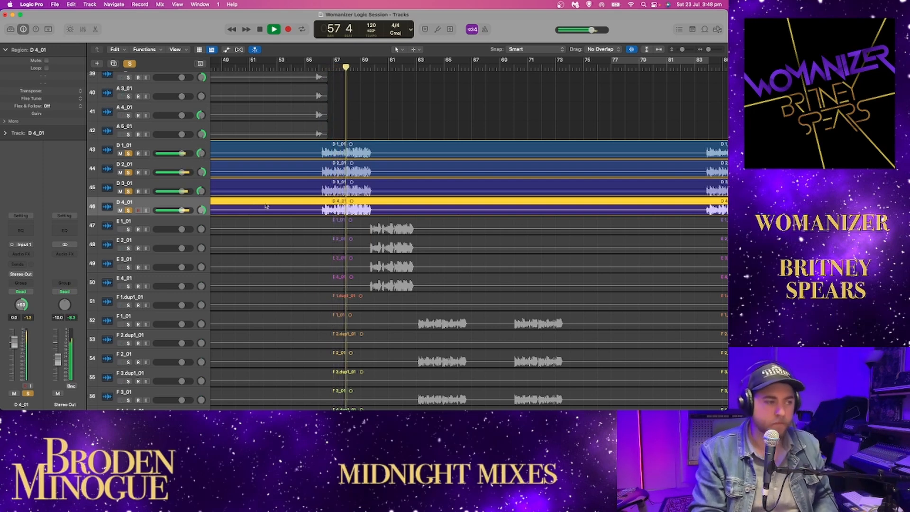
drag(128, 230, 128, 286)
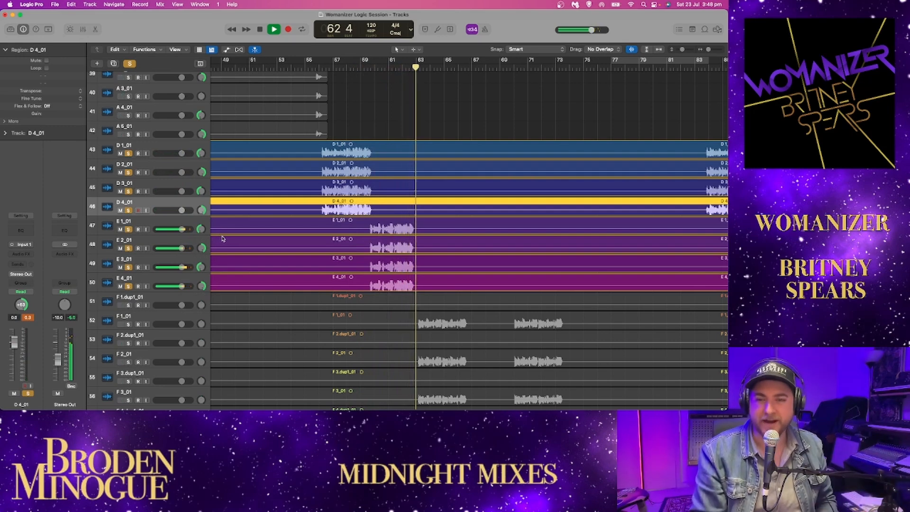
key(space)
Look along the rest of the D and E clips, and clear the solo from the D and E tracks.
scroll(355, 220, right, 5)
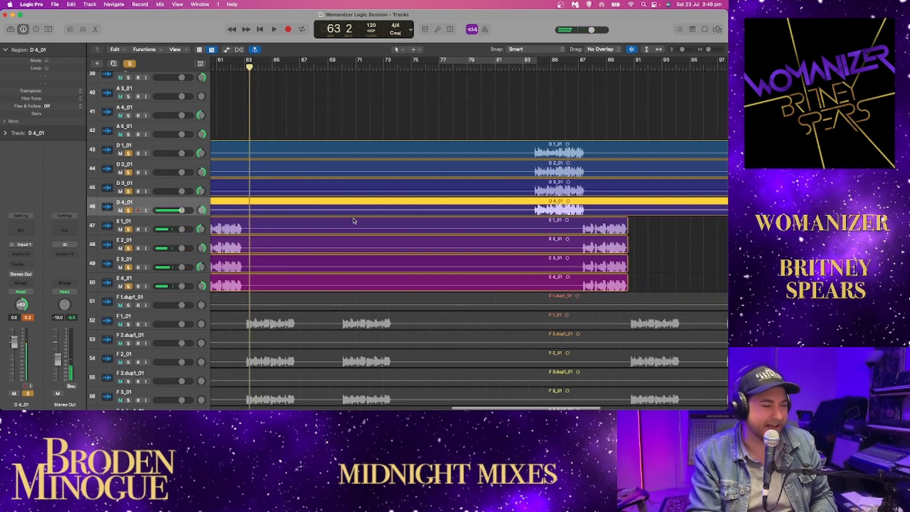
scroll(290, 115, down, 6)
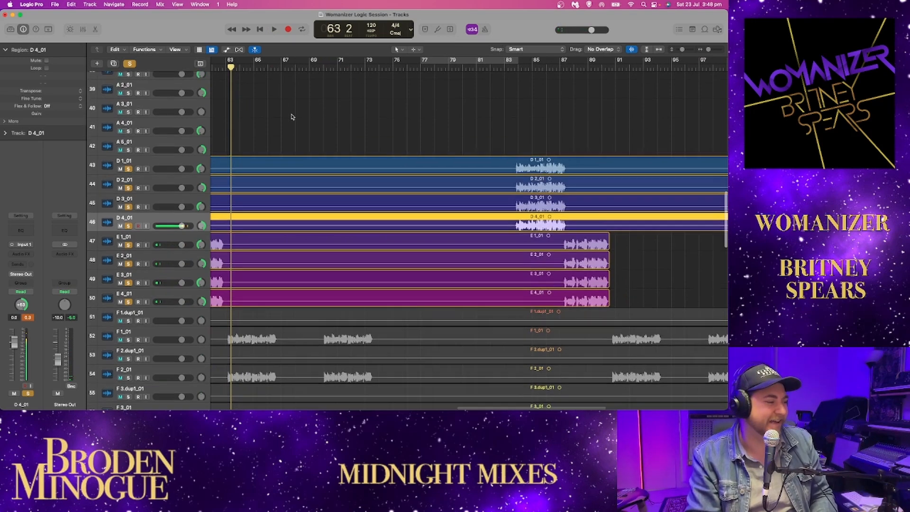
scroll(290, 114, left, 2)
scroll(174, 113, left, 1)
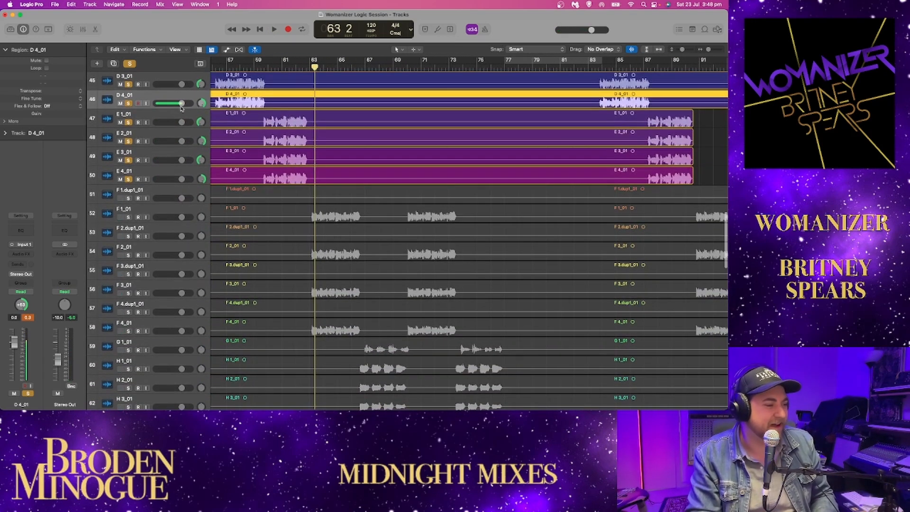
drag(129, 85, 131, 174)
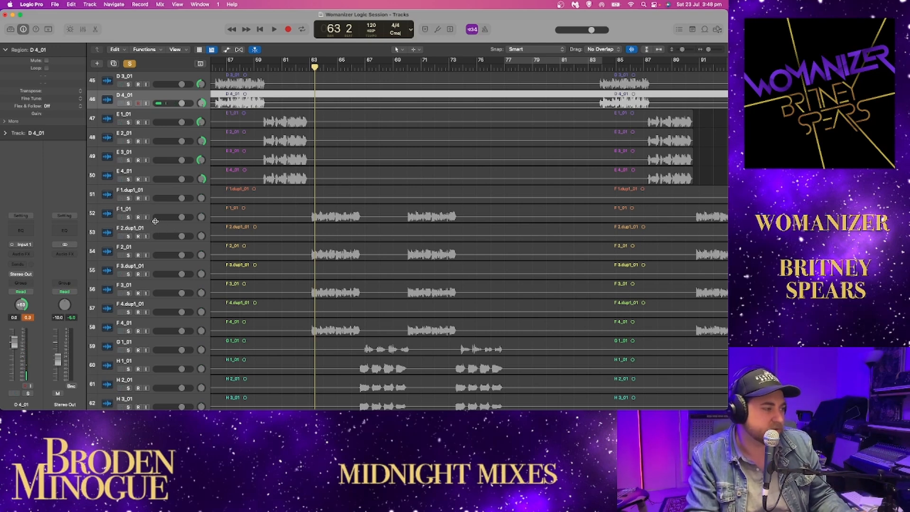
Reorder the F tracks so F 1_01 through F 4_01 sit together above F 1.dup1_01 through F 4.dup1_01.
drag(153, 251, 156, 227)
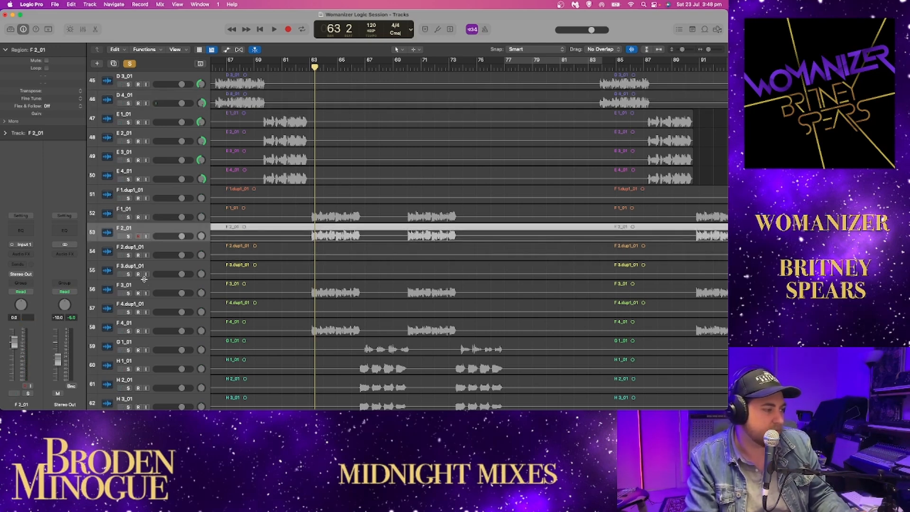
drag(148, 281, 151, 252)
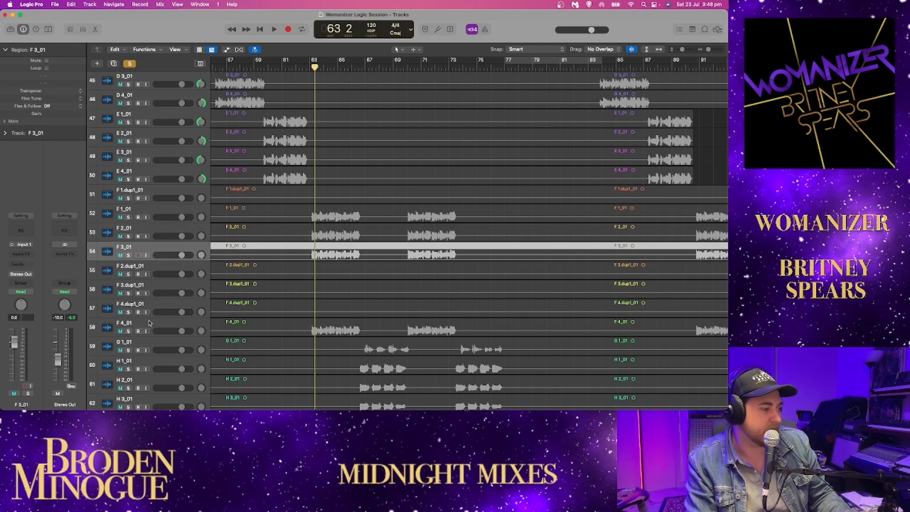
drag(147, 323, 143, 278)
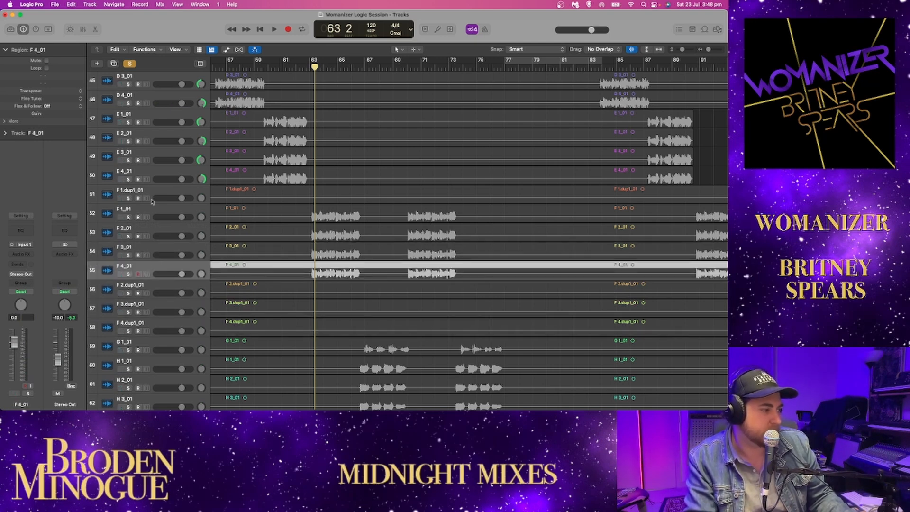
drag(155, 197, 149, 274)
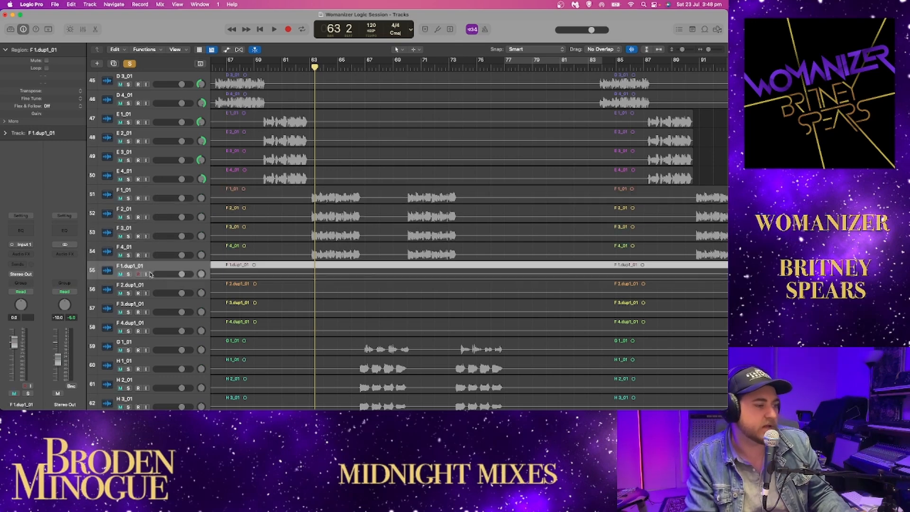
Solo F 1_01 through F 4_01, pan them alternately left and right, play them from bar 63, and stop playback.
scroll(239, 262, down, 4)
scroll(247, 262, right, 10)
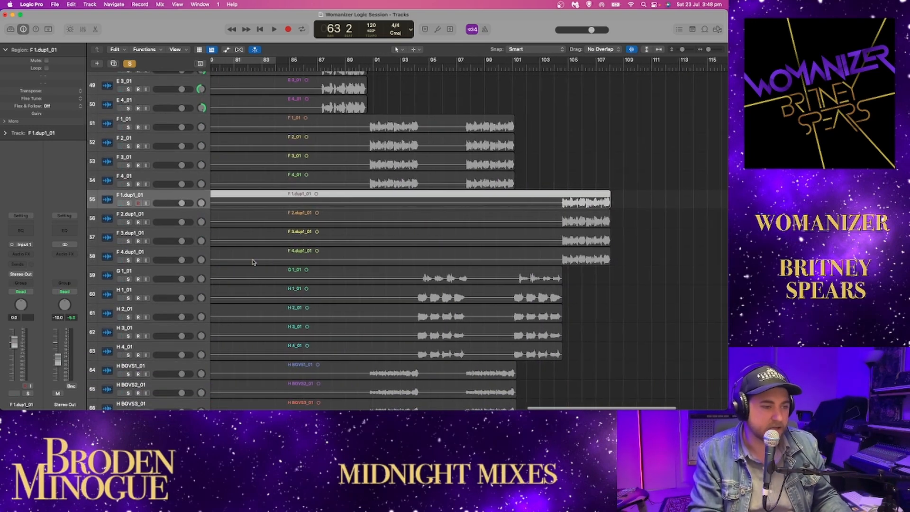
scroll(253, 262, left, 10)
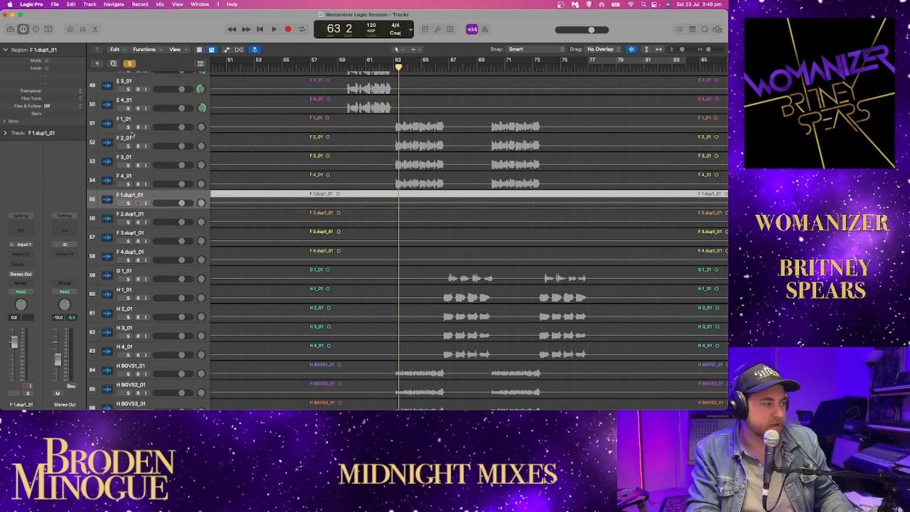
drag(129, 129, 126, 190)
key(space)
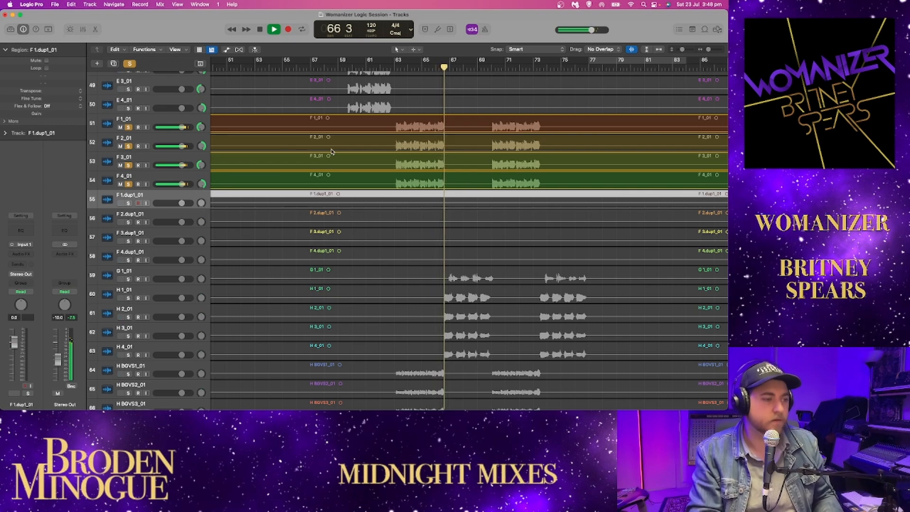
scroll(405, 159, right, 10)
key(space)
Add the four F dup1 tracks to the solo, pan them alternately left and right, and play their closing section before stopping.
scroll(521, 170, right, 6)
drag(128, 202, 129, 259)
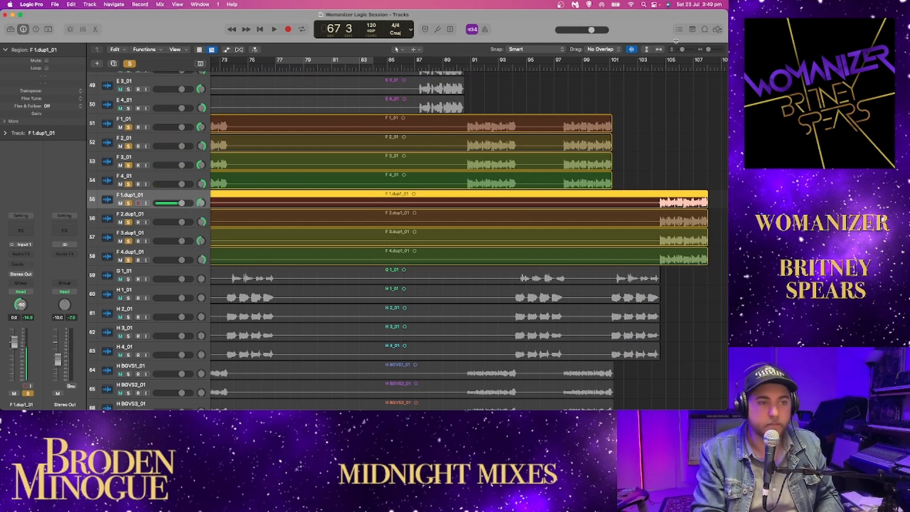
click(654, 66)
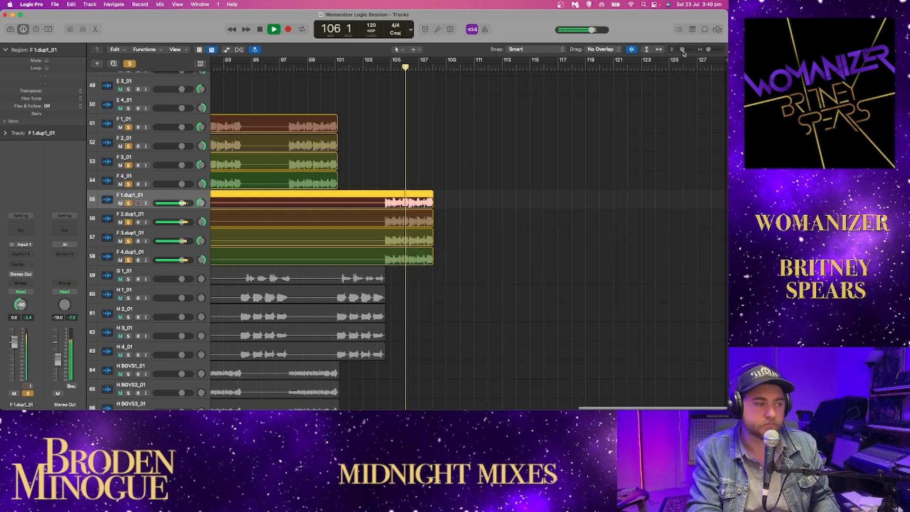
key(space)
Fit the whole arrangement horizontally with taller tracks and look over the F, G and H vocal stacks.
drag(683, 51, 683, 54)
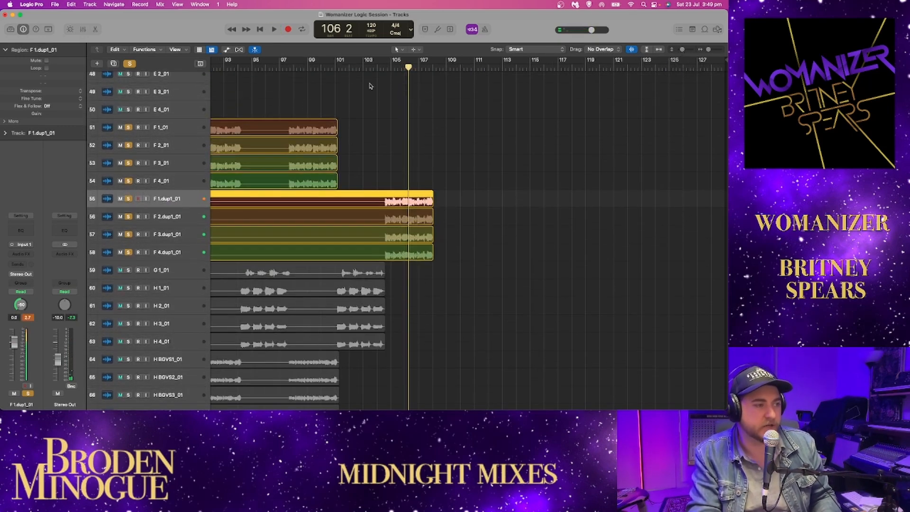
click(659, 50)
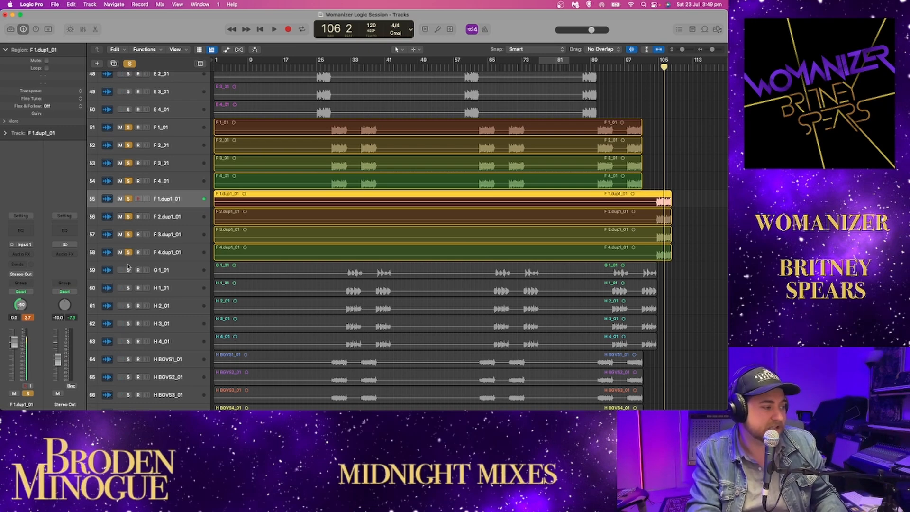
drag(682, 51, 685, 51)
scroll(378, 280, down, 7)
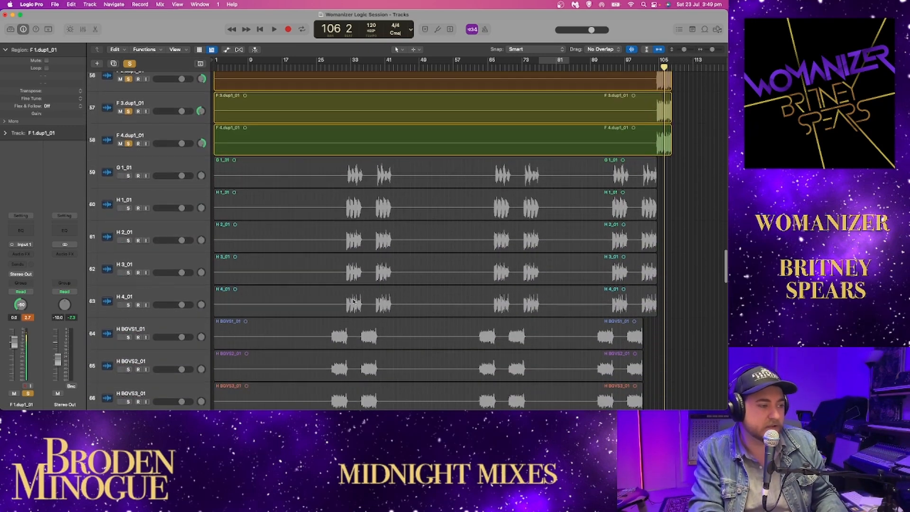
scroll(354, 301, down, 1)
scroll(193, 202, up, 5)
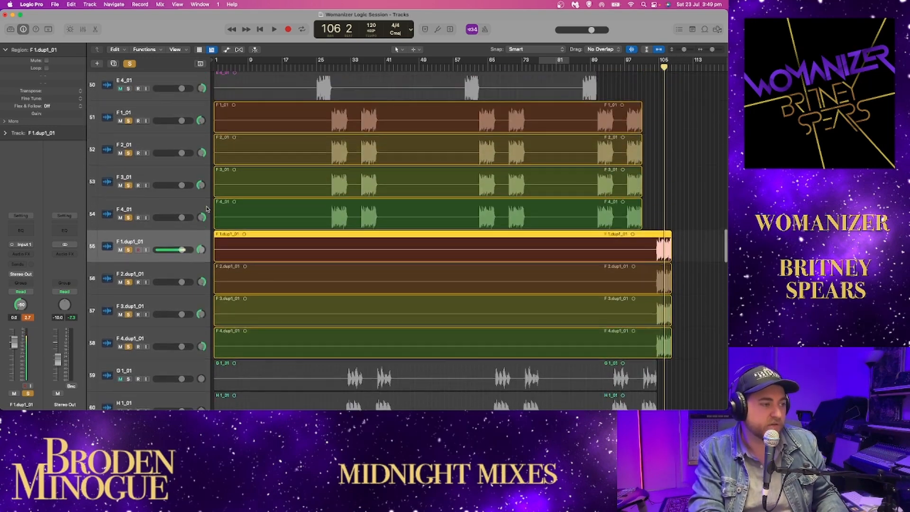
scroll(199, 208, down, 10)
scroll(203, 214, up, 3)
Replace the F solos with solos on G 1_01 and H 1_01 through H 4_01.
drag(128, 138, 128, 266)
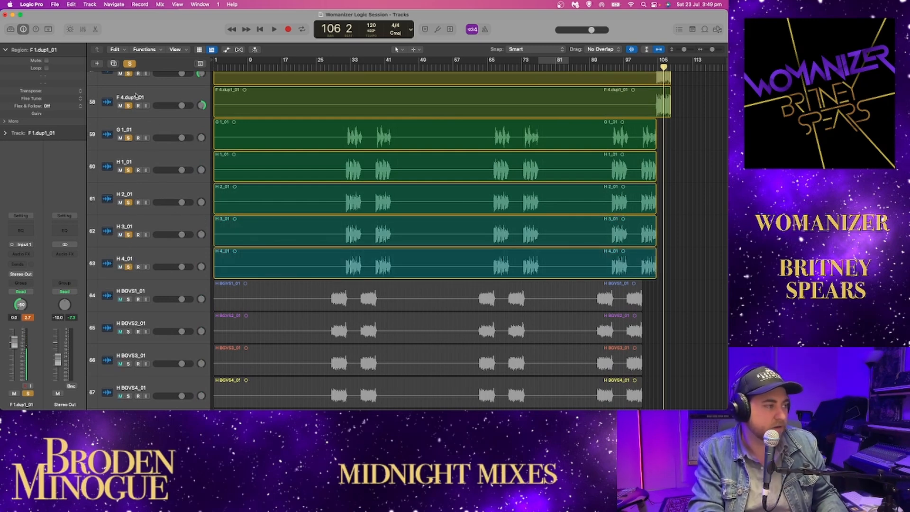
click(129, 64)
drag(128, 138, 129, 238)
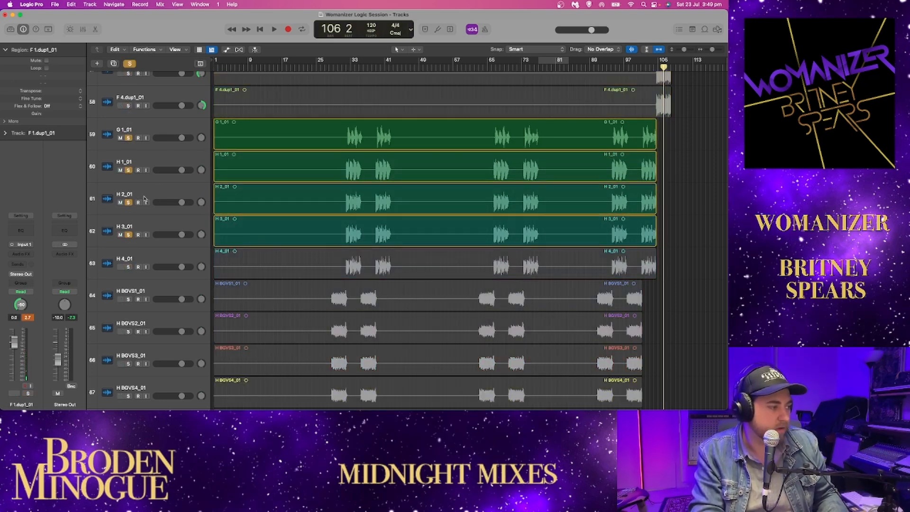
click(132, 268)
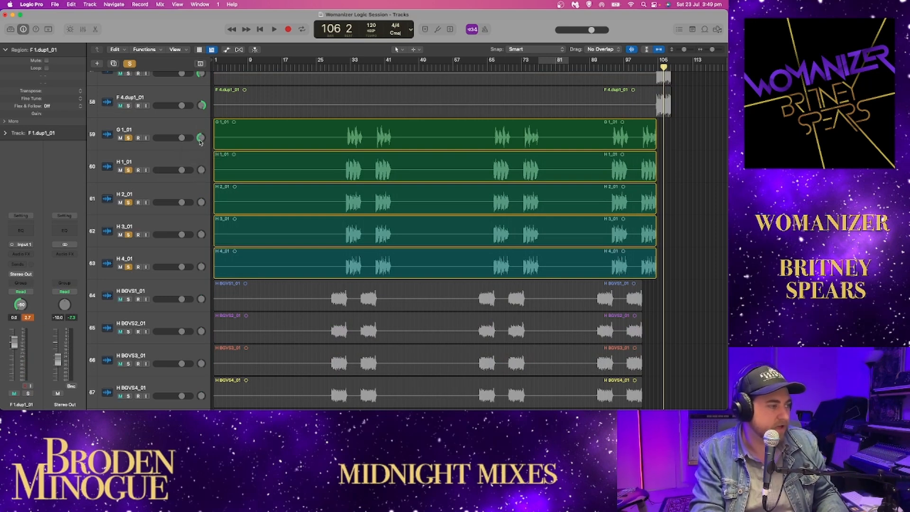
Solo G 1_01 alone with its pan centred, play it from its first phrase, and switch the solo to H 1_01 during playback.
click(130, 64)
click(128, 137)
click(347, 65)
key(space)
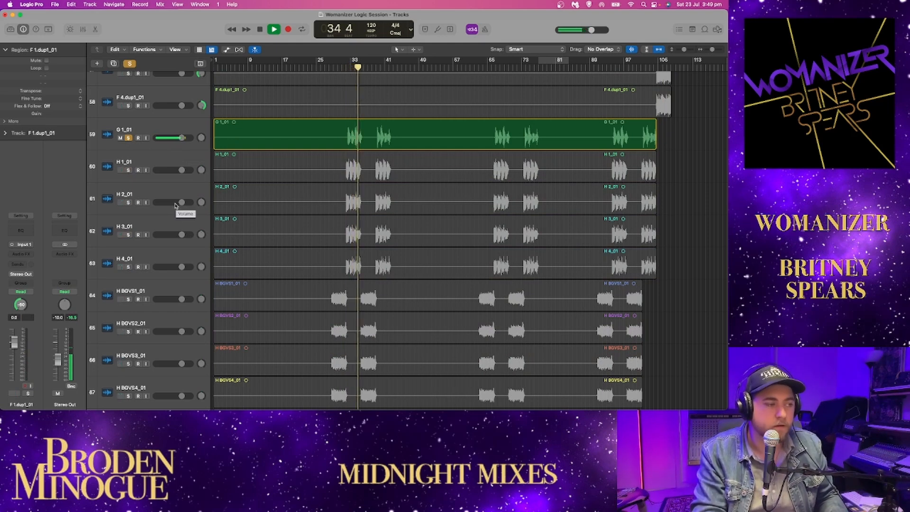
key(Down)
scroll(175, 190, up, 1)
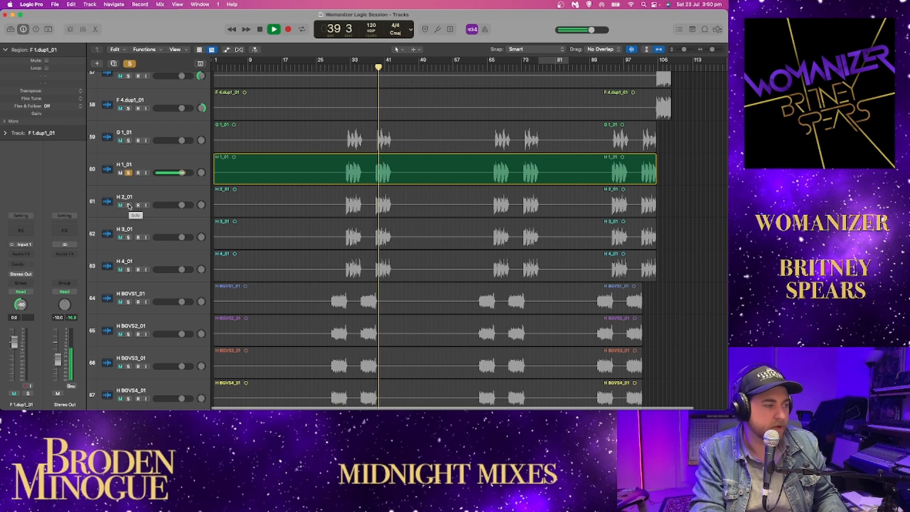
Add H 2_01, H 3_01, H 4_01 and G 1_01 to the running solo, and stop playback.
click(128, 205)
click(128, 238)
click(128, 269)
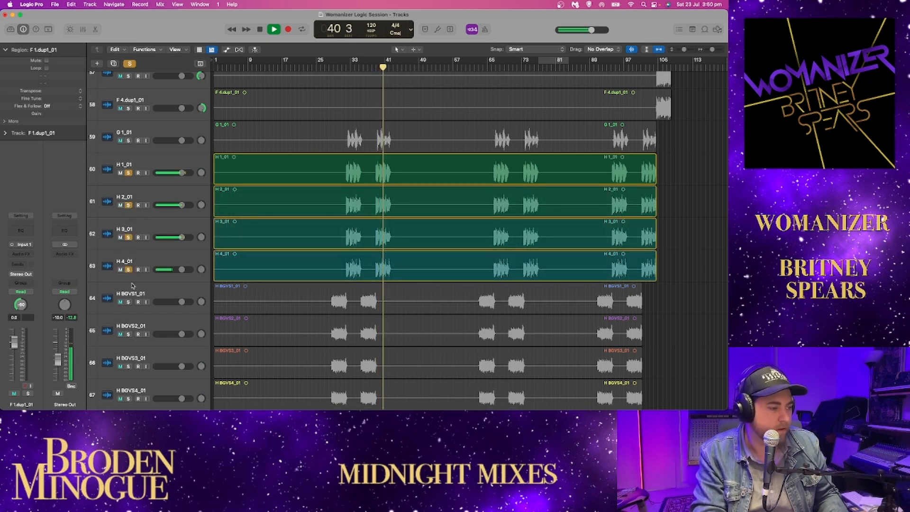
click(128, 141)
key(space)
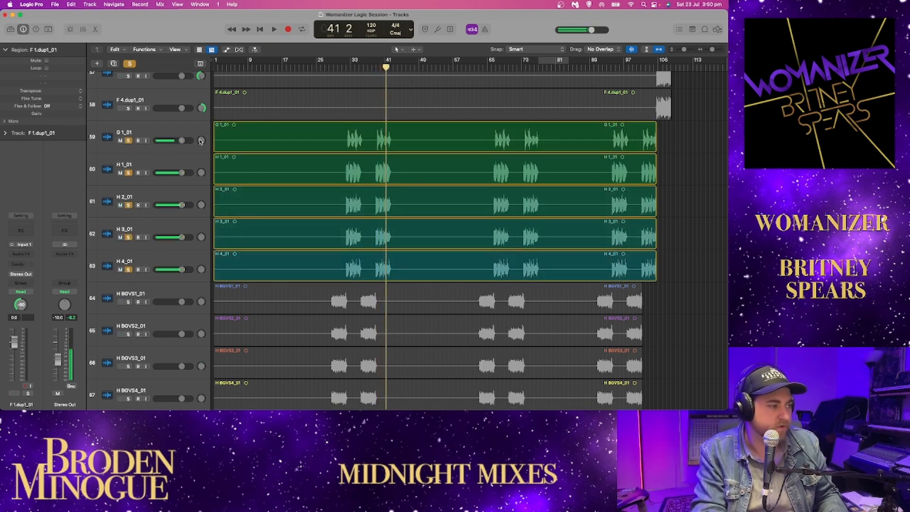
Pan H 1_01 through H 4_01 alternately right and left, keep G 1_01 centred, and play the soloed stack from bar 32.
drag(199, 178, 205, 227)
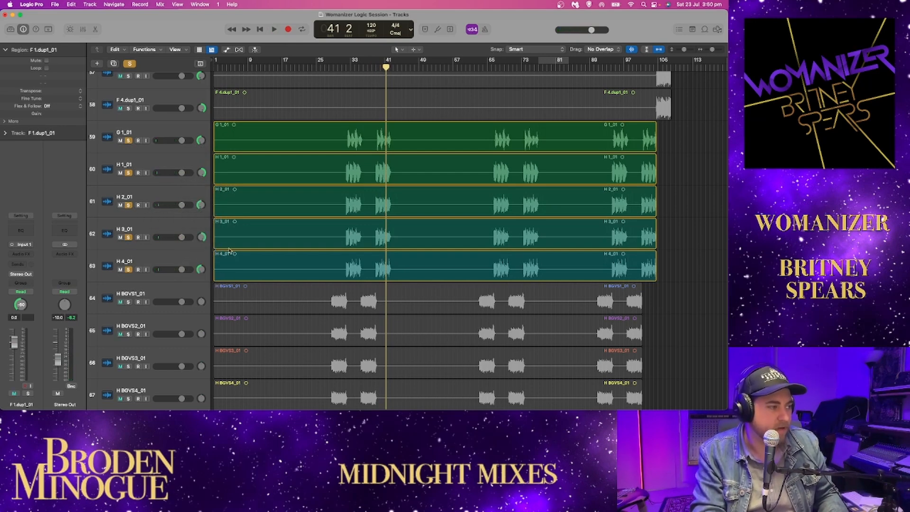
scroll(393, 188, up, 1)
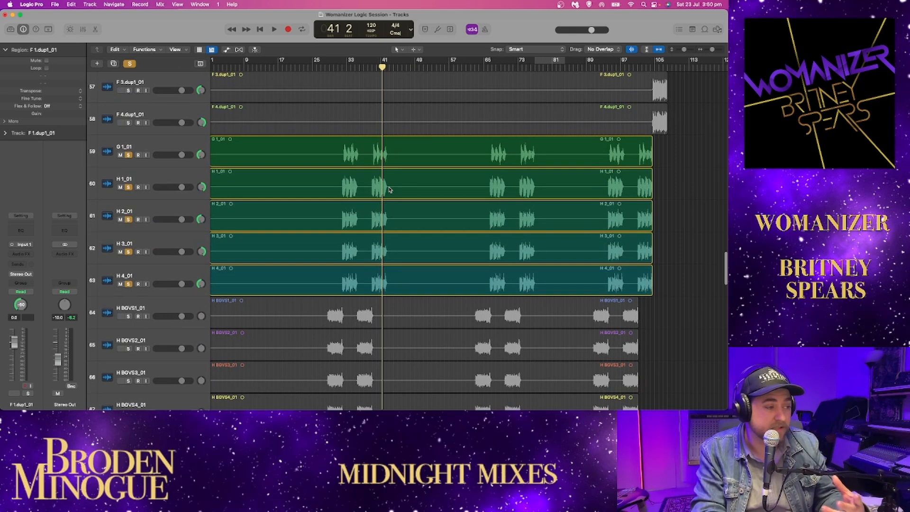
click(342, 67)
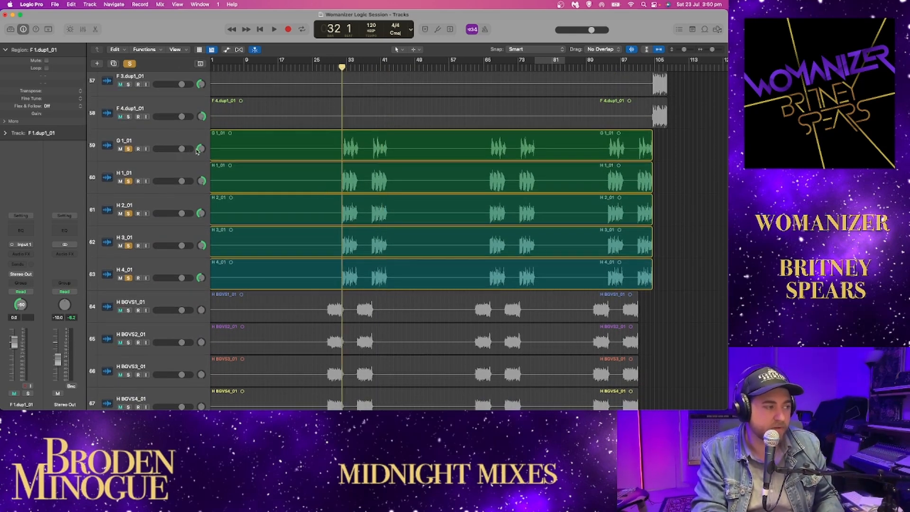
key(space)
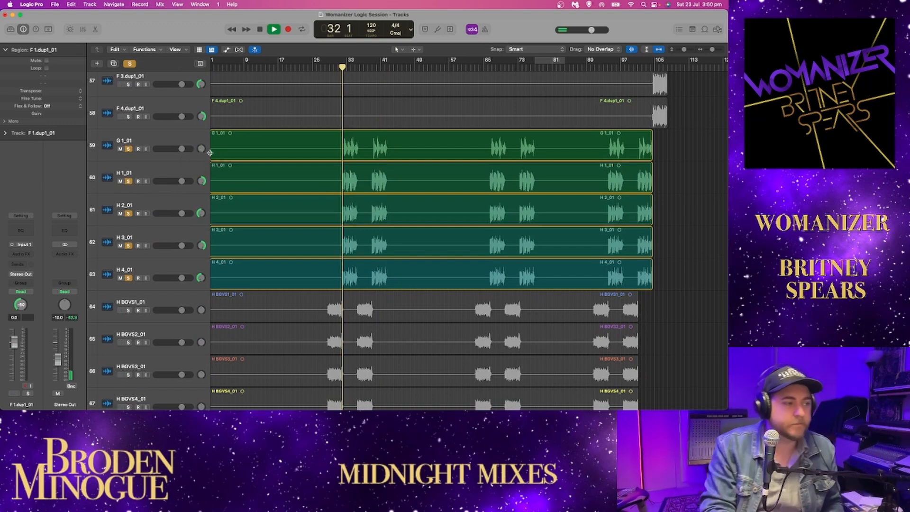
Look over the other vocal tracks, including the H BGVS stacks, while the soloed G and H tracks play, and stop playback.
scroll(239, 154, up, 10)
scroll(240, 154, up, 15)
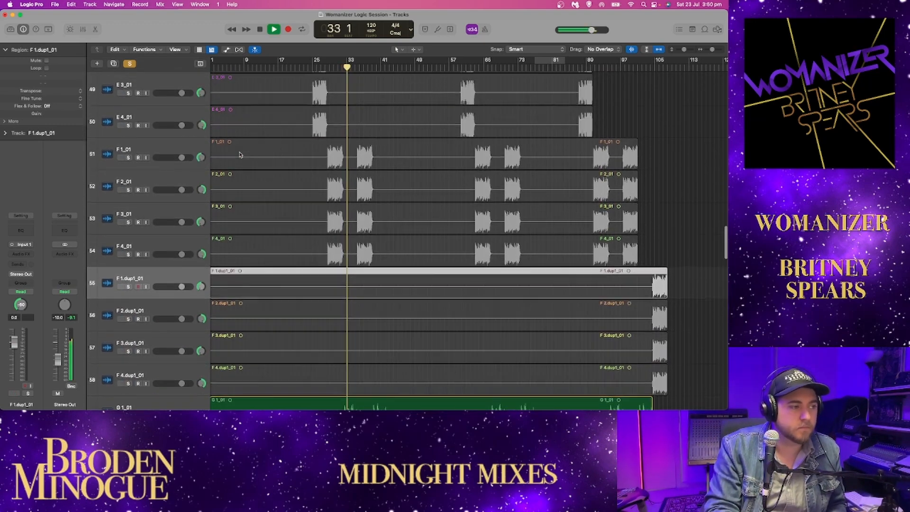
scroll(241, 155, down, 15)
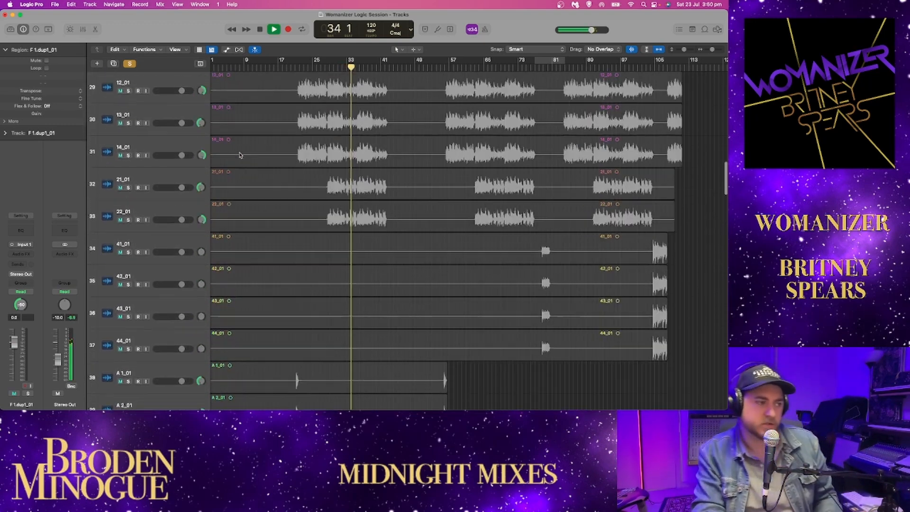
scroll(239, 155, down, 10)
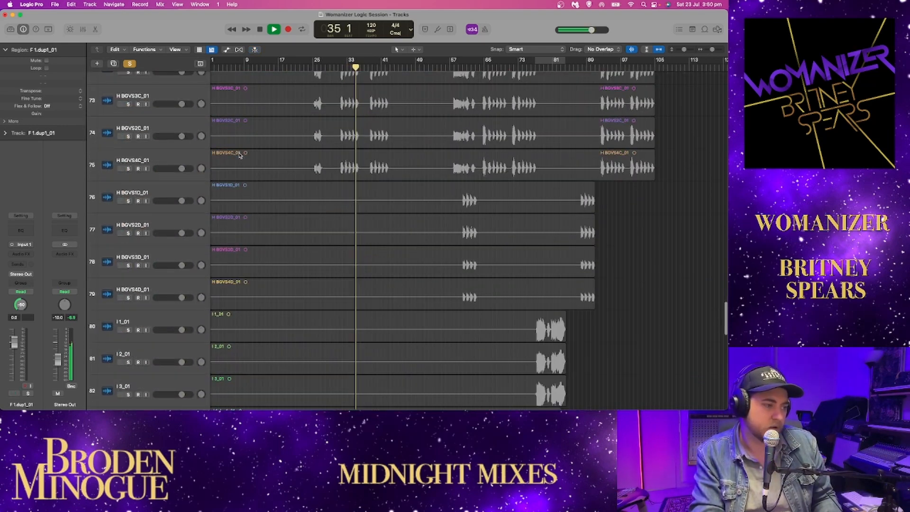
scroll(240, 155, up, 2)
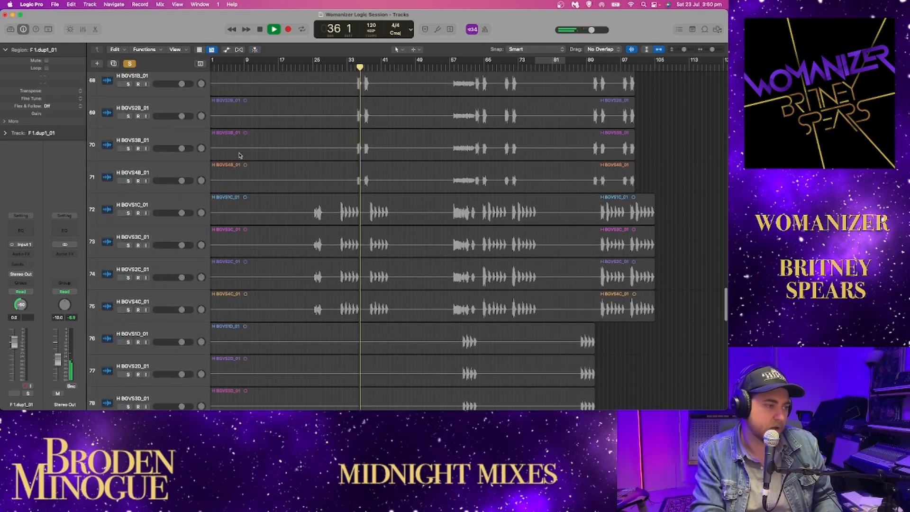
scroll(240, 155, up, 8)
key(space)
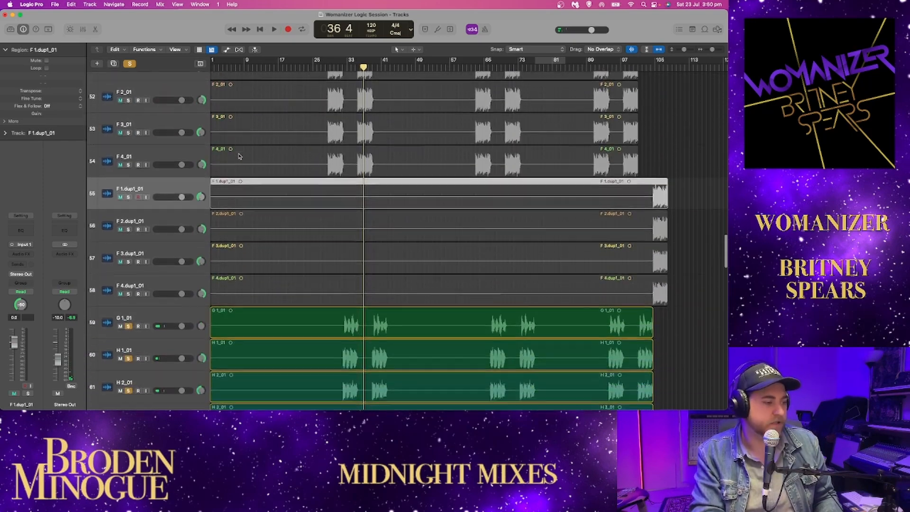
Try the G 1_01 track further down beside the H BGVS C tracks, and return it to its place above H 1_01.
scroll(240, 156, down, 5)
scroll(190, 138, up, 3)
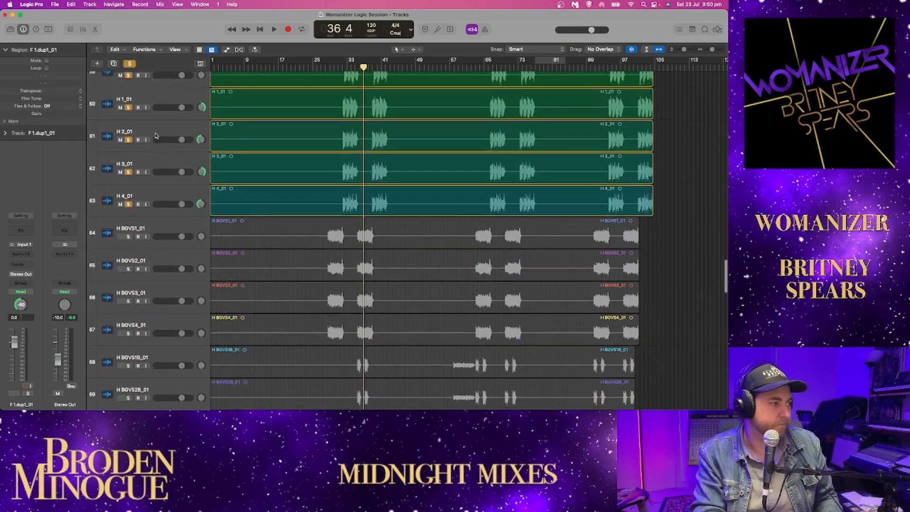
scroll(153, 116, up, 2)
click(149, 108)
drag(150, 108, 149, 303)
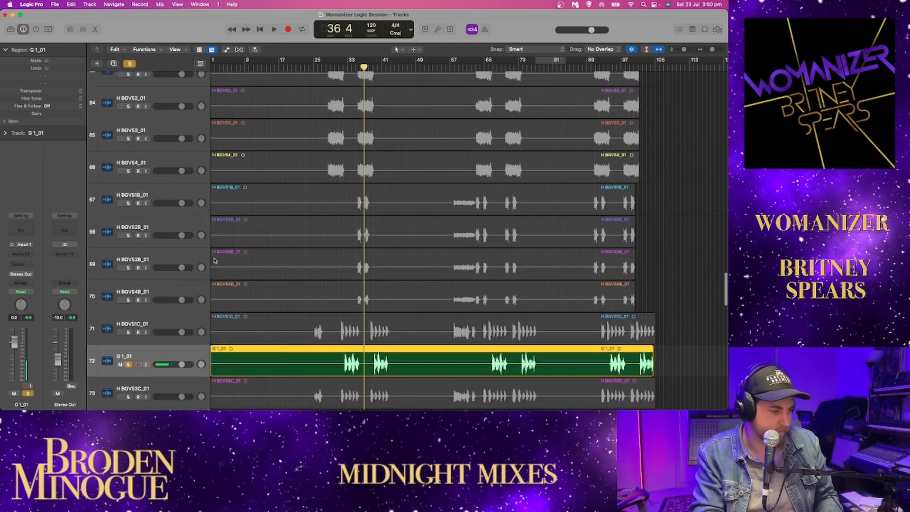
scroll(213, 262, down, 2)
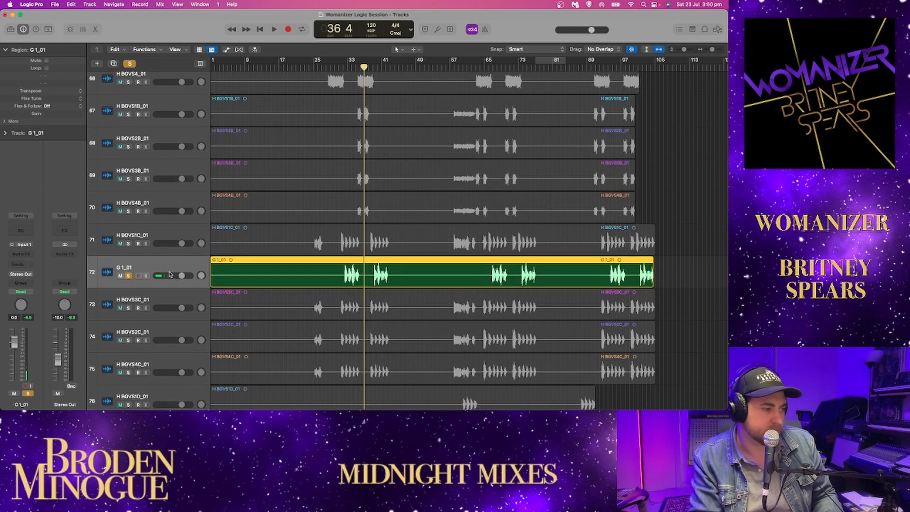
drag(174, 237, 174, 239)
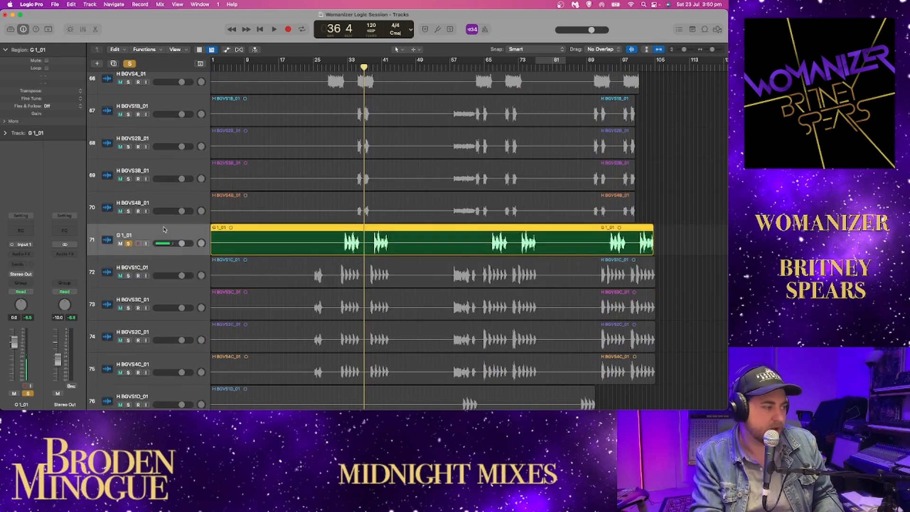
scroll(164, 228, up, 8)
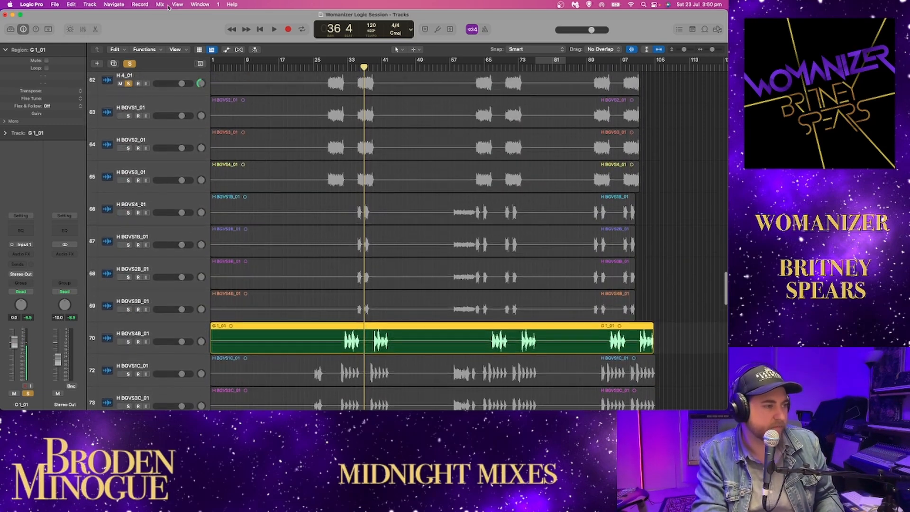
drag(168, 7, 149, 149)
scroll(156, 163, up, 3)
scroll(156, 164, up, 5)
drag(161, 356, 190, 228)
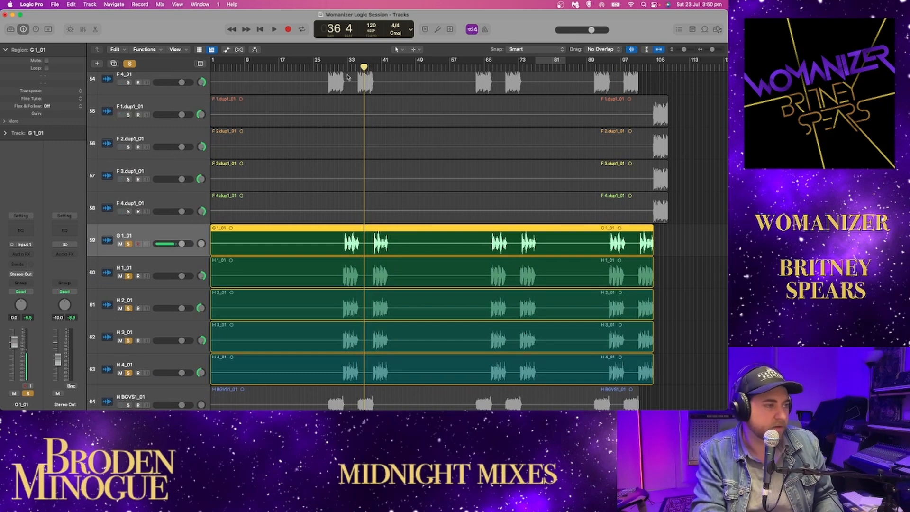
Clear all active solos and solo the background stack H BGVS1_01 through H BGVS4_01.
scroll(265, 272, down, 3)
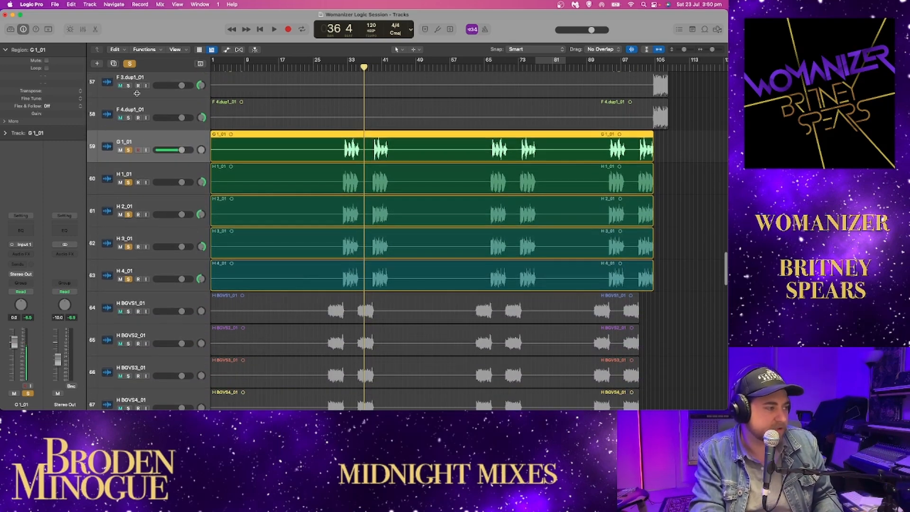
click(133, 63)
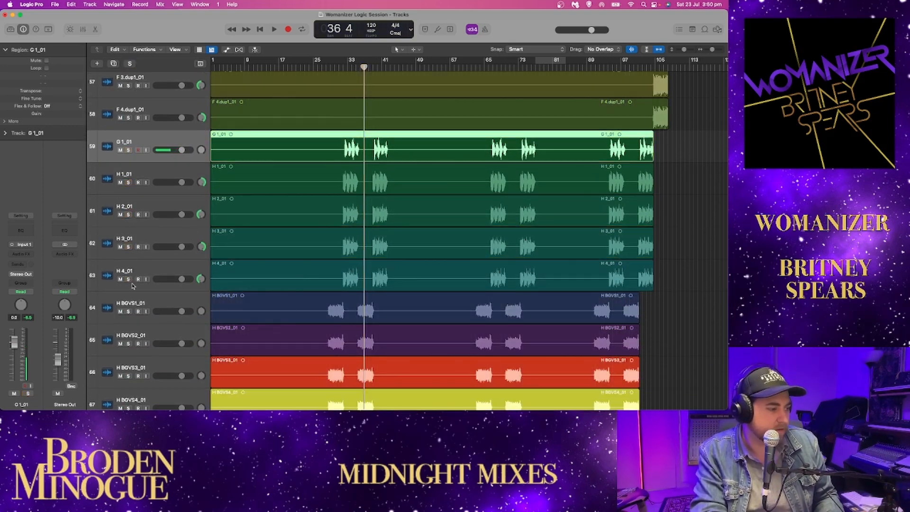
scroll(133, 285, down, 1)
drag(129, 294, 134, 380)
scroll(192, 331, down, 2)
scroll(192, 331, down, 2)
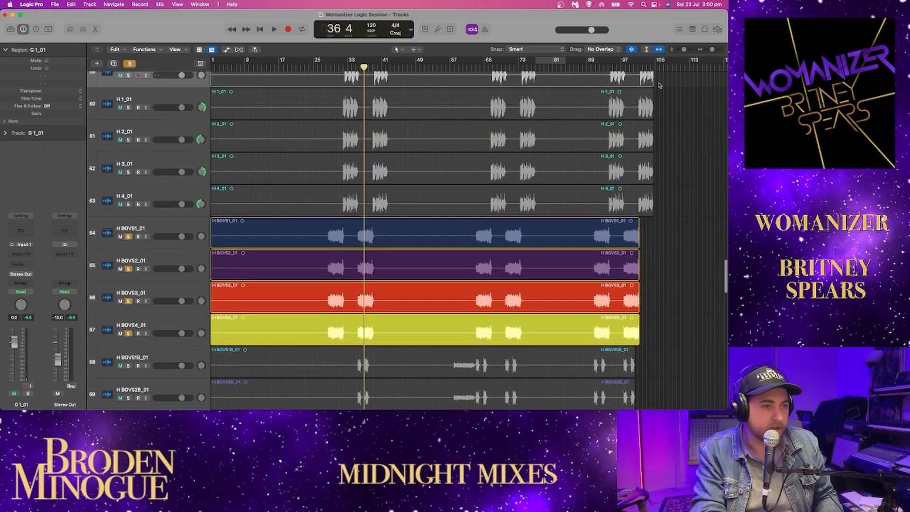
Pan H BGVS1_01 and H BGVS3_01 hard left, and H BGVS2_01 and H BGVS4_01 hard right.
drag(684, 48, 686, 49)
scroll(445, 189, down, 10)
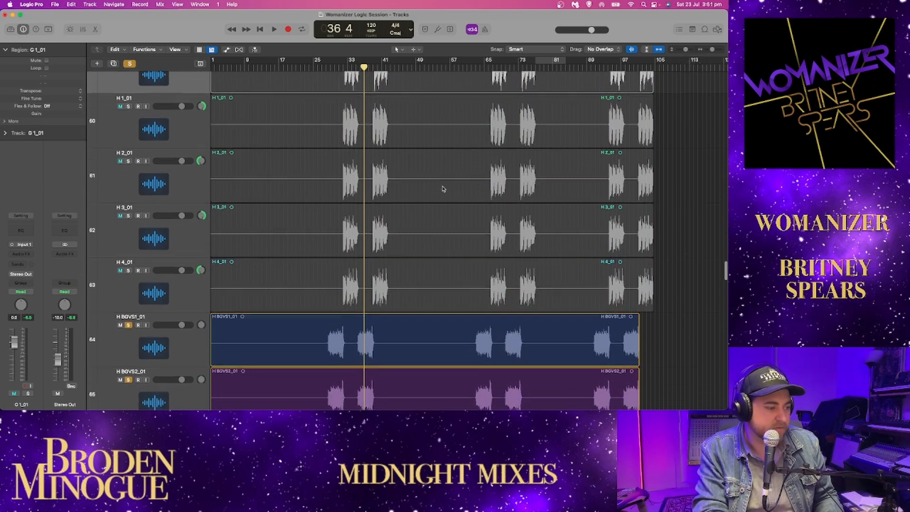
scroll(392, 223, down, 6)
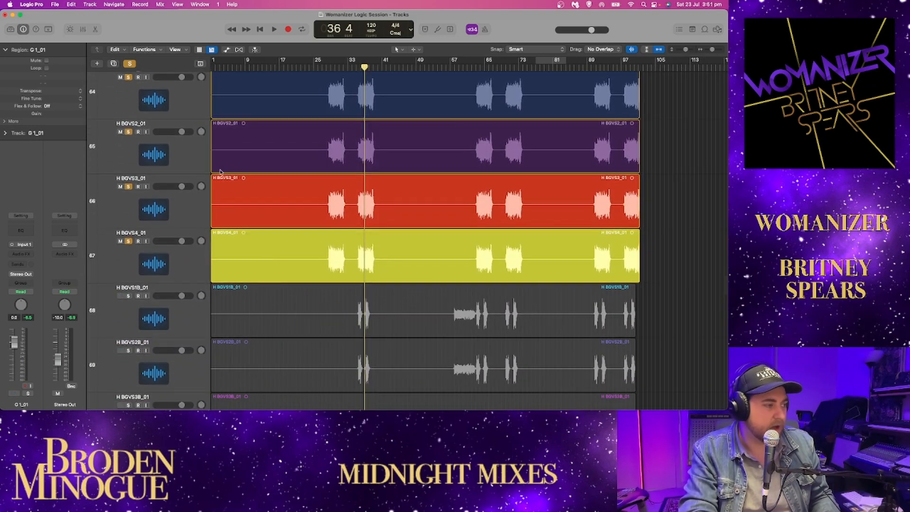
drag(201, 78, 201, 97)
drag(203, 129, 202, 112)
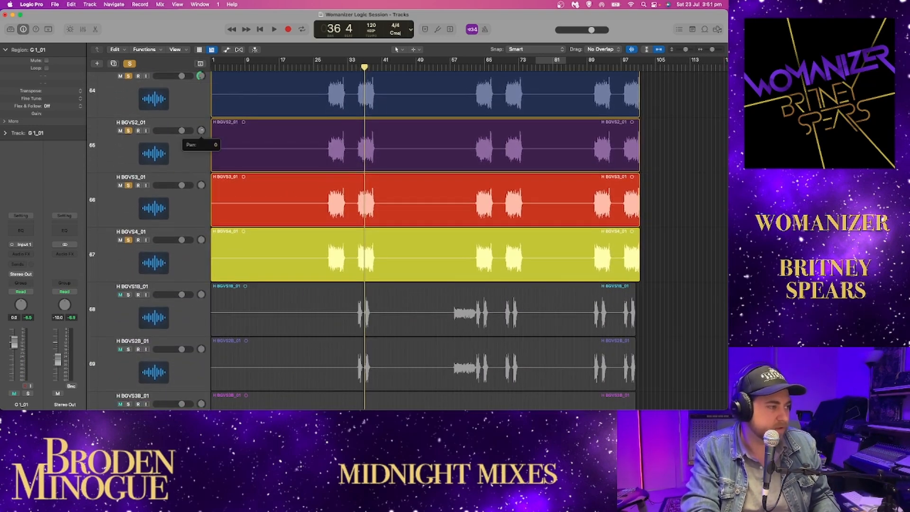
drag(201, 183, 201, 200)
drag(203, 246, 203, 232)
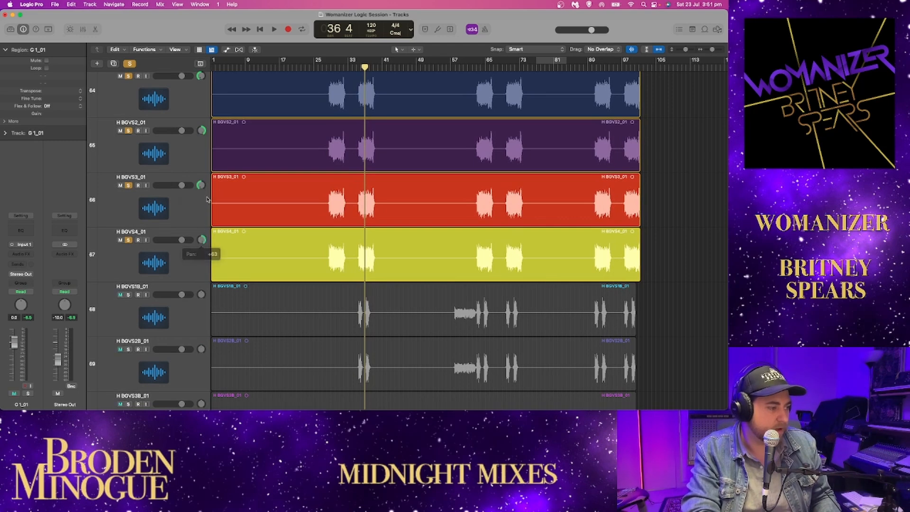
Play the soloed H BGVS stack from bar 28, stop, and replay it from the same bar.
click(327, 68)
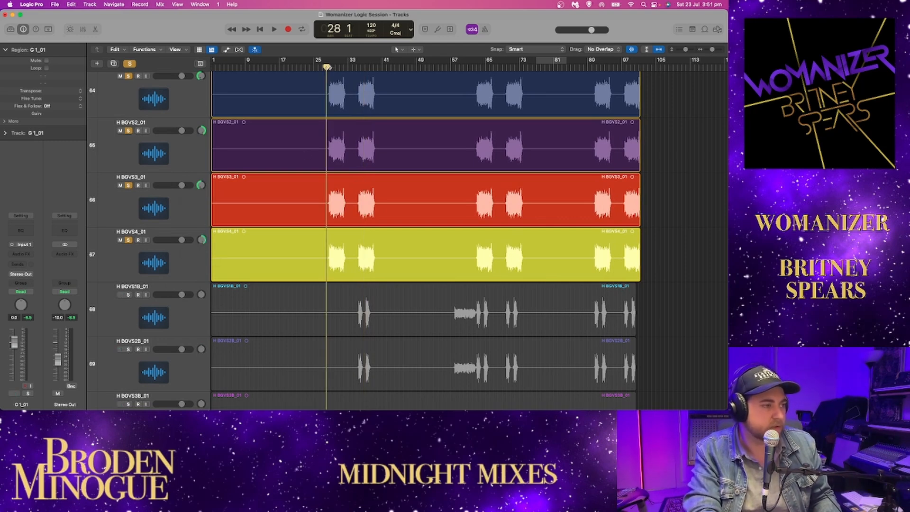
key(space)
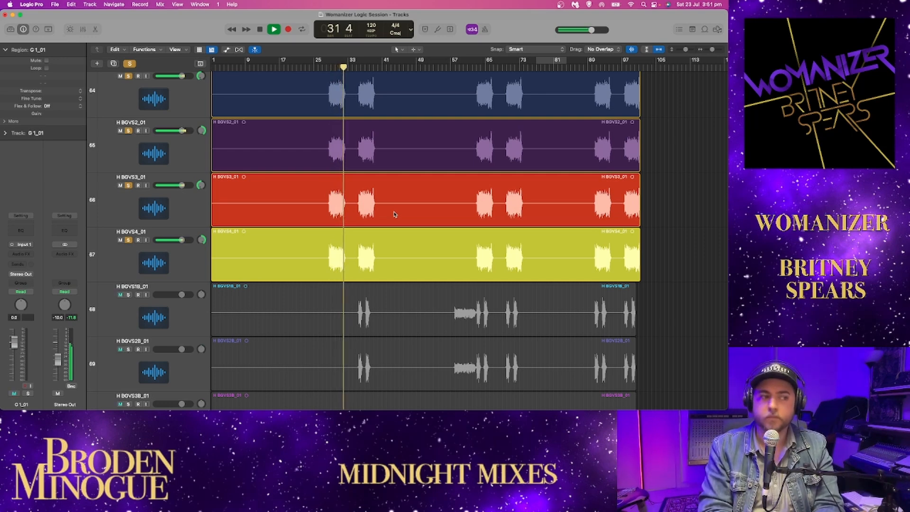
key(space)
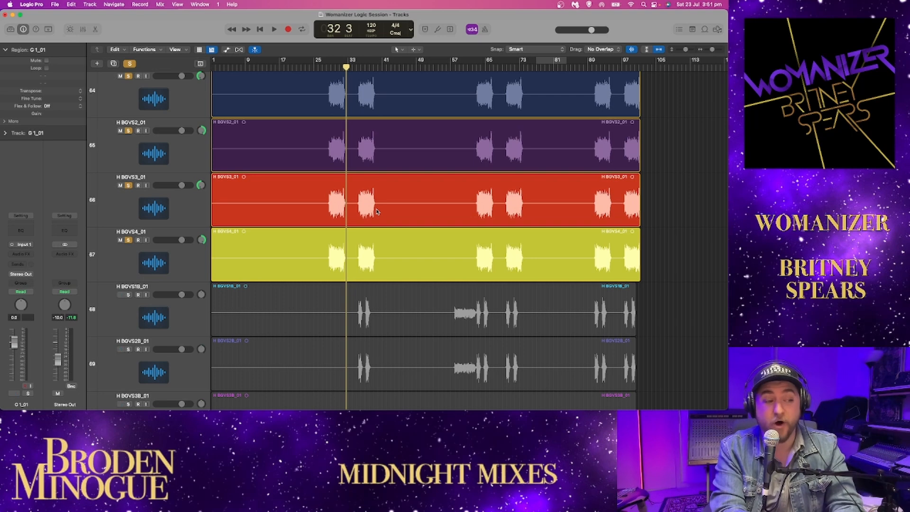
click(327, 68)
key(space)
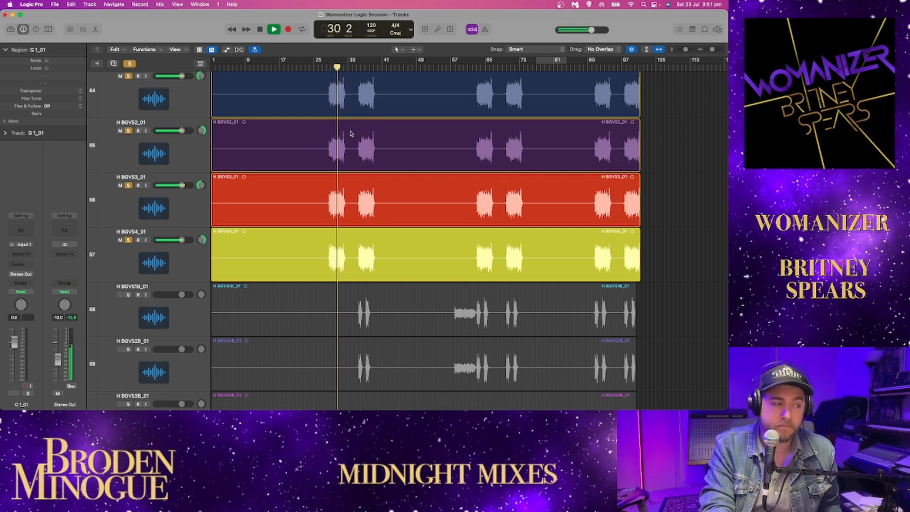
Add F 1_01 through F 4_01 to the solo, play them with the H BGVS stack from bar 28, and stop playback.
scroll(351, 133, up, 1)
scroll(350, 134, up, 1)
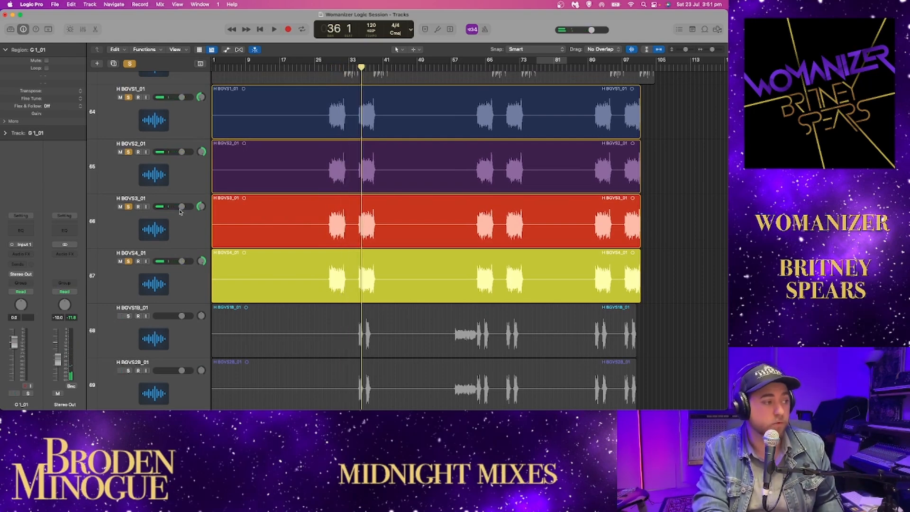
scroll(180, 211, up, 10)
scroll(189, 212, up, 8)
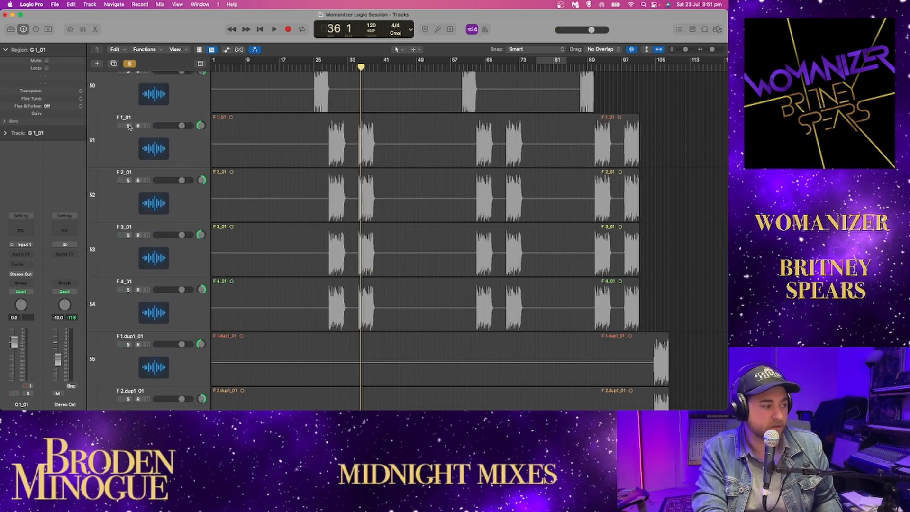
drag(128, 126, 118, 307)
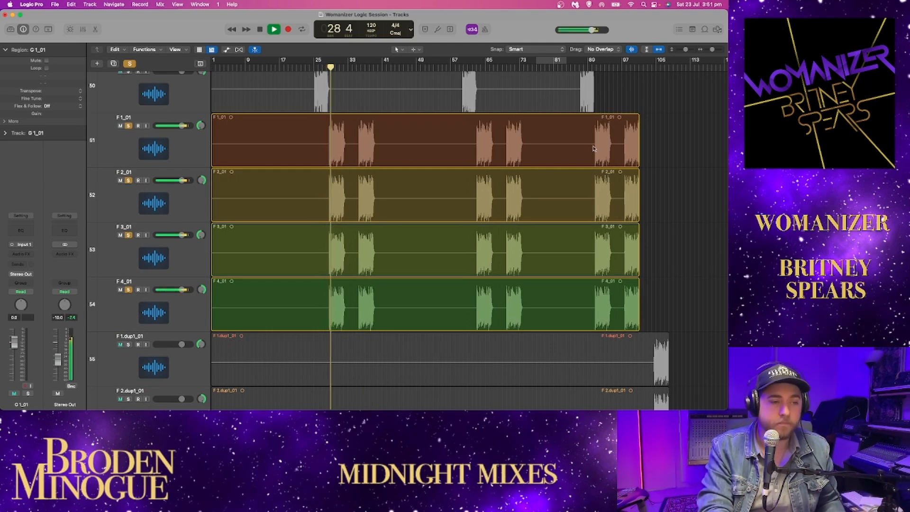
drag(685, 49, 681, 51)
scroll(567, 179, down, 7)
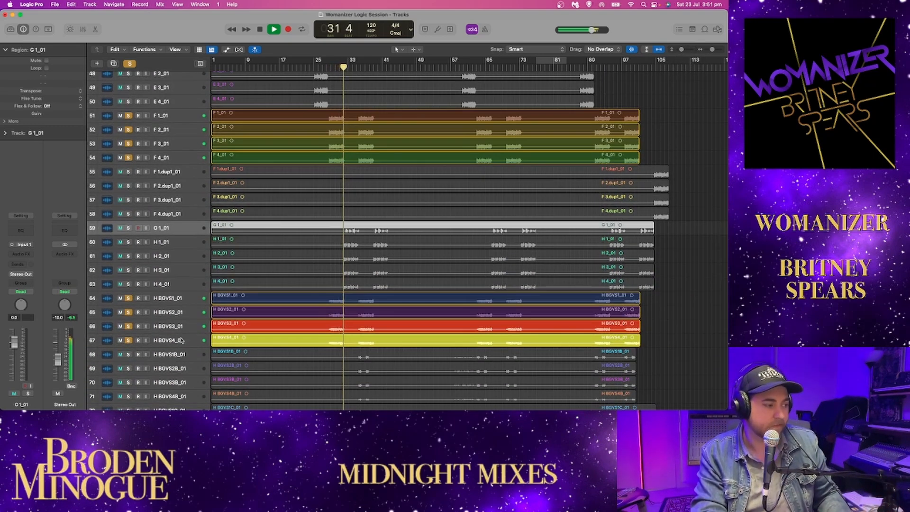
key(space)
Move H BGVS1_01 through H BGVS4_01 directly below F 4_01, and play the combined soloed stack from bar 28.
click(185, 341)
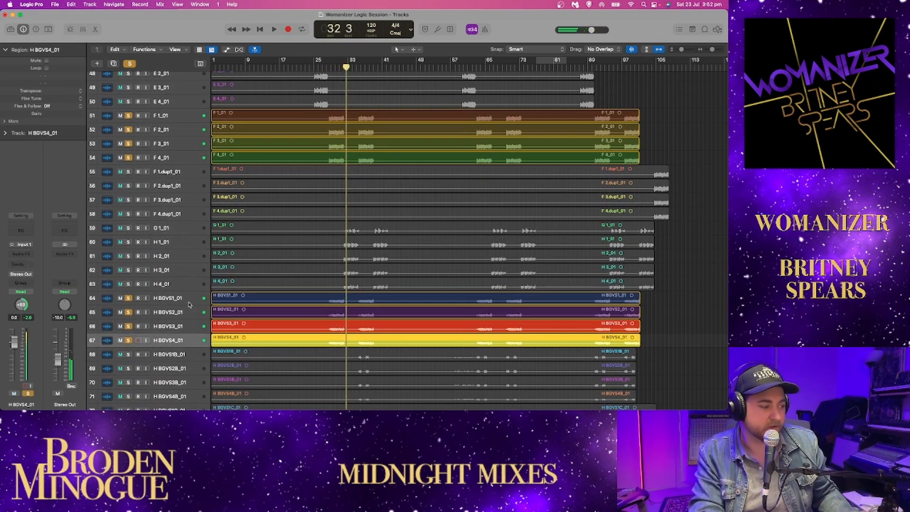
shift+click(189, 299)
drag(189, 299, 191, 176)
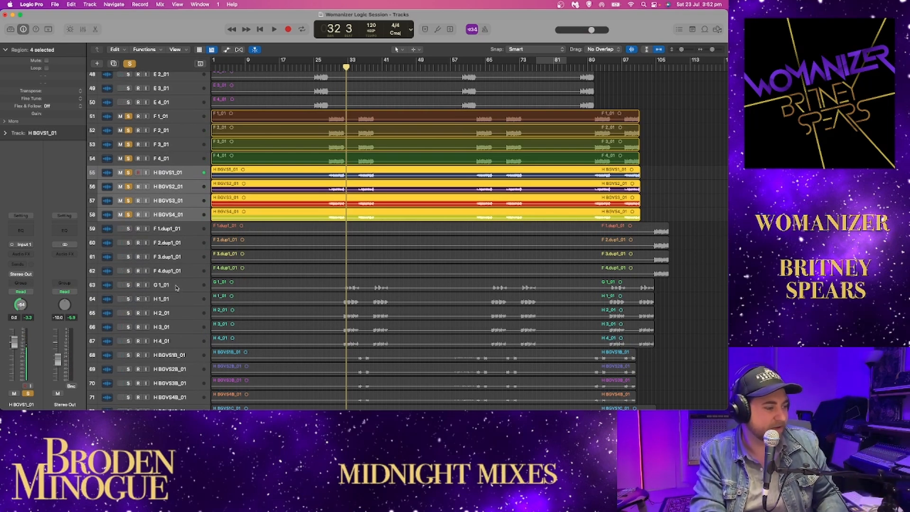
click(329, 66)
key(space)
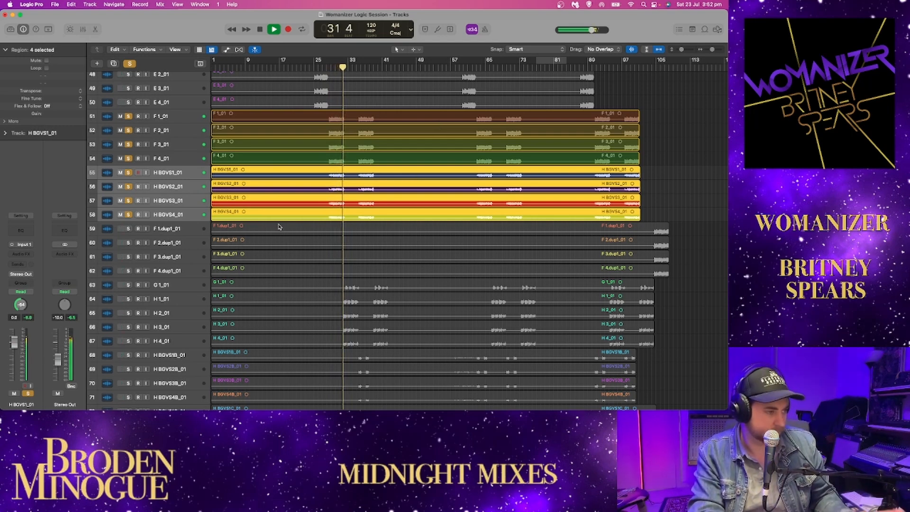
key(space)
Replace the current solos with H BGVS1B_01 through H BGVS4B_01, and play them from just before their first phrase.
scroll(156, 263, down, 3)
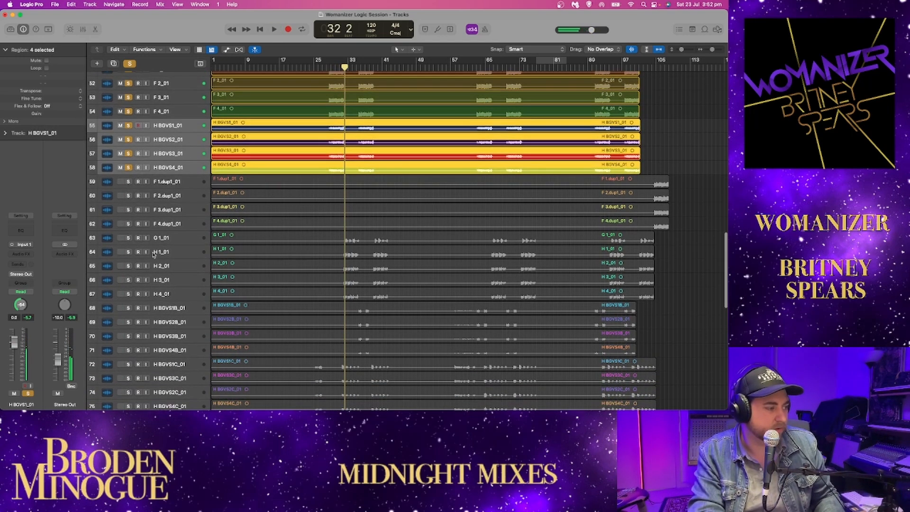
scroll(146, 243, down, 6)
click(128, 199)
drag(129, 213, 128, 254)
click(130, 64)
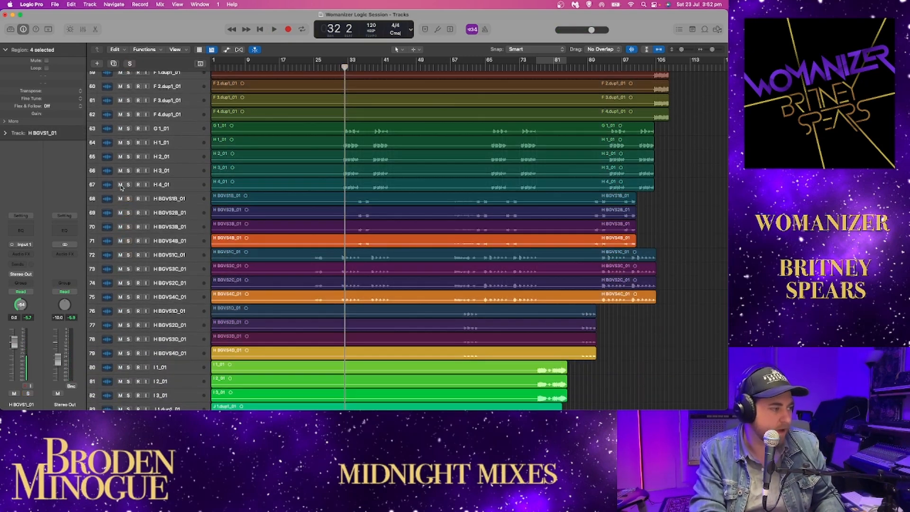
drag(128, 204, 129, 255)
click(129, 255)
click(357, 61)
key(space)
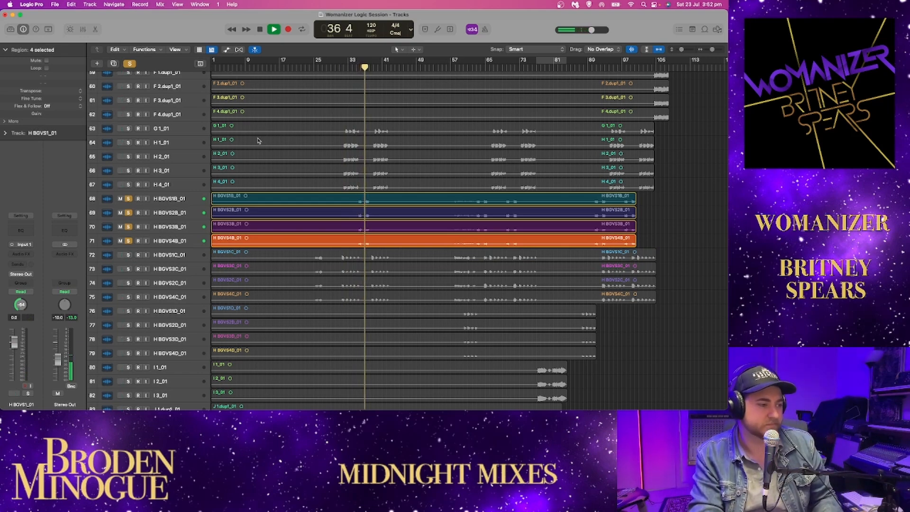
scroll(258, 141, up, 8)
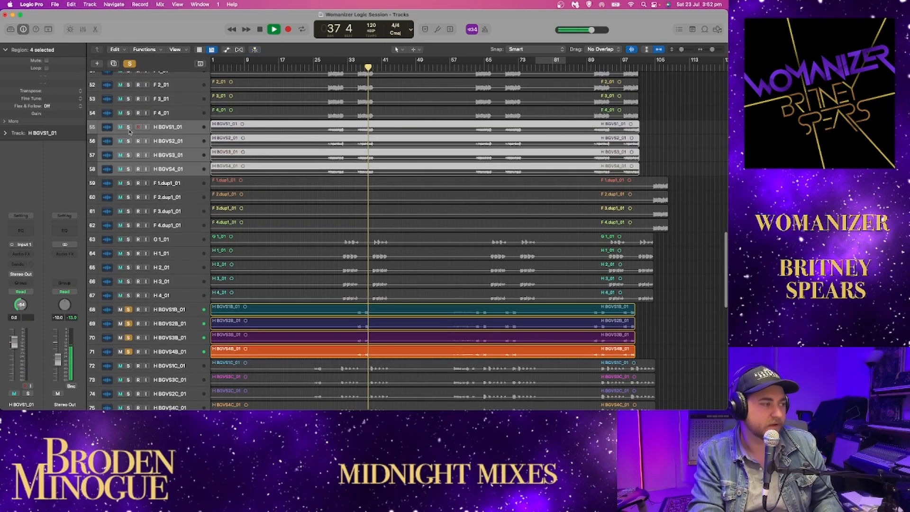
key(space)
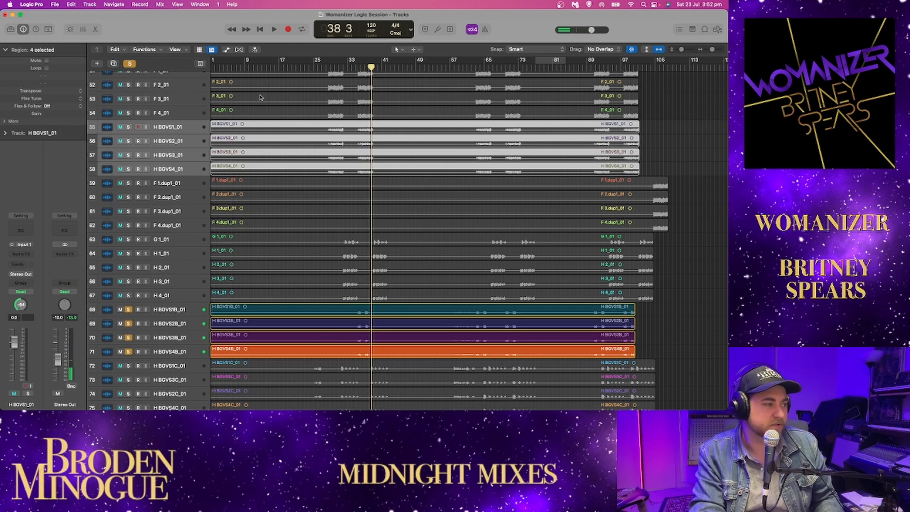
Play from bar 34 with H BGVS1_01 through H BGVS4_01 and F 1_01 through F 4_01 added to the H BGVS B solo.
click(354, 63)
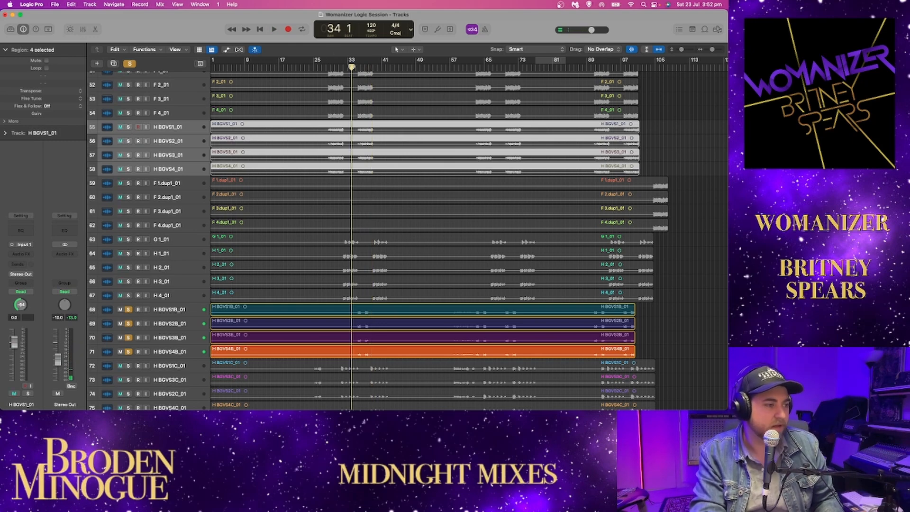
click(127, 127)
key(space)
scroll(129, 124, down, 1)
scroll(128, 122, up, 4)
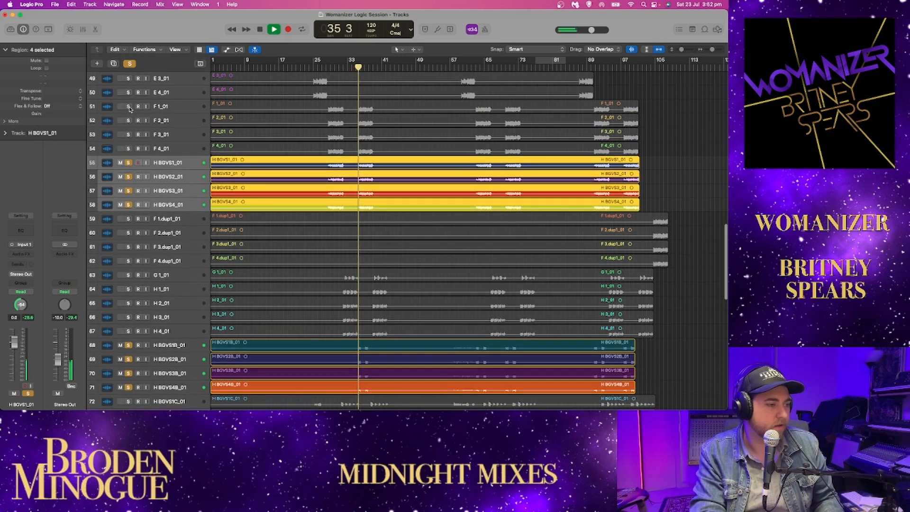
drag(129, 109, 129, 148)
scroll(154, 118, down, 1)
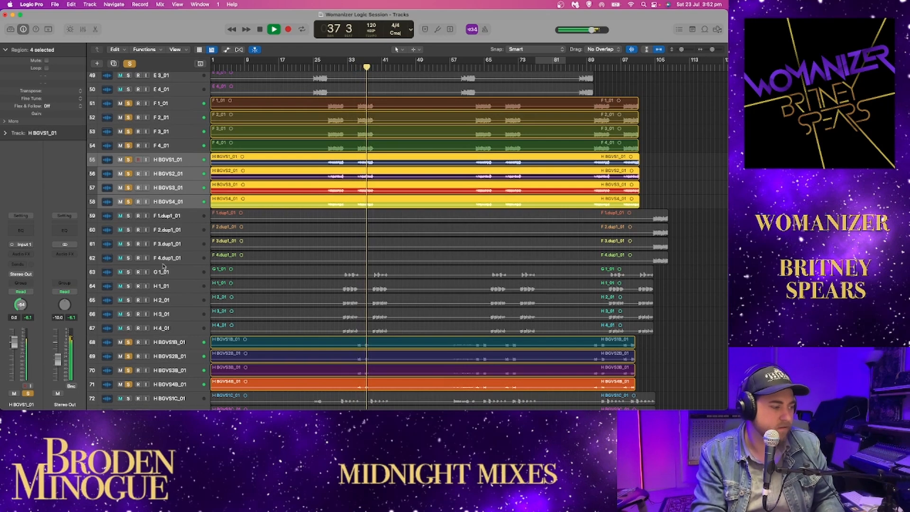
Move H BGVS1B_01 through H BGVS4B_01 directly below H BGVS4_01, and stop playback.
click(191, 378)
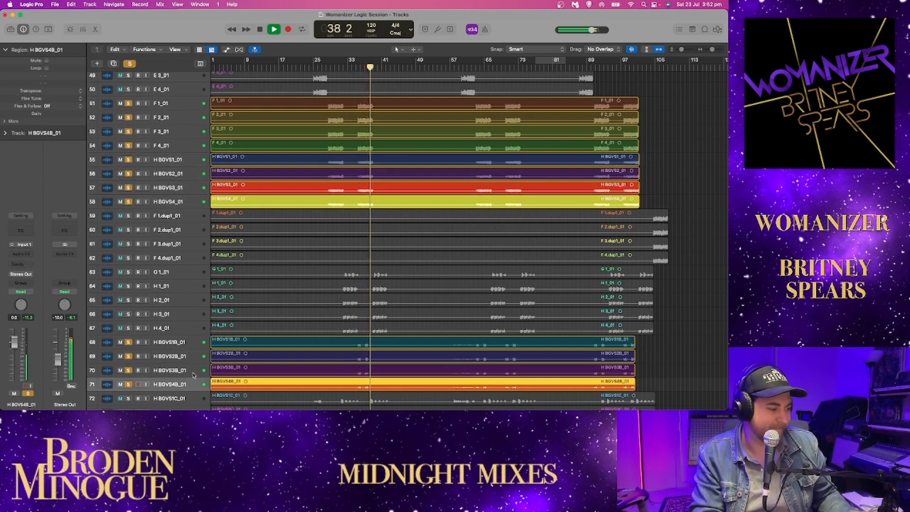
shift+click(191, 340)
drag(191, 341, 201, 212)
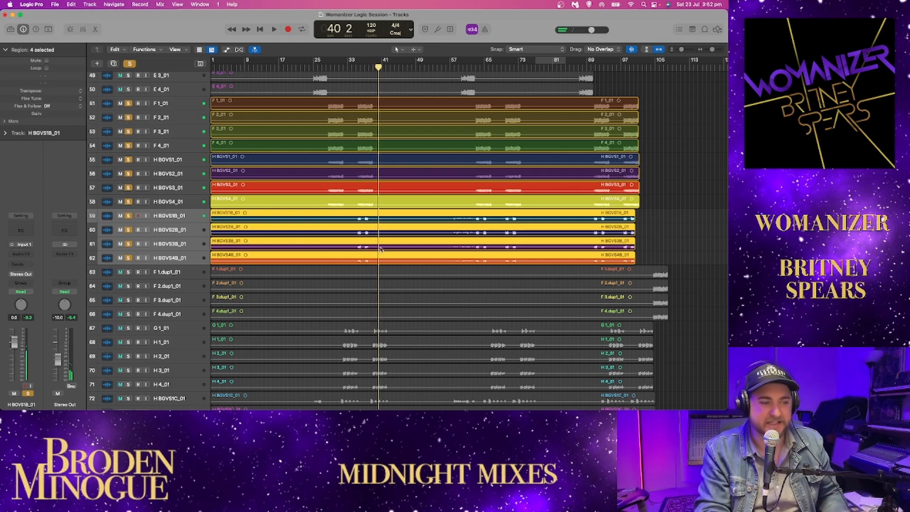
scroll(389, 268, down, 15)
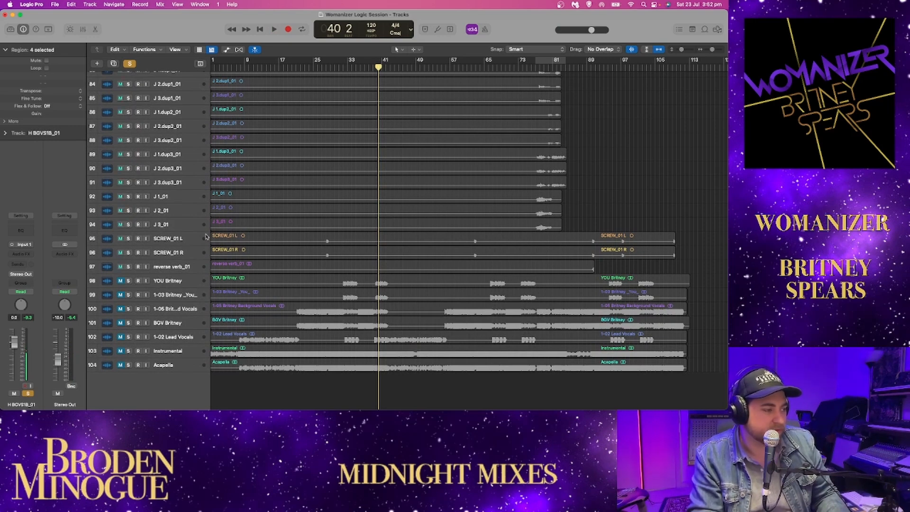
Replace the current solos with H BGVS1C_01 through H BGVS4C_01, and play them from around their first phrase.
scroll(187, 243, up, 15)
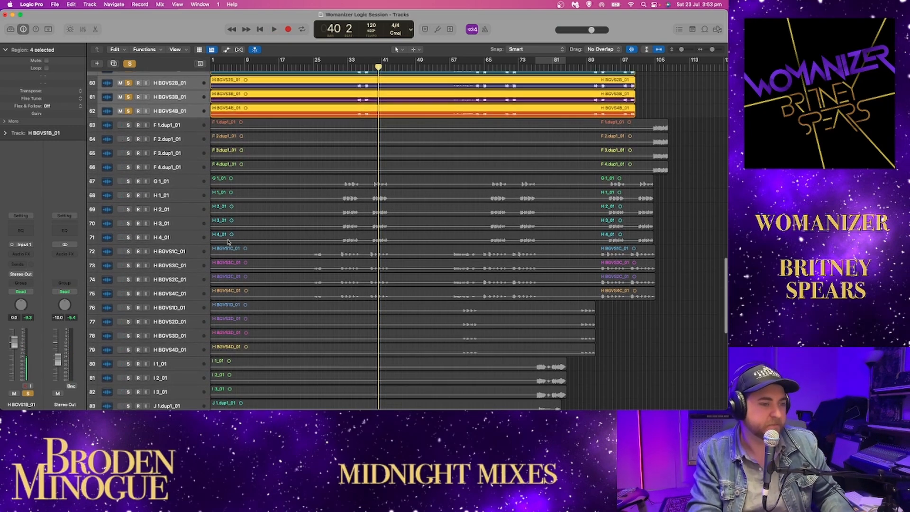
click(129, 64)
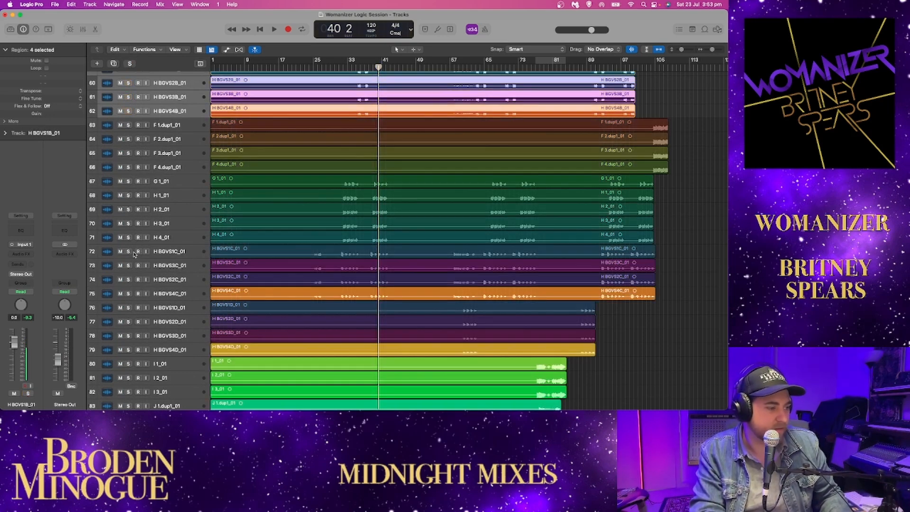
drag(129, 252, 126, 303)
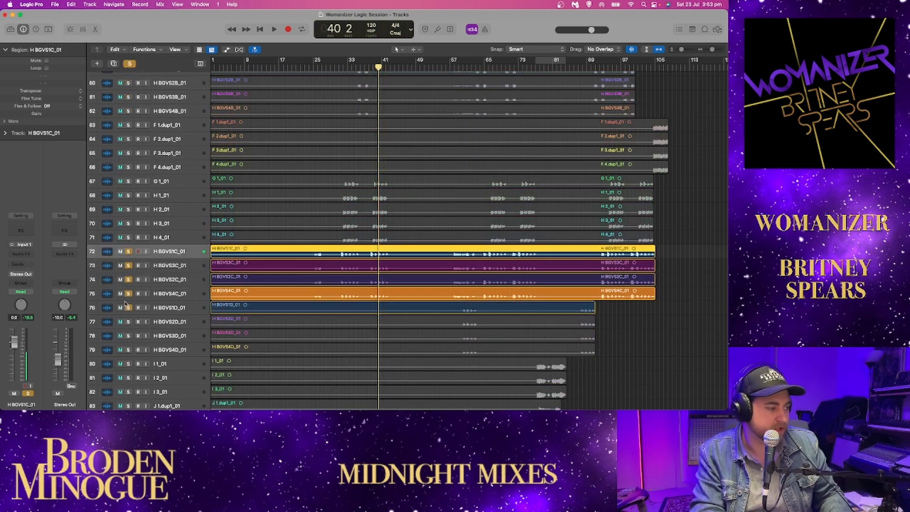
click(128, 307)
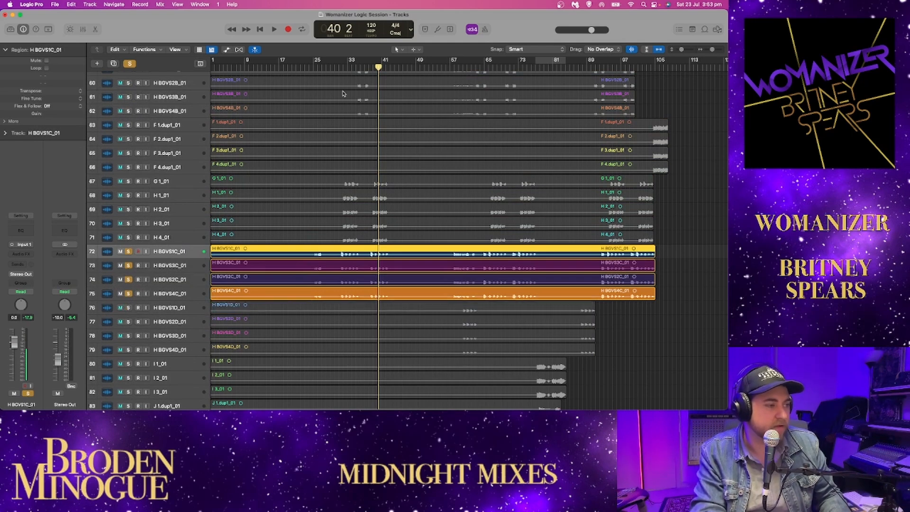
scroll(335, 62, left, 1)
click(323, 74)
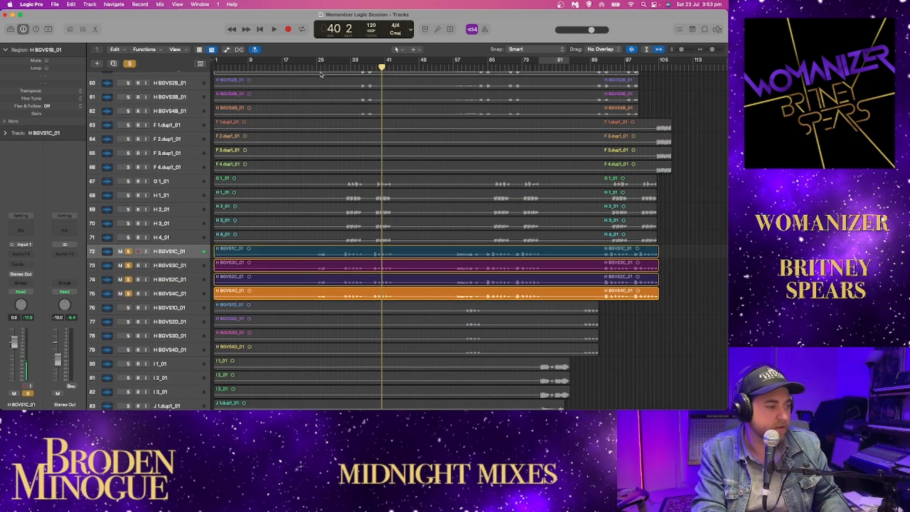
key(space)
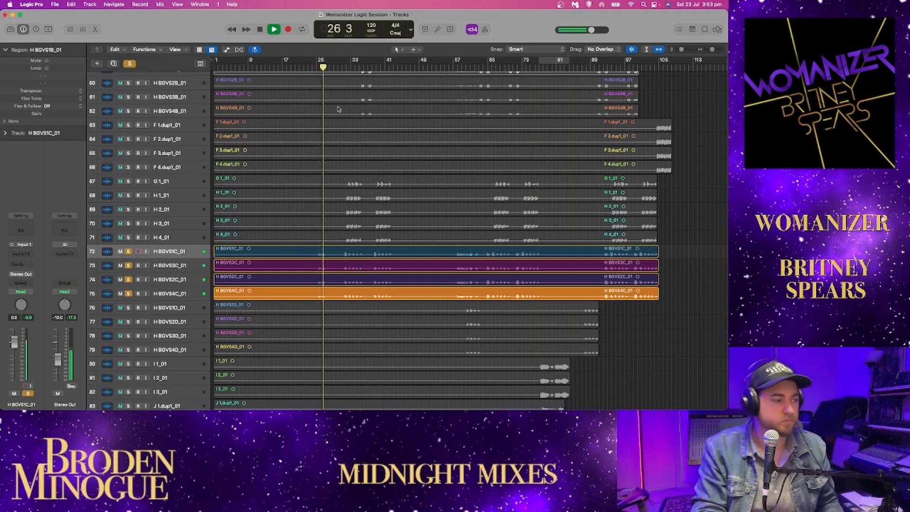
Add E 1_01 through E 4_01 and F 1_01 to the H BGVS C solo, and play from bar 25.
scroll(331, 131, up, 1)
scroll(330, 131, up, 8)
key(space)
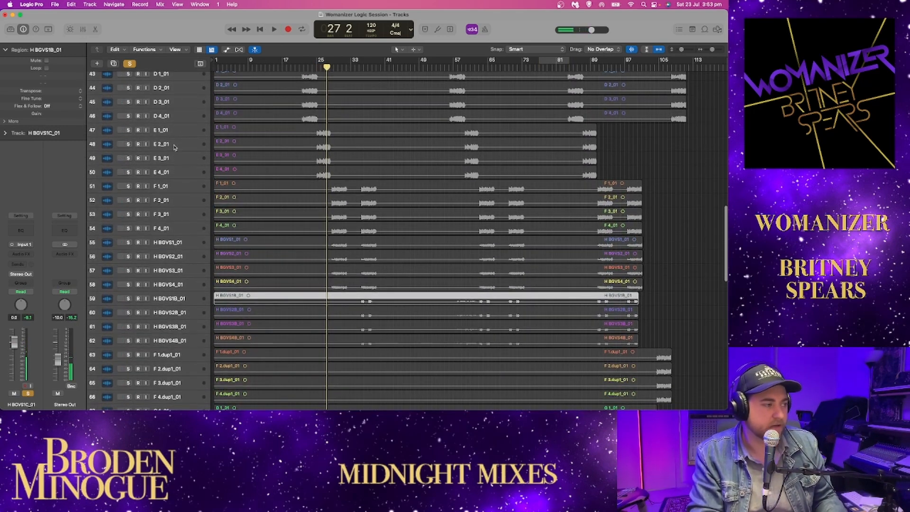
drag(130, 132, 129, 188)
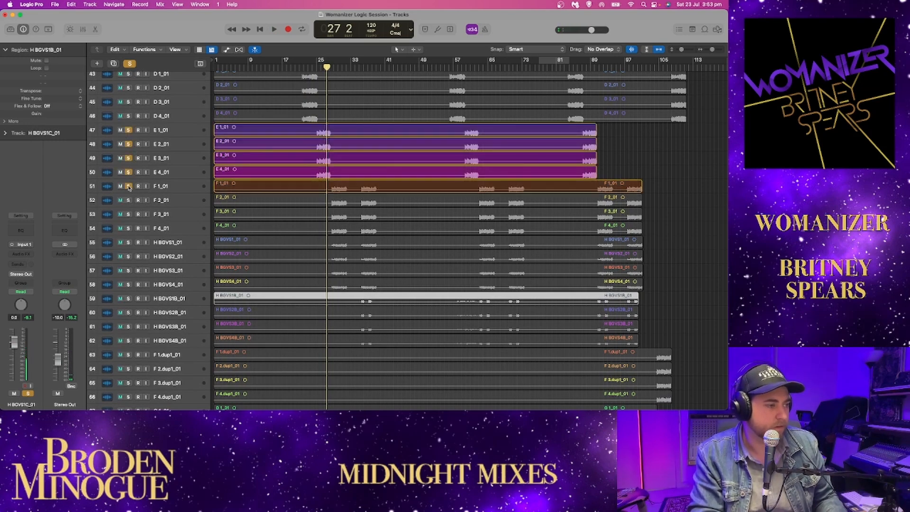
click(316, 70)
key(space)
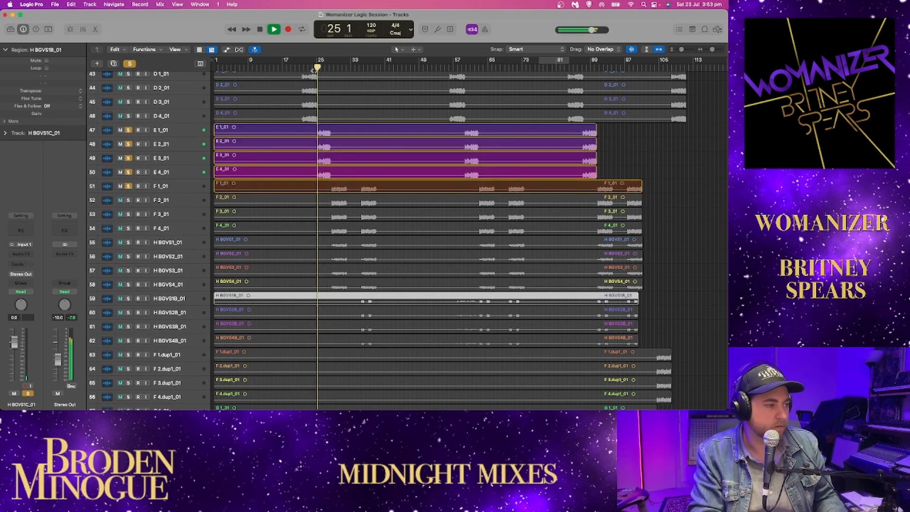
Replay from bar 25, extending the solo during playback with F 2_01 through H 4_01.
scroll(302, 112, down, 6)
scroll(304, 115, up, 4)
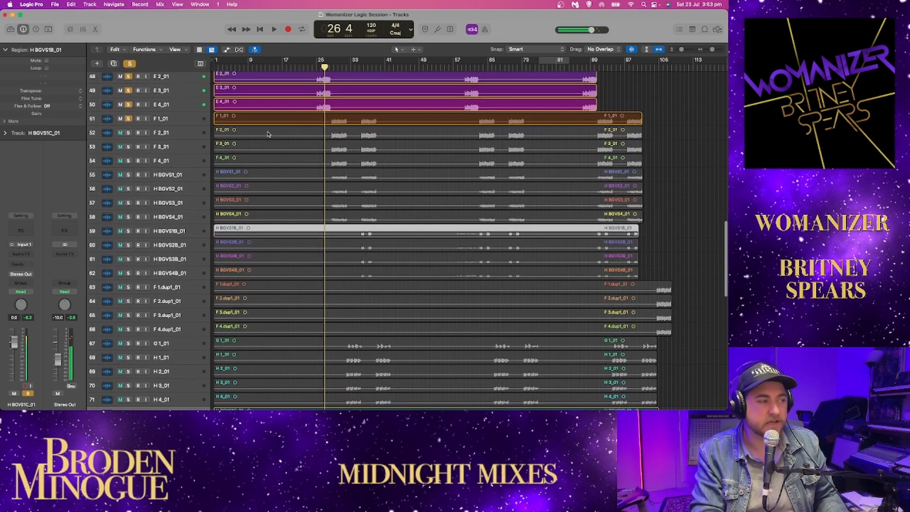
scroll(268, 134, up, 1)
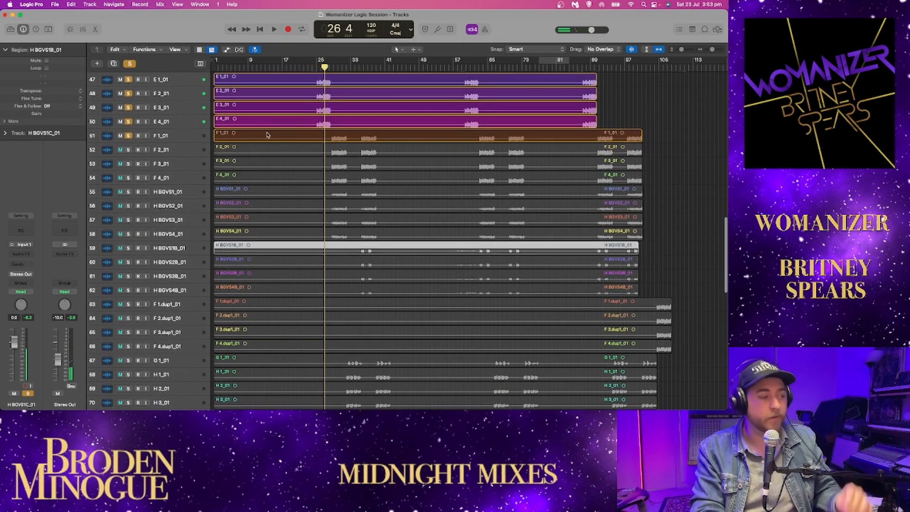
scroll(266, 135, down, 1)
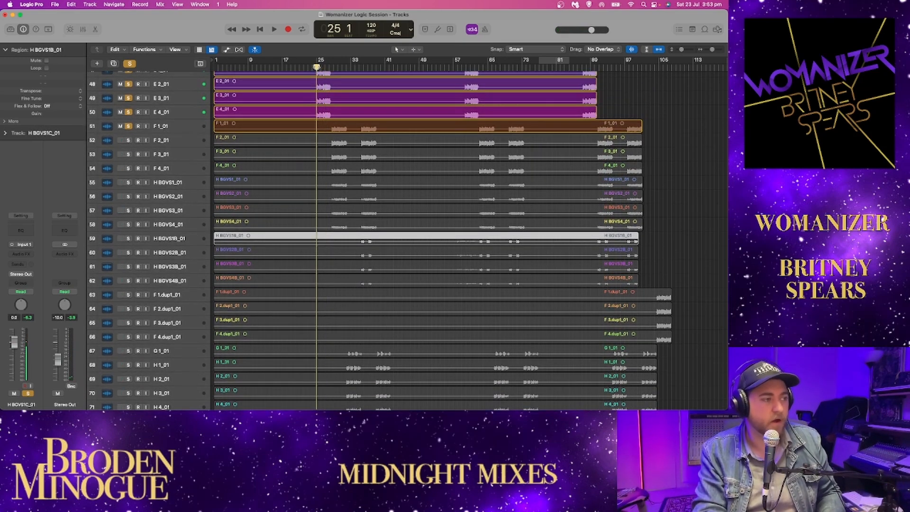
key(space)
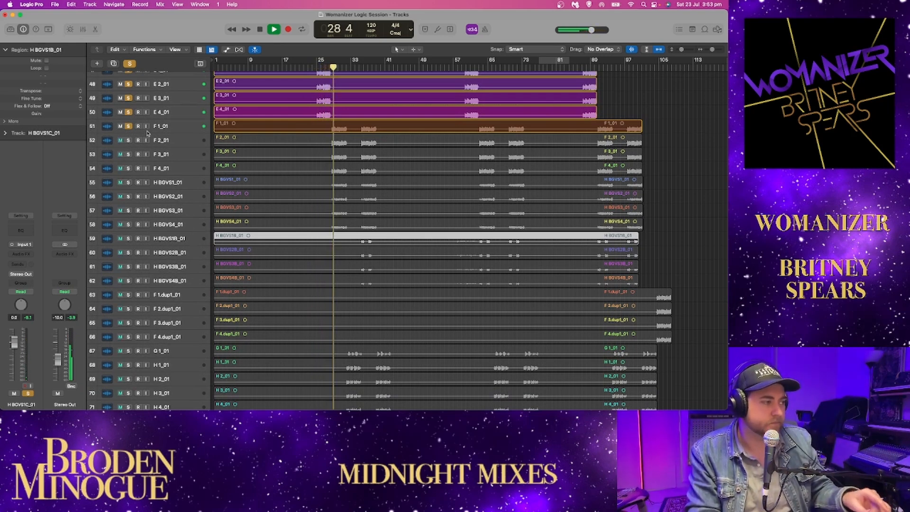
drag(131, 140, 130, 226)
scroll(131, 277, down, 4)
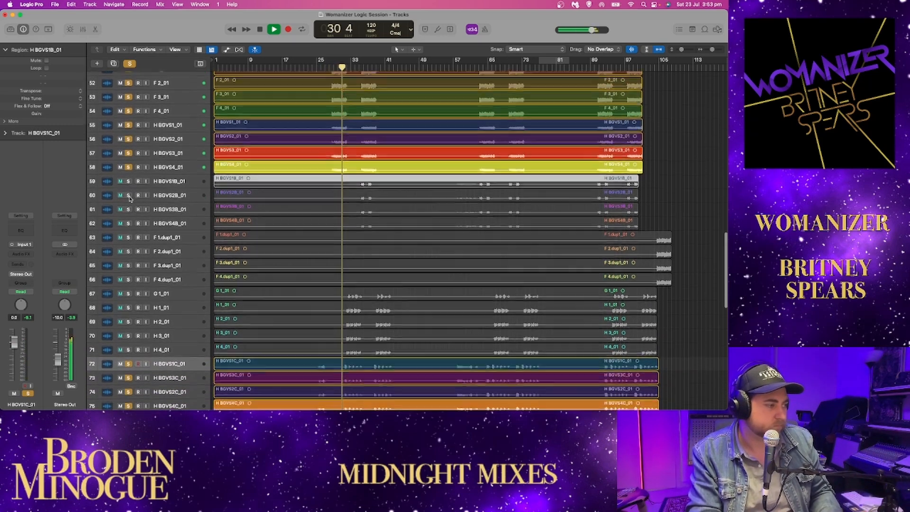
drag(131, 184, 129, 350)
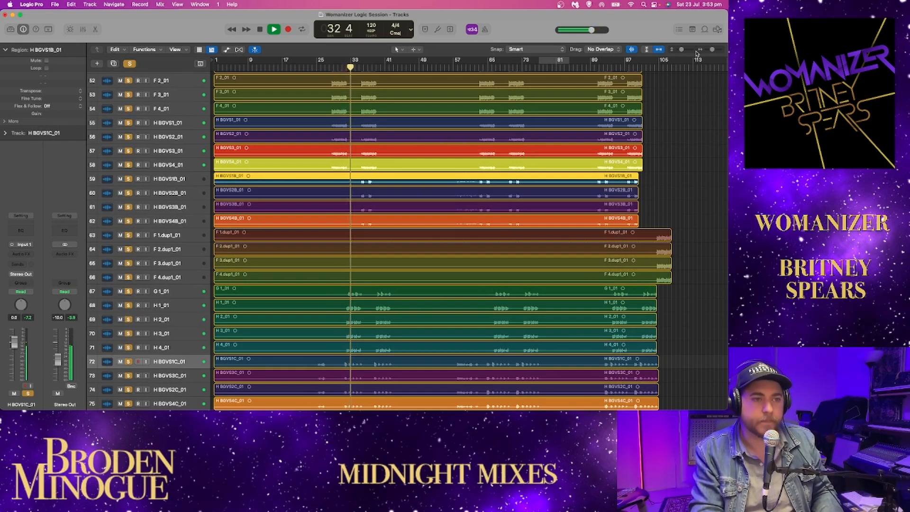
Try extending the solo from H BGVS1D_01 down to J 3.dup3_01, remove those added tracks from it, and stop playback.
drag(683, 51, 681, 50)
scroll(489, 139, up, 6)
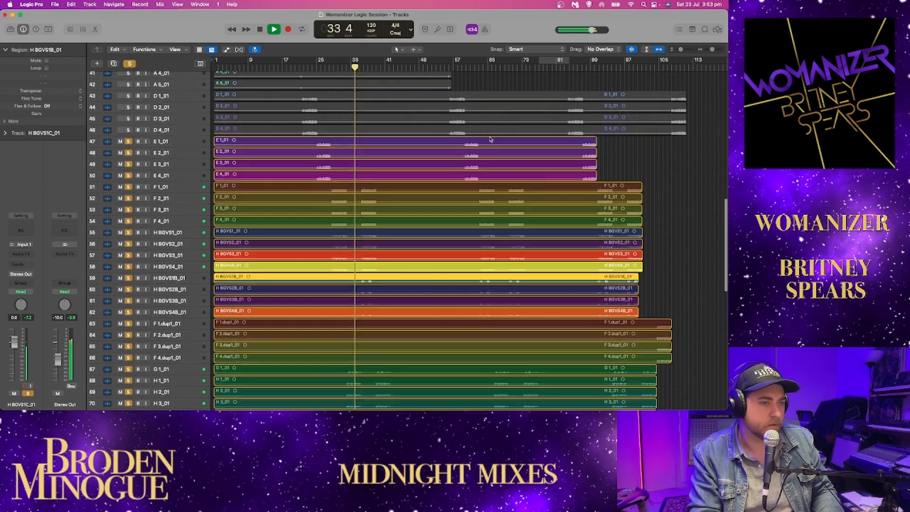
drag(129, 133, 129, 165)
scroll(302, 177, down, 10)
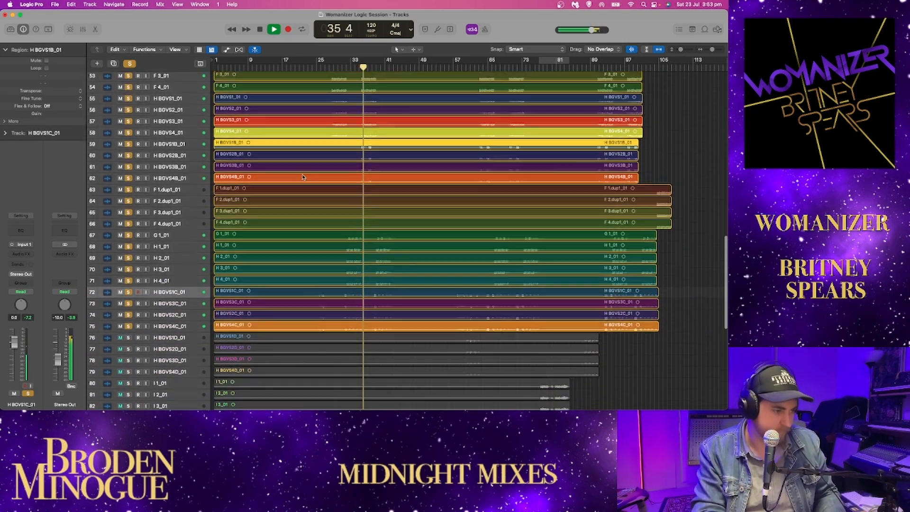
scroll(302, 178, down, 2)
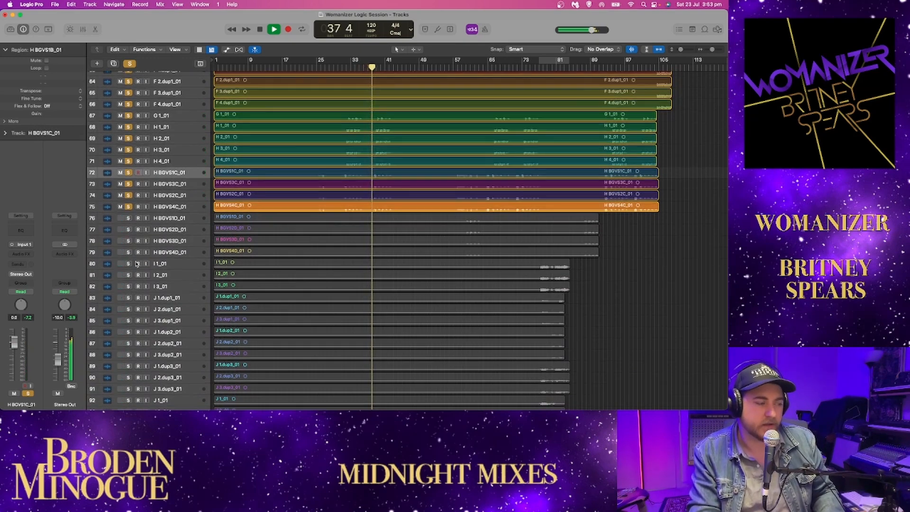
drag(128, 219, 124, 387)
scroll(372, 312, down, 3)
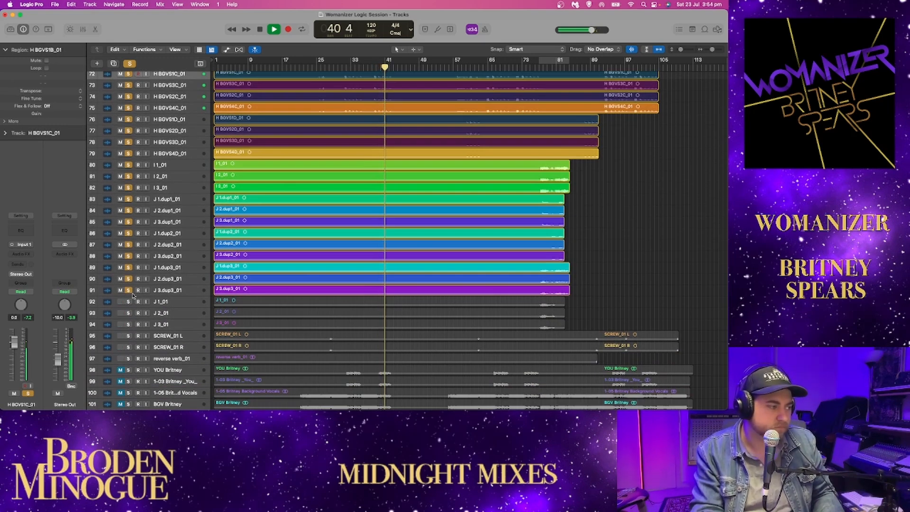
drag(132, 292, 126, 111)
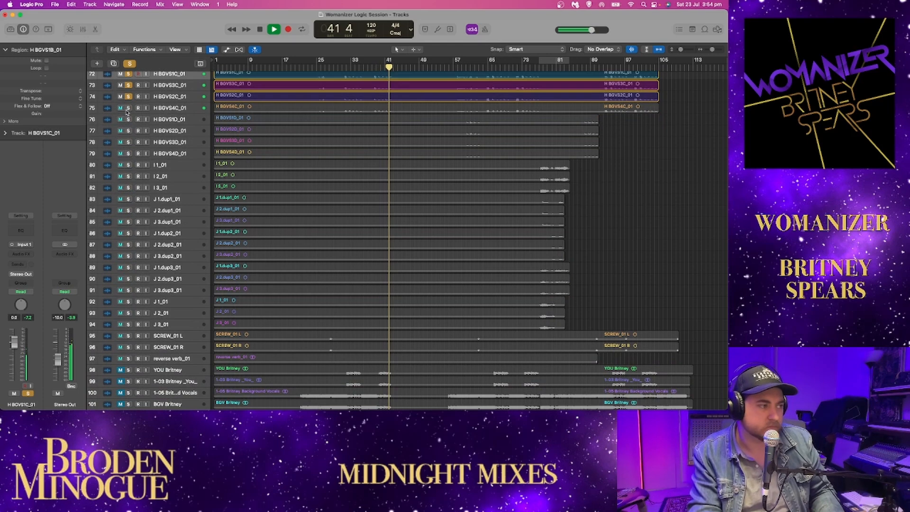
click(127, 112)
key(space)
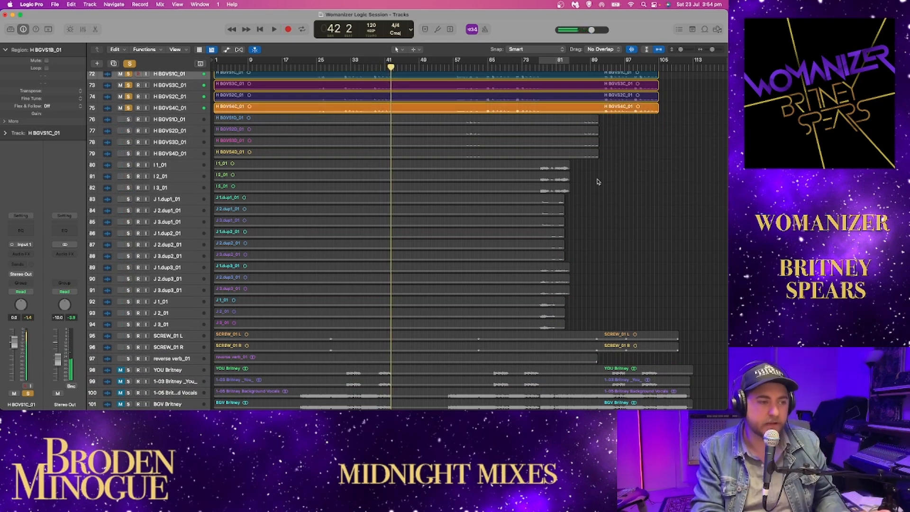
Replace the current solos with H BGVS1D_01 through H BGVS4D_01, and play them from bar 60.
drag(682, 52, 683, 52)
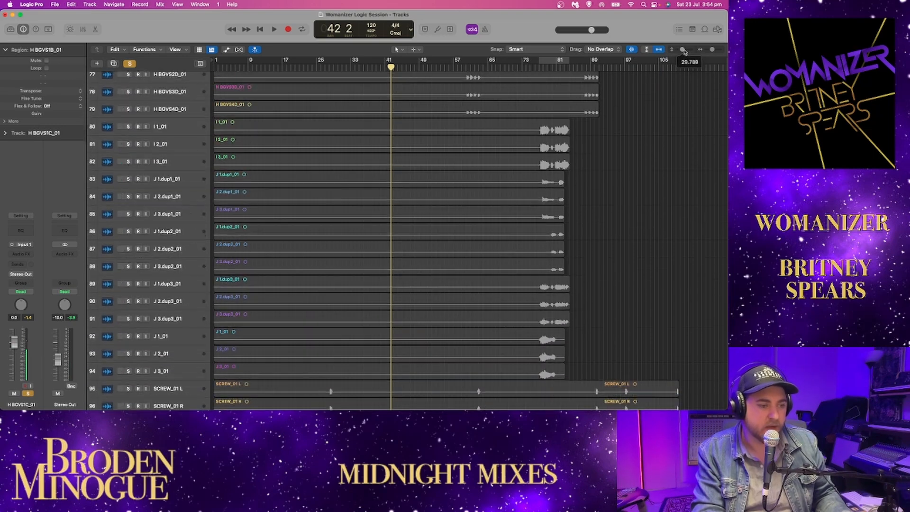
scroll(527, 96, up, 3)
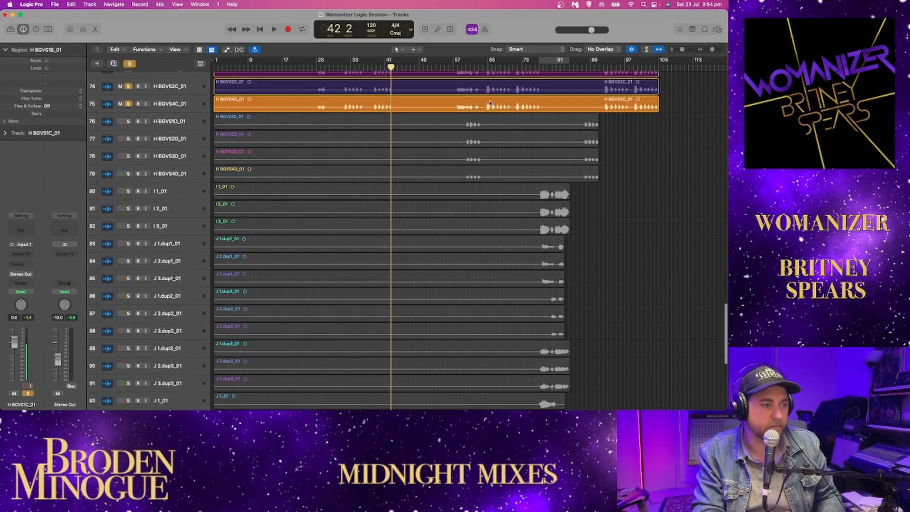
click(129, 63)
drag(128, 122, 132, 175)
click(467, 67)
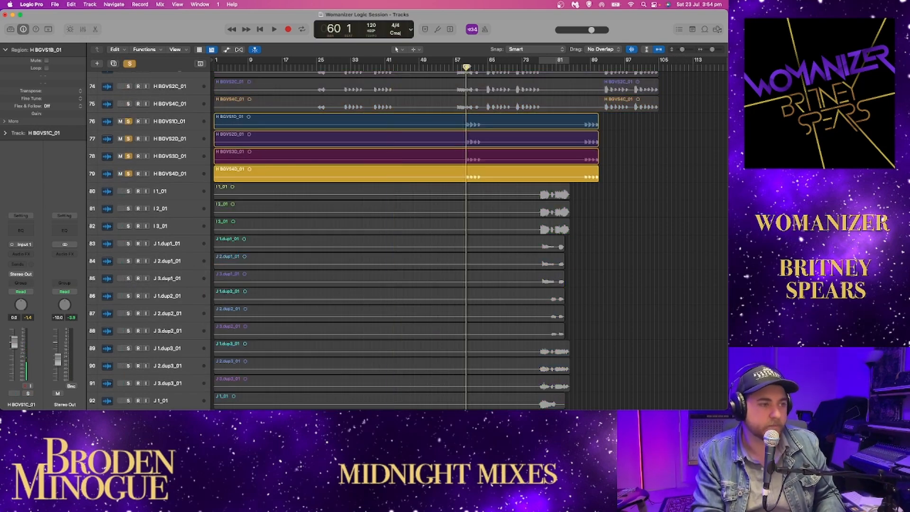
Add H BGVS1C_01 through H BGVS4C_01 to the H BGVS D solo, and play both stacks from just before bar 58.
scroll(338, 152, up, 5)
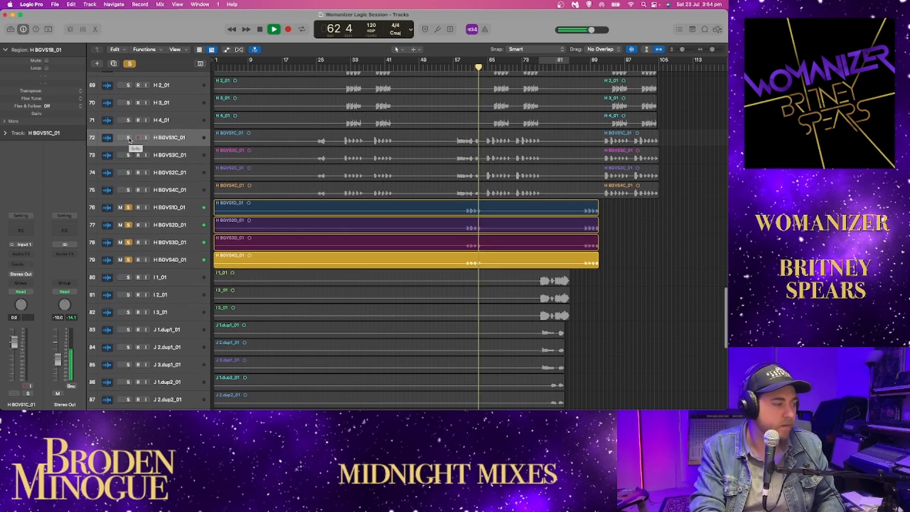
key(space)
drag(129, 137, 129, 191)
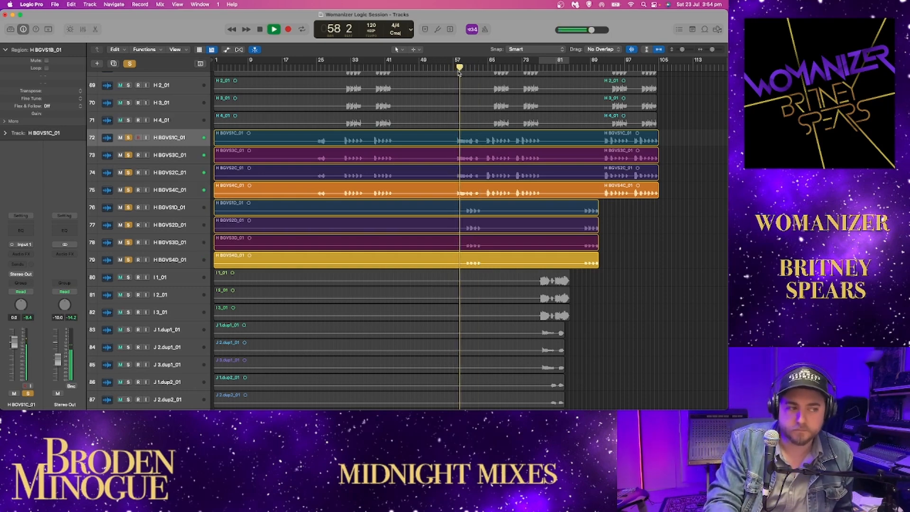
Add H BGVS1B_01 through H BGVS4B_01 and the H BGVS tracks directly above them to the solo during playback, leaving out F 1.dup1_01.
scroll(435, 115, up, 10)
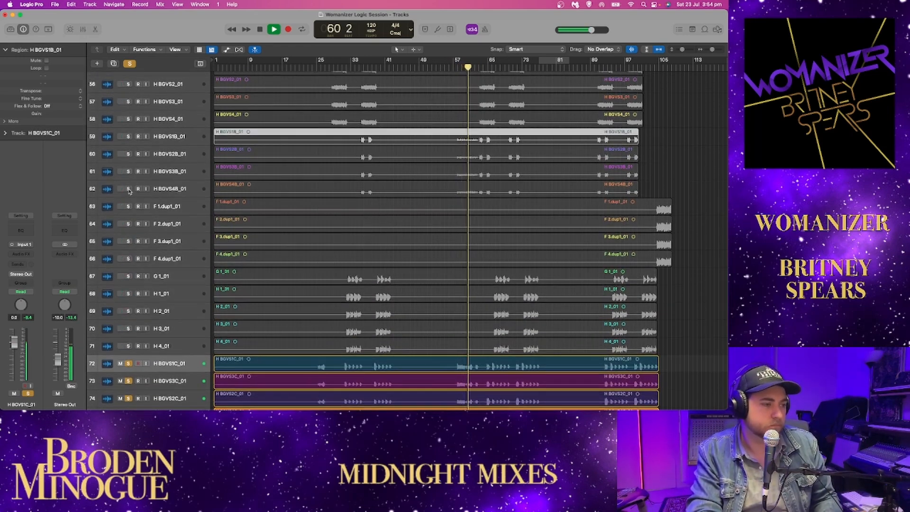
drag(129, 206, 136, 137)
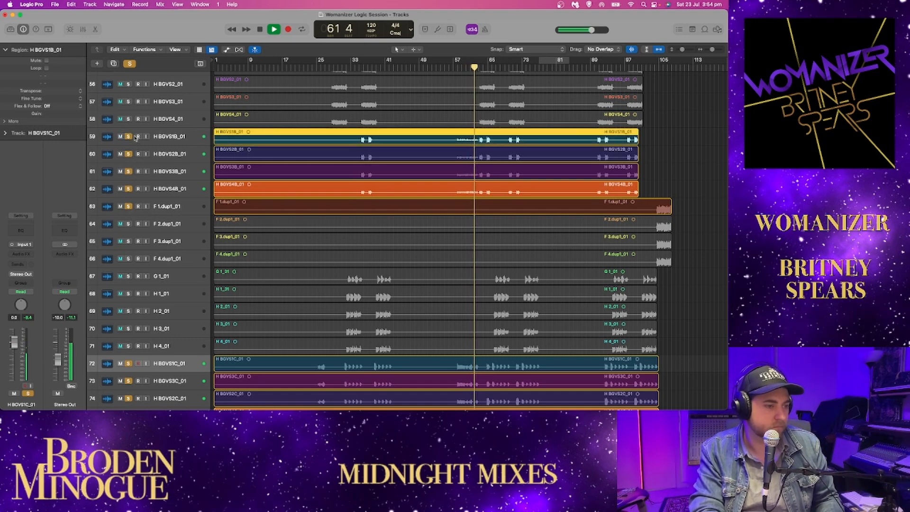
click(129, 208)
scroll(126, 181, up, 2)
drag(129, 115, 129, 163)
scroll(137, 172, down, 10)
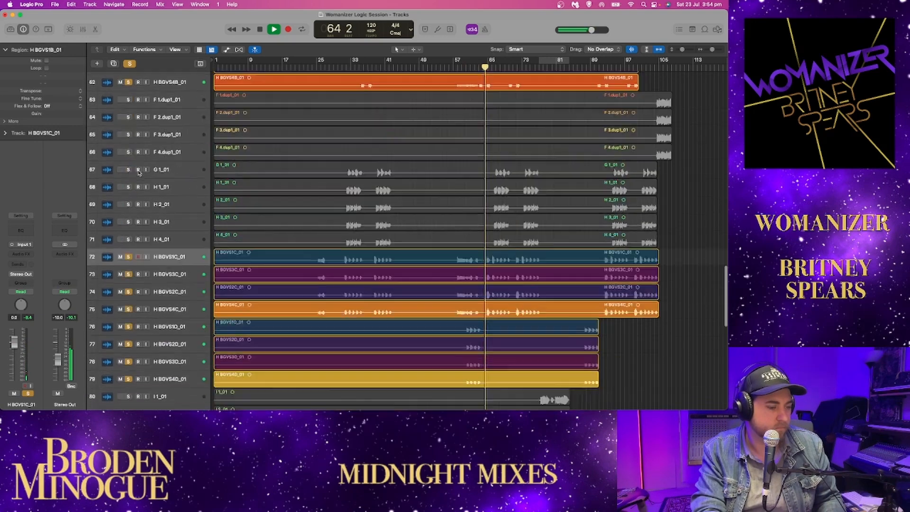
Replace the solos with F 1_01 through H BGVS4B_01 and G 1_01 through H BGVS4C_01, and play the combined stack from bar 65.
click(130, 64)
scroll(368, 111, up, 6)
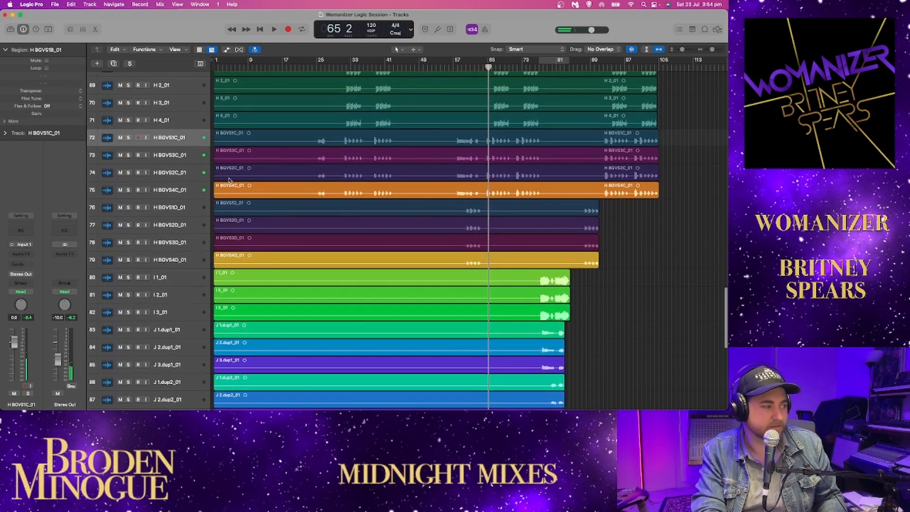
scroll(138, 197, up, 3)
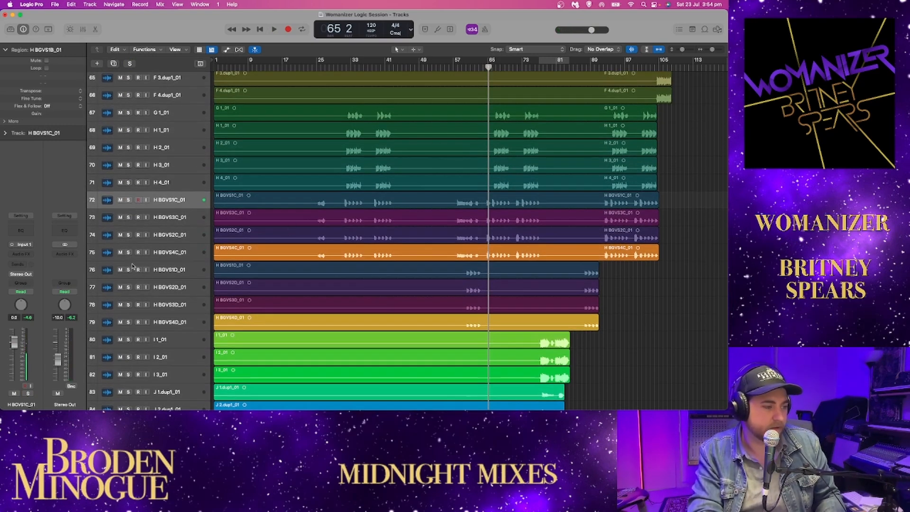
drag(129, 255, 129, 113)
scroll(220, 176, up, 12)
scroll(220, 176, up, 3)
drag(128, 339, 141, 146)
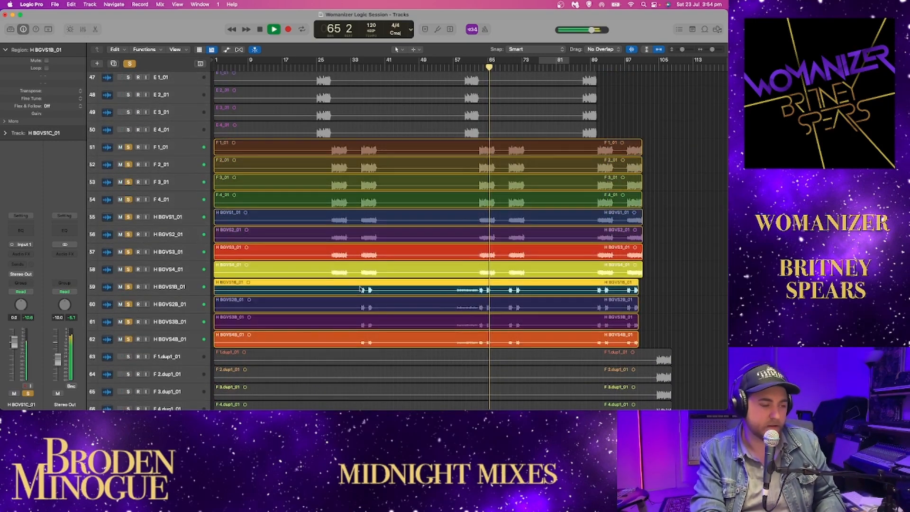
scroll(379, 287, down, 5)
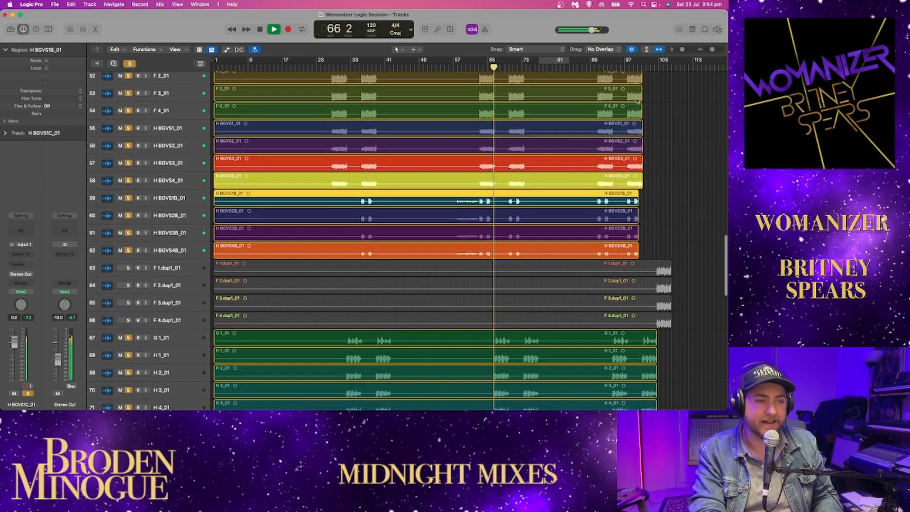
drag(683, 51, 680, 50)
scroll(665, 163, down, 4)
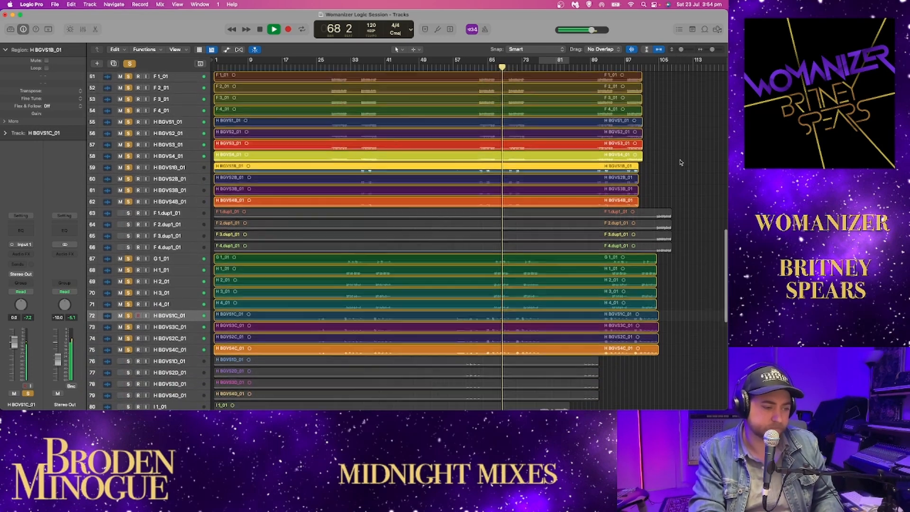
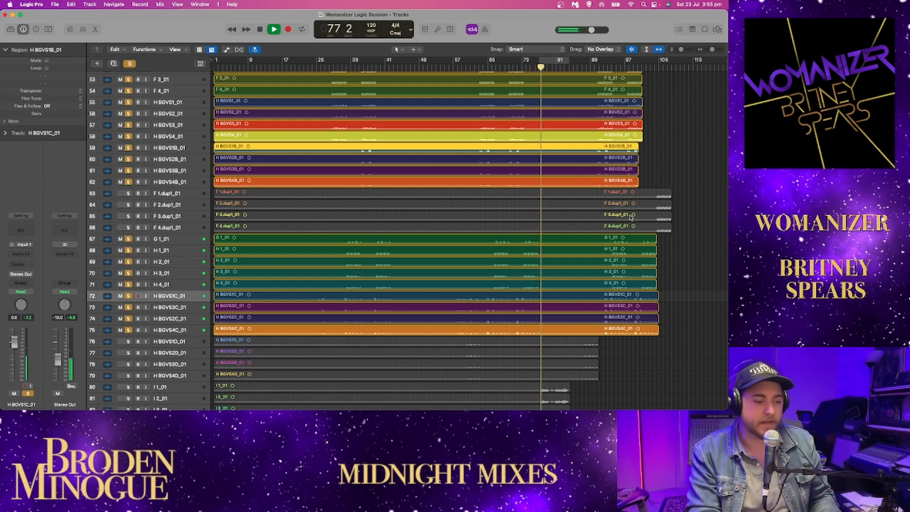
Replace the current solos with I 1_01, I 2_01, I 3_01 and J 1.dup1_01, and play them from bar 77.
scroll(632, 215, down, 5)
key(space)
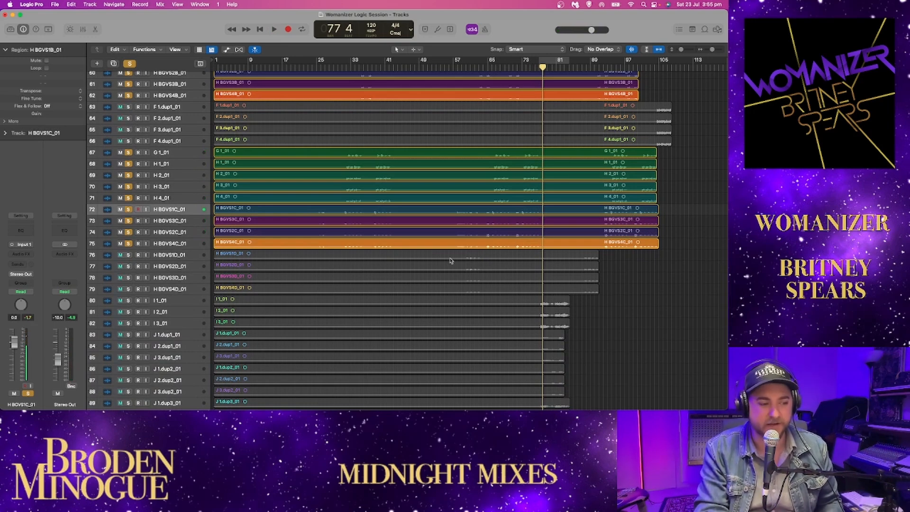
click(129, 63)
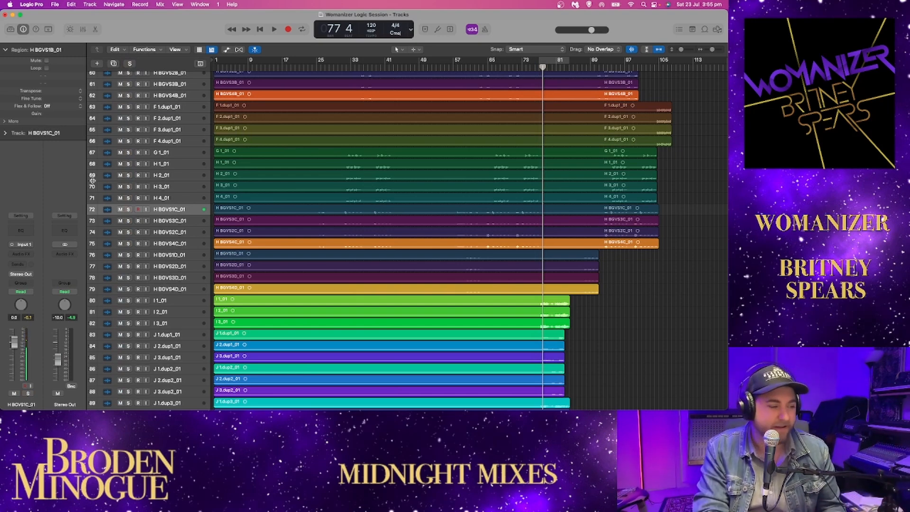
scroll(321, 199, down, 5)
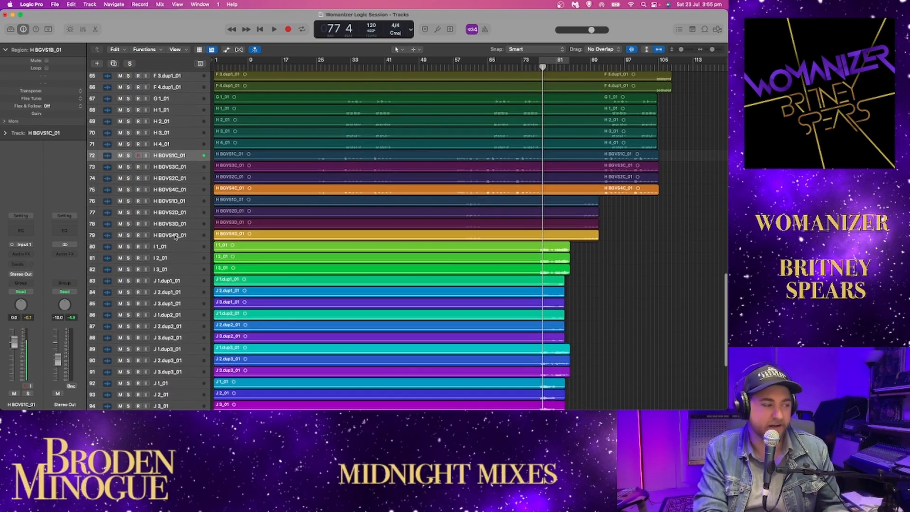
drag(129, 247, 126, 281)
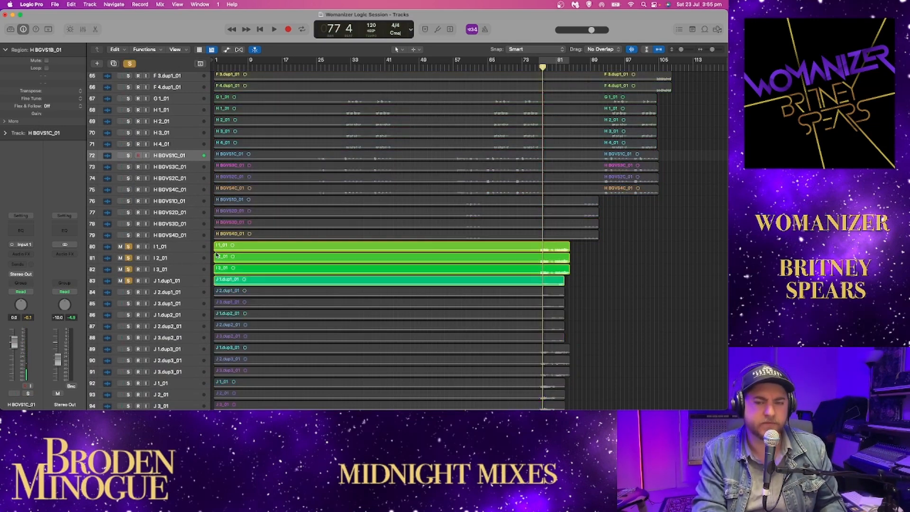
key(space)
scroll(335, 239, down, 5)
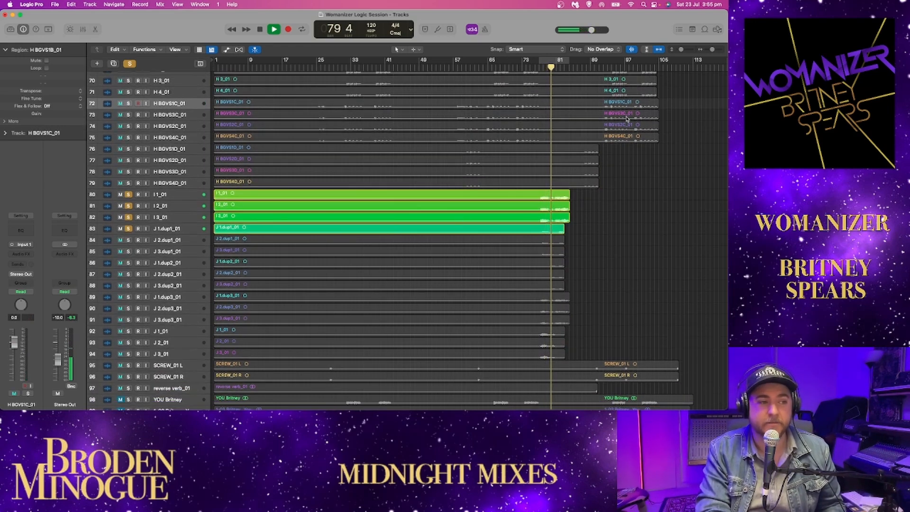
Enlarge the waveforms of the soloed I and J 1.dup1_01 tracks, and replay their second phrase from bar 80 beat 3.
drag(712, 49, 685, 50)
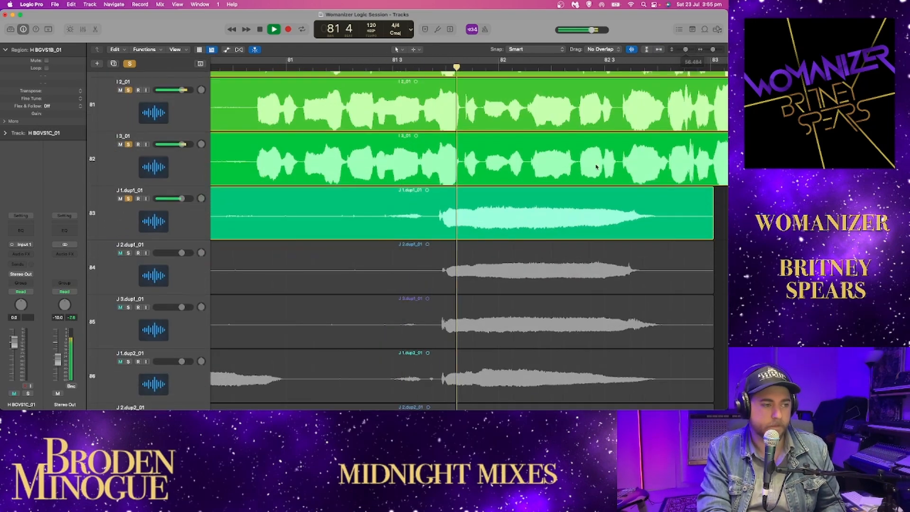
scroll(596, 169, up, 3)
scroll(596, 169, right, 3)
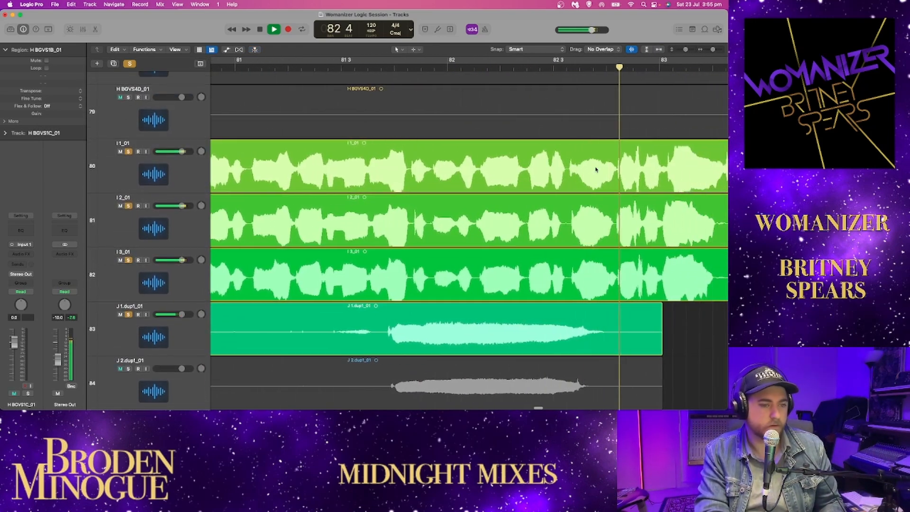
drag(714, 50, 712, 50)
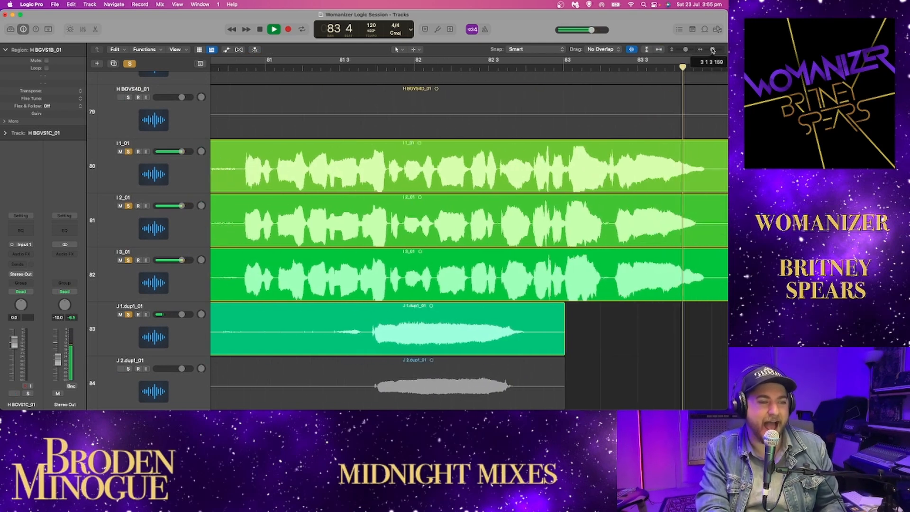
key(space)
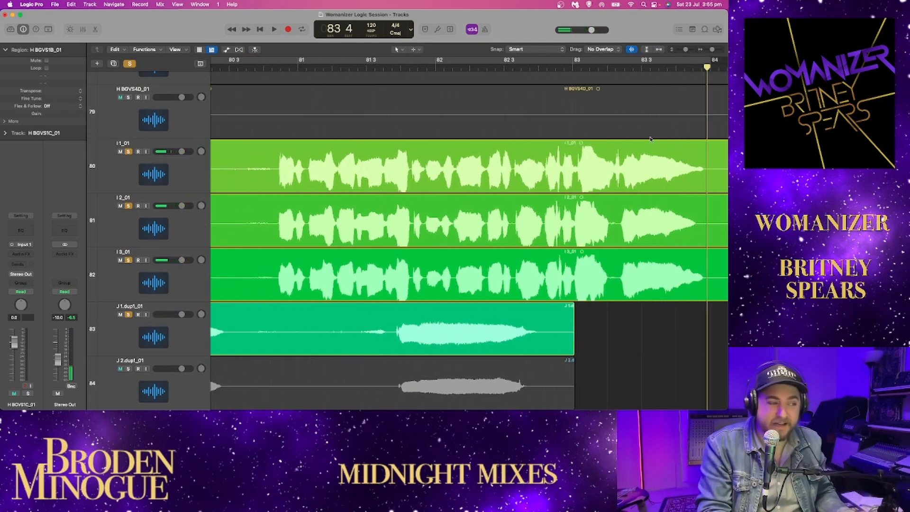
drag(271, 67, 239, 67)
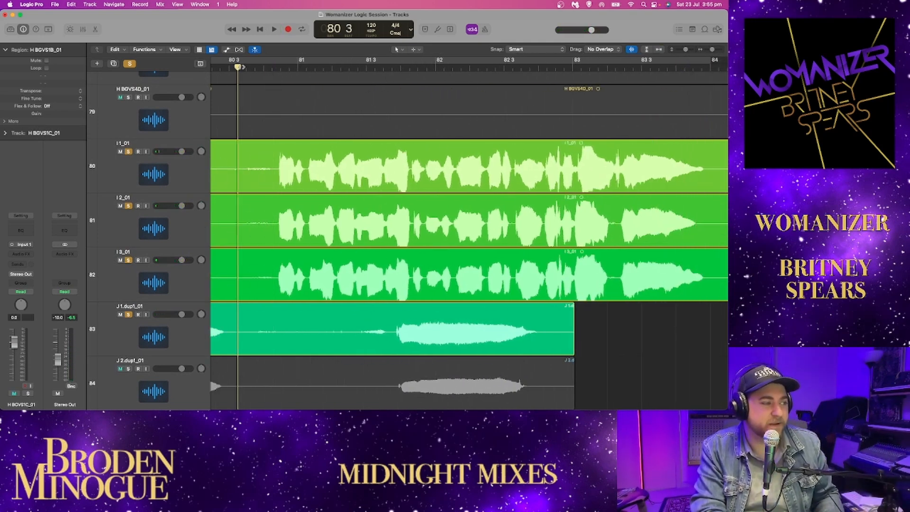
key(space)
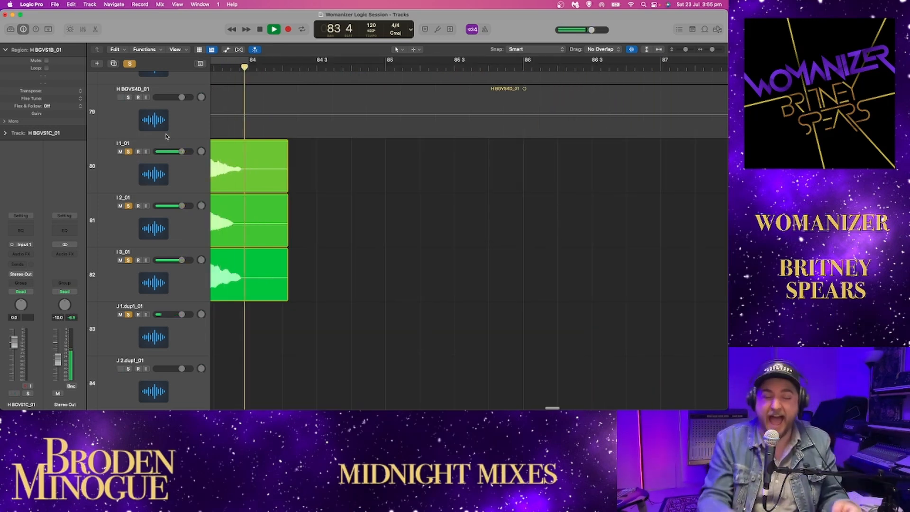
key(space)
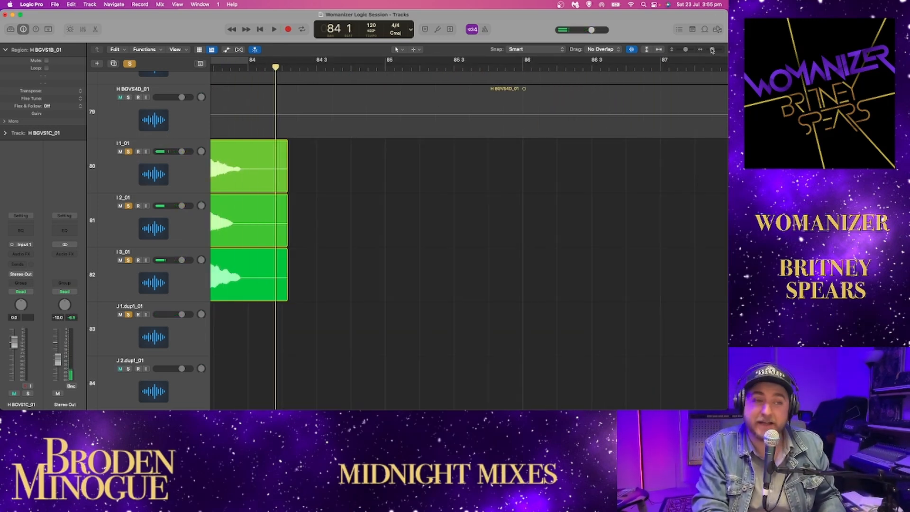
Fit the whole I section in view and replay the soloed tracks from bar 77.
drag(712, 51, 710, 50)
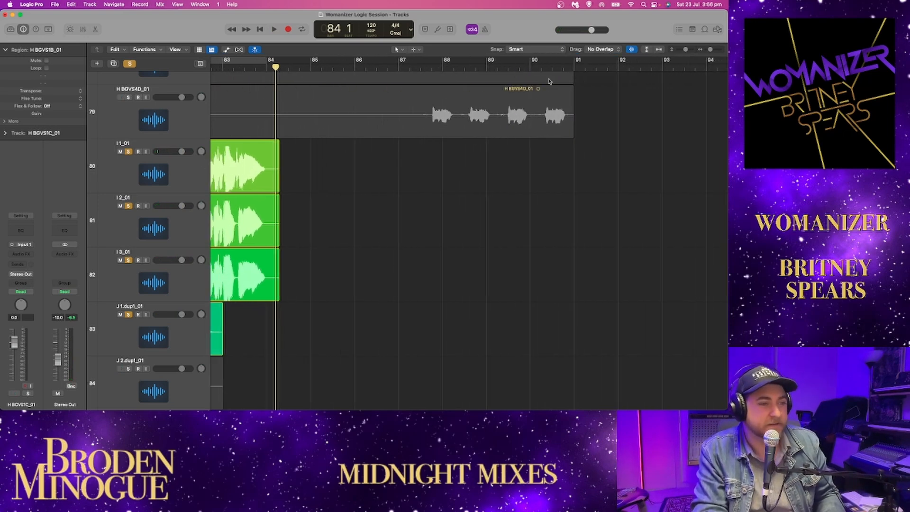
scroll(547, 78, left, 15)
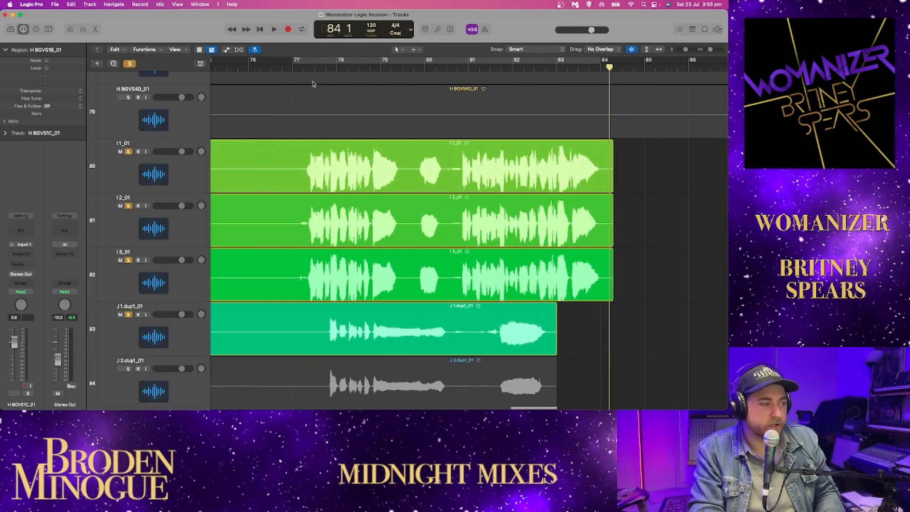
click(299, 72)
key(space)
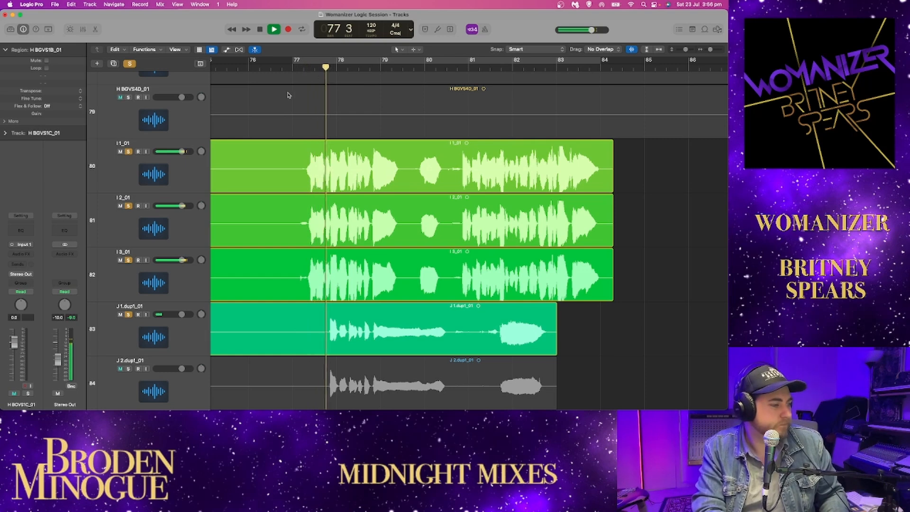
scroll(331, 102, left, 2)
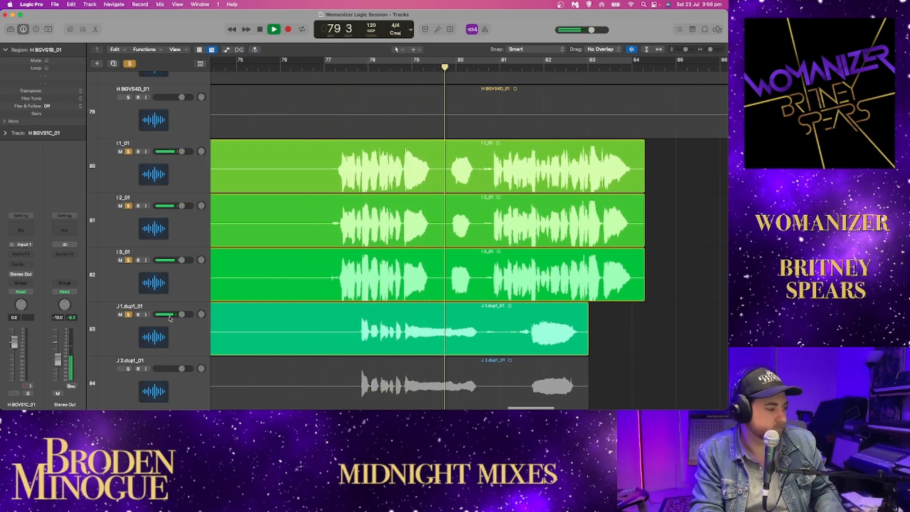
Add J 2.dup1_01 to the solo, and pan J 1.dup1_01 and I 1_01 left and J 2.dup1_01 and I 2_01 right.
scroll(141, 336, down, 1)
click(128, 355)
scroll(142, 332, down, 3)
drag(201, 251, 200, 256)
drag(201, 310, 201, 314)
scroll(201, 142, up, 2)
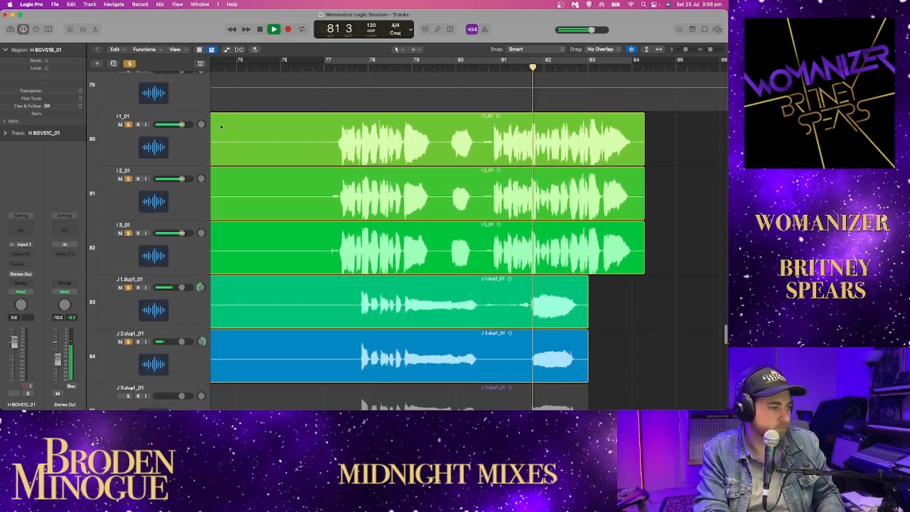
drag(201, 126, 200, 130)
drag(201, 179, 201, 184)
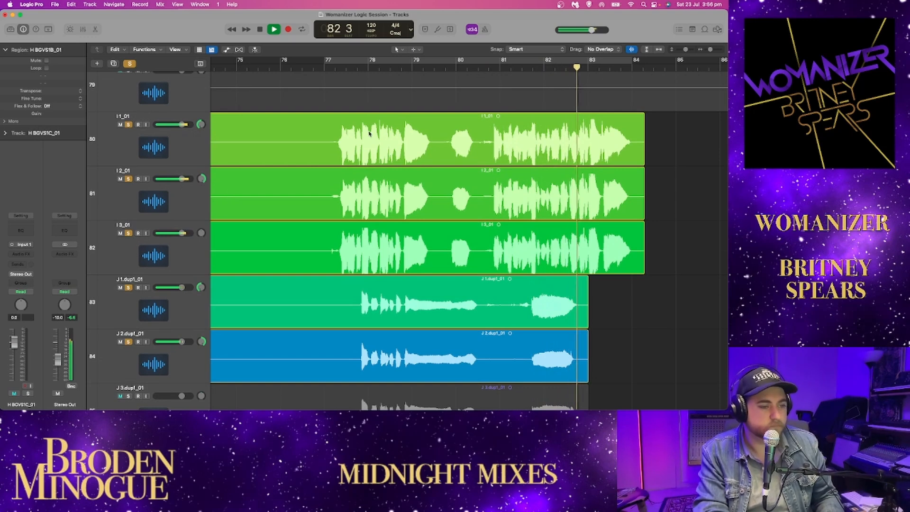
Add J 3.dup1_01 to the solo and restart playback from just after bar 77.
scroll(392, 153, down, 4)
scroll(392, 153, down, 2)
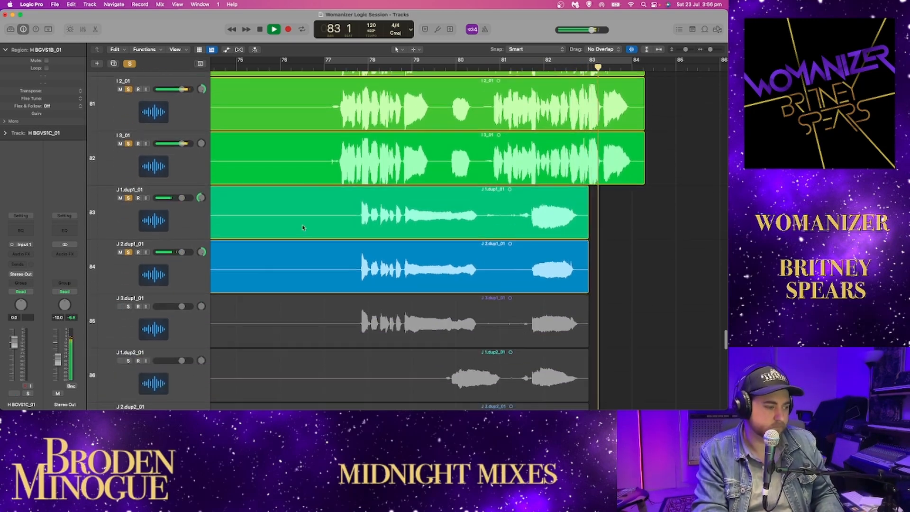
click(128, 307)
click(338, 66)
key(space)
key(space)
scroll(291, 360, down, 2)
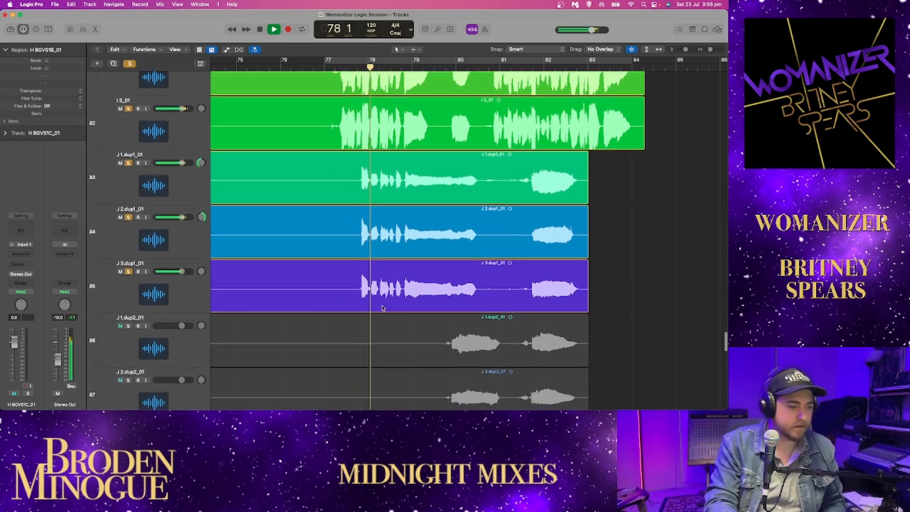
Add J 1.dup2_01, J 2.dup2_01 and J 3.dup2_01 to the solo, panning J 1.dup2_01 left and J 2.dup2_01 right.
click(128, 322)
click(128, 376)
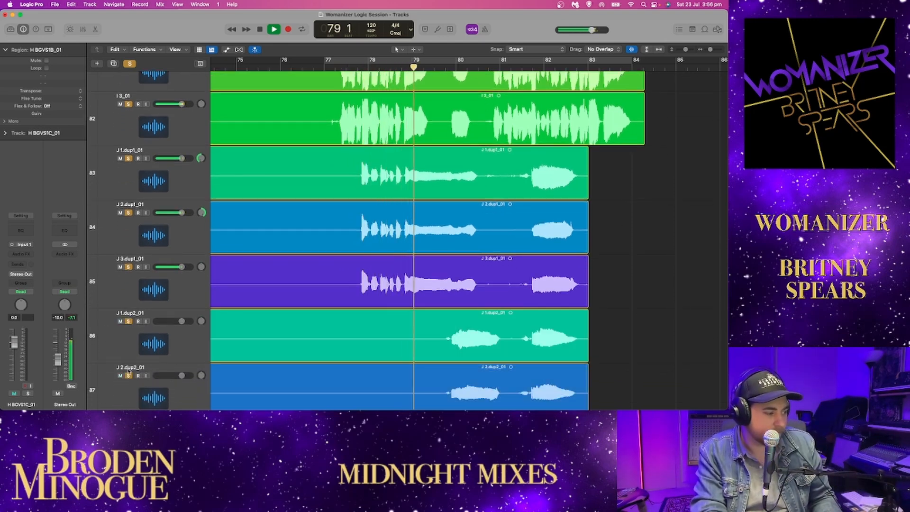
scroll(250, 345, down, 2)
scroll(251, 345, down, 3)
click(128, 323)
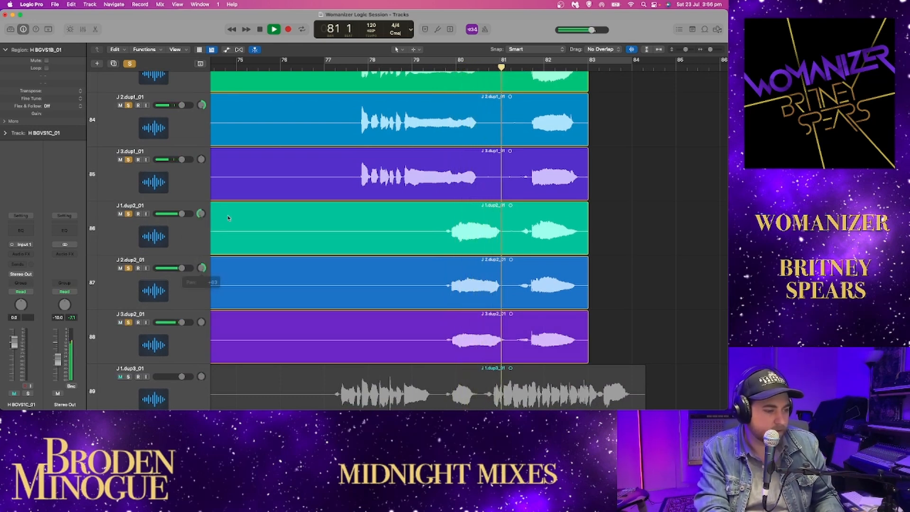
scroll(256, 255, down, 3)
Pan J 1.dup3_01 left and J 2.dup3_01 right, solo them with J 3.dup3_01, and restart playback from just before bar 77.
scroll(256, 255, down, 4)
drag(201, 202, 198, 268)
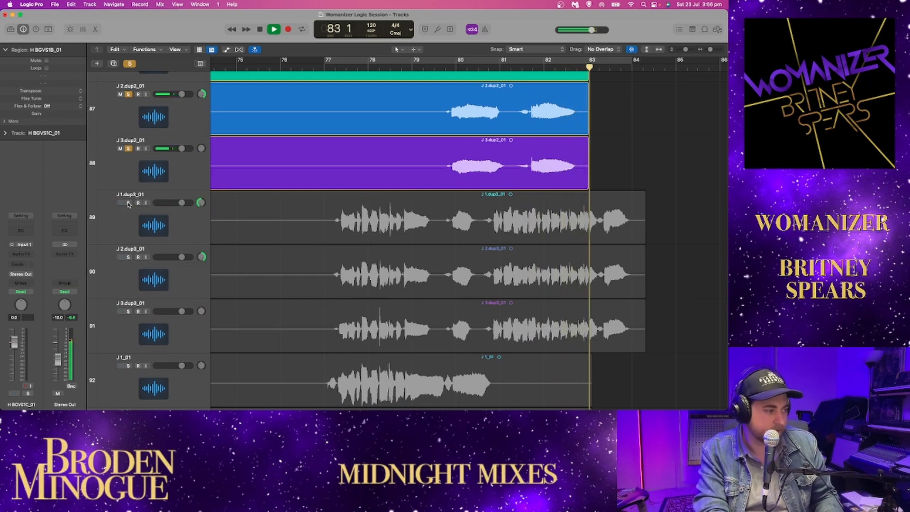
drag(128, 202, 128, 311)
key(space)
click(324, 68)
key(space)
scroll(273, 270, down, 7)
scroll(274, 270, up, 4)
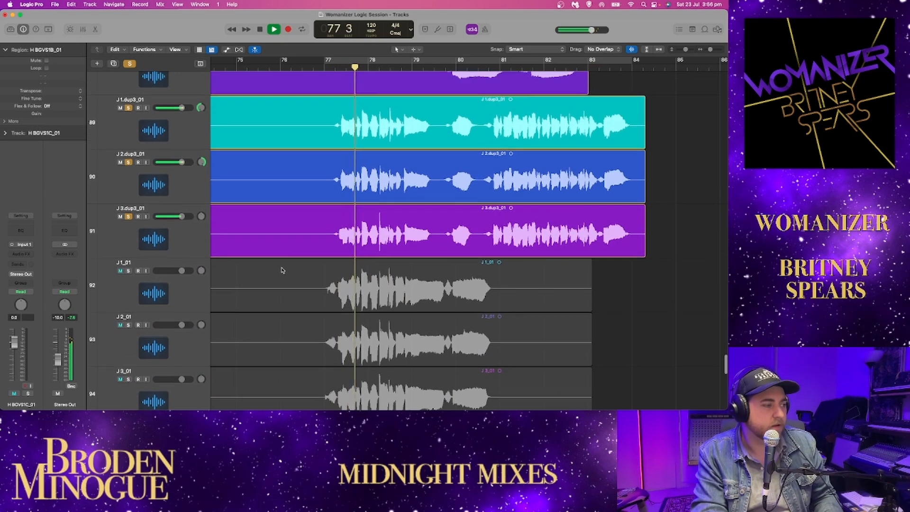
Add J 1_01, J 2_01 and J 3_01 to the solo, with J 1_01 panned left and J 2_01 right.
click(128, 290)
click(128, 345)
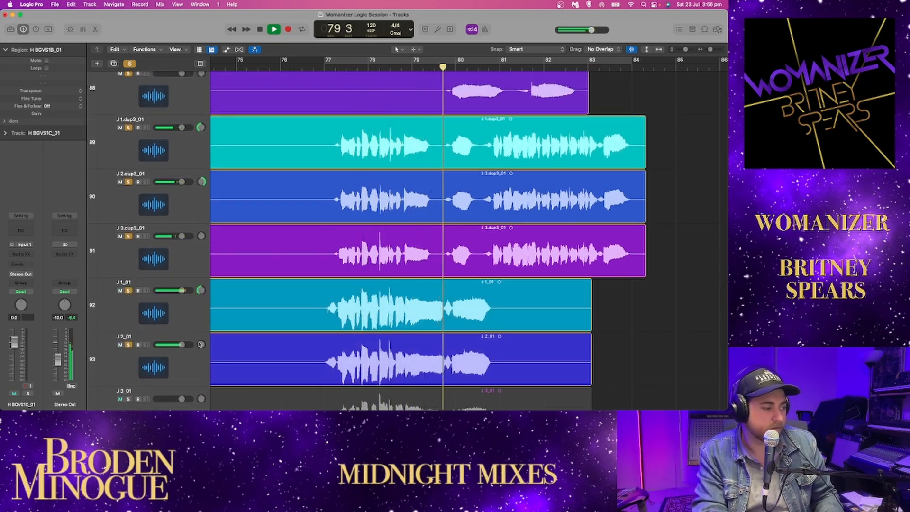
scroll(182, 311, down, 4)
click(128, 289)
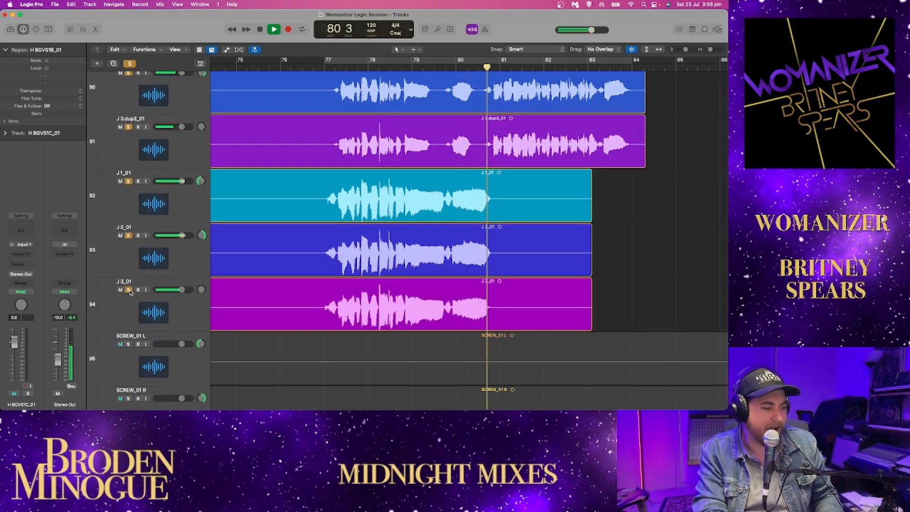
scroll(309, 300, down, 2)
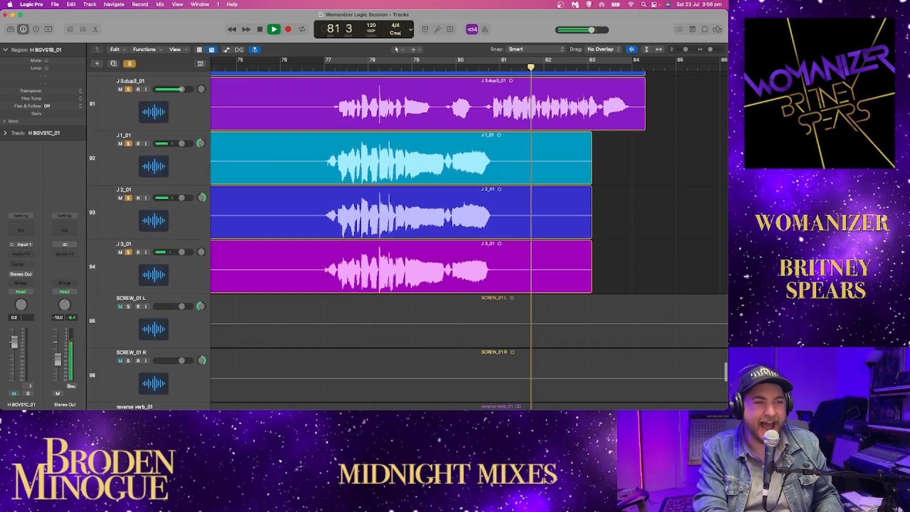
Reduce the track heights to show the full I and J stack, and replay it from bar 77.
drag(685, 50, 682, 51)
scroll(662, 153, up, 3)
key(space)
scroll(676, 92, up, 3)
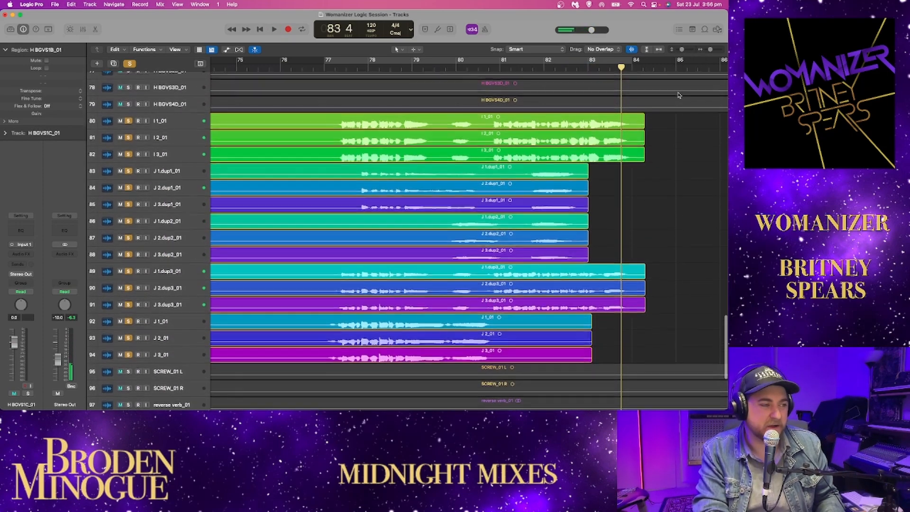
click(330, 70)
key(space)
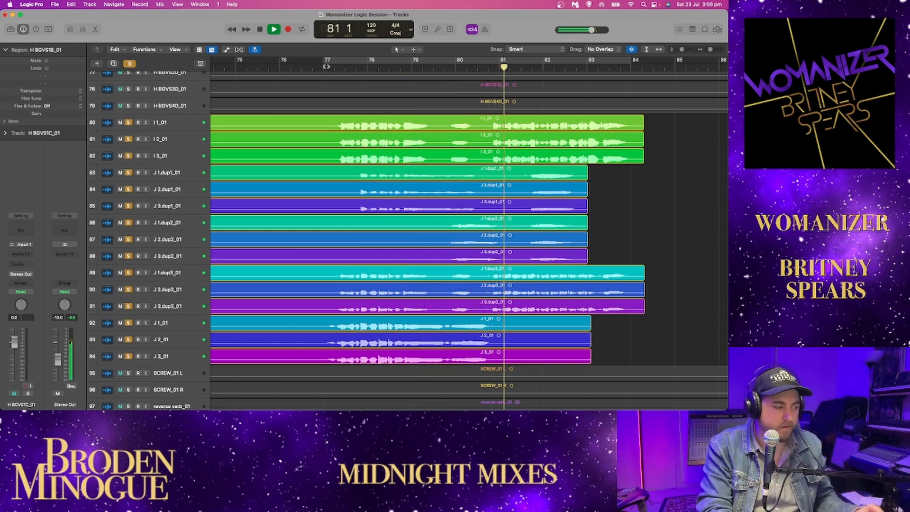
Solo only J 1_01, J 2_01 and J 3_01, and play them with a cycle over bars 77 to 84.
click(187, 359)
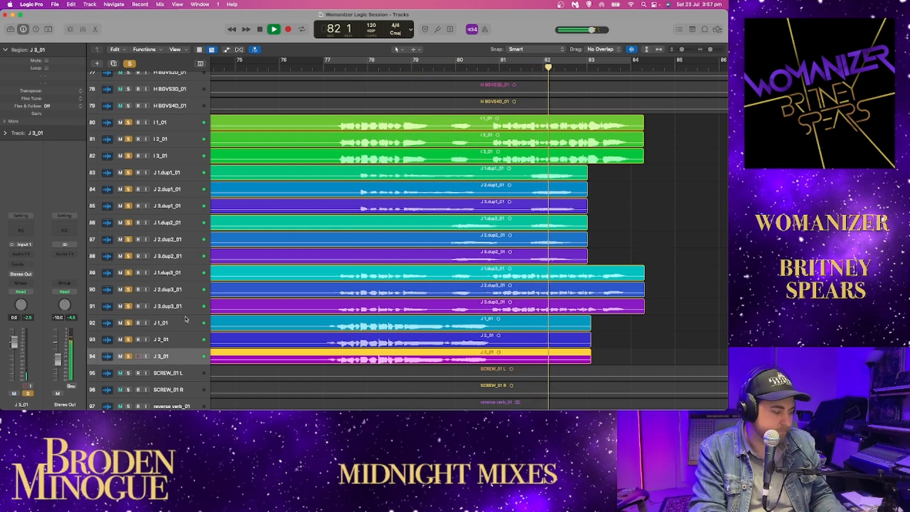
shift+click(185, 322)
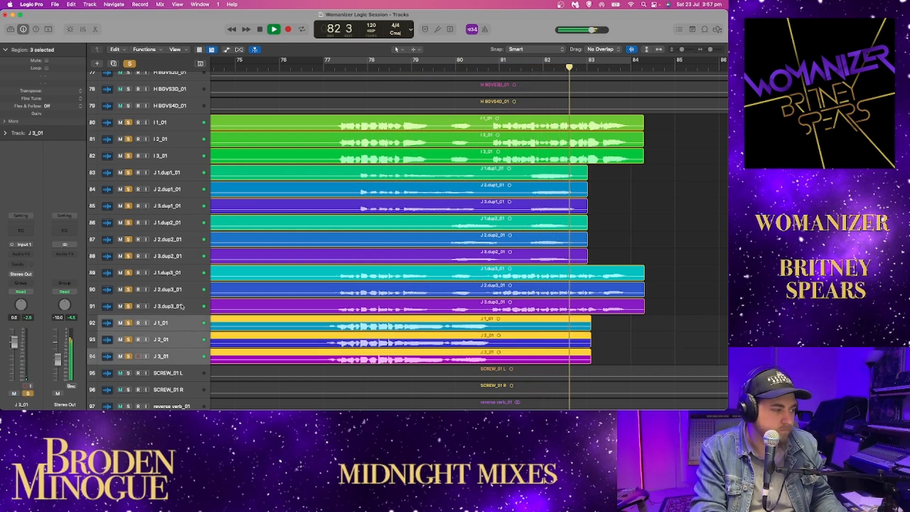
click(131, 66)
key(space)
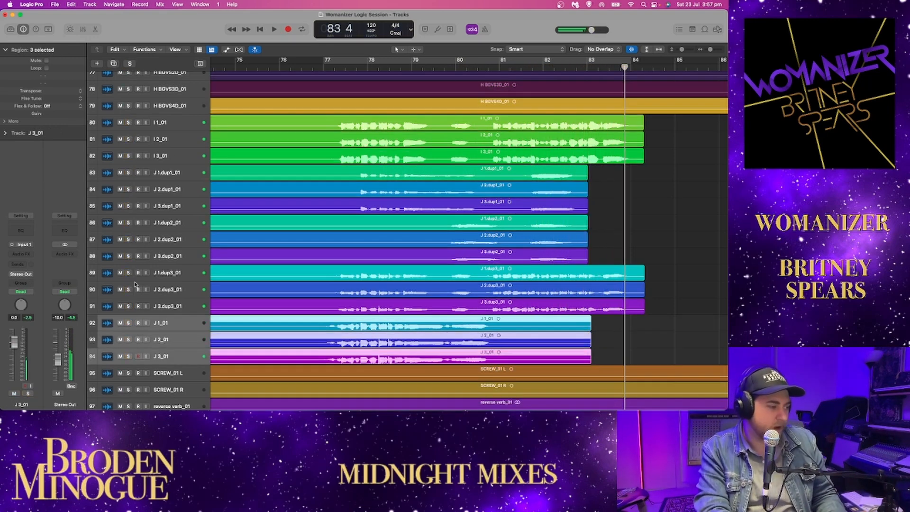
click(128, 356)
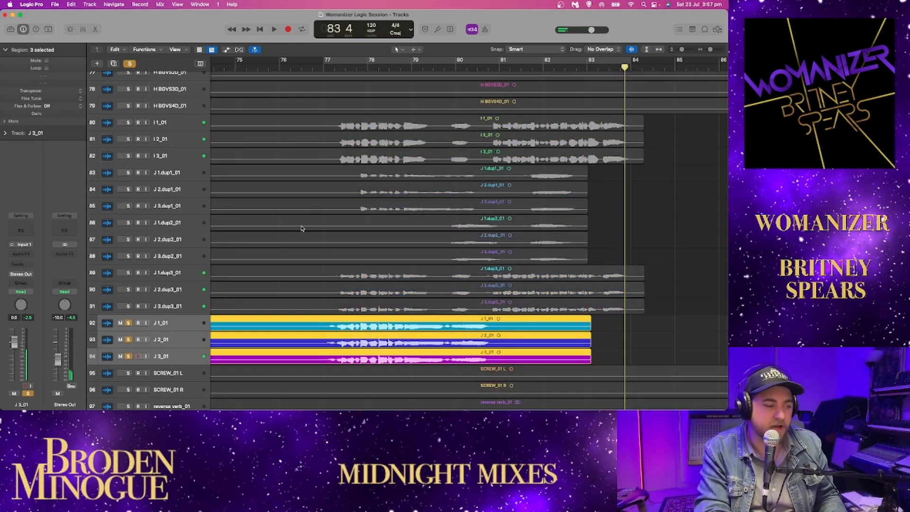
click(332, 66)
key(space)
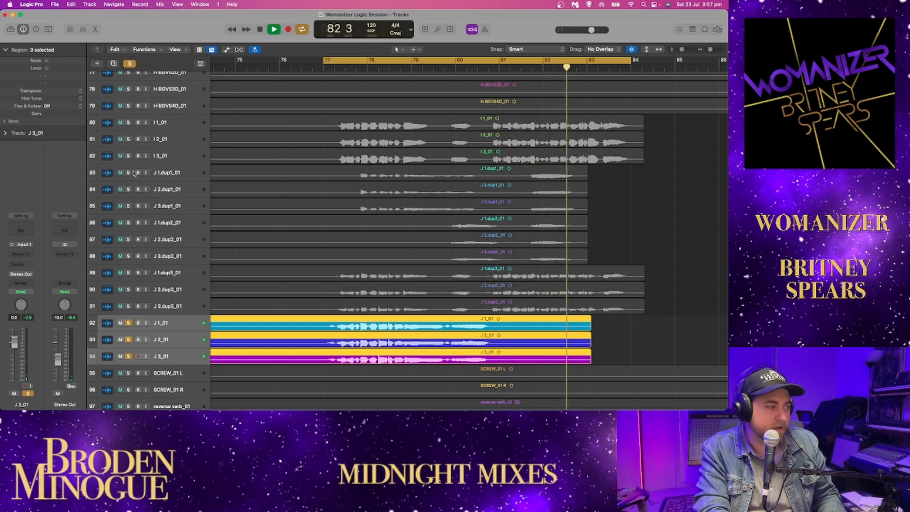
Add J 1.dup1_01, J 2.dup1_01 and J 3.dup1_01 to the solo and move them directly above J 1_01.
drag(128, 173, 129, 205)
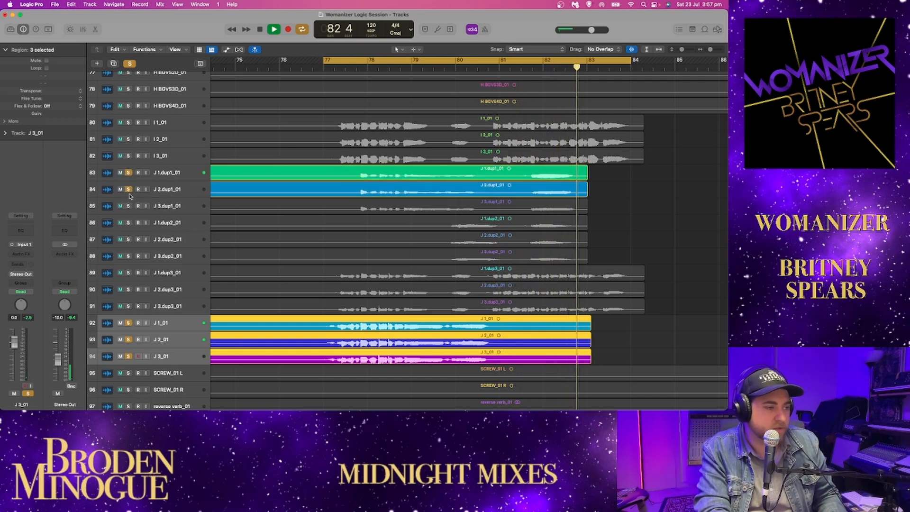
click(187, 177)
shift+click(186, 206)
drag(183, 174, 184, 301)
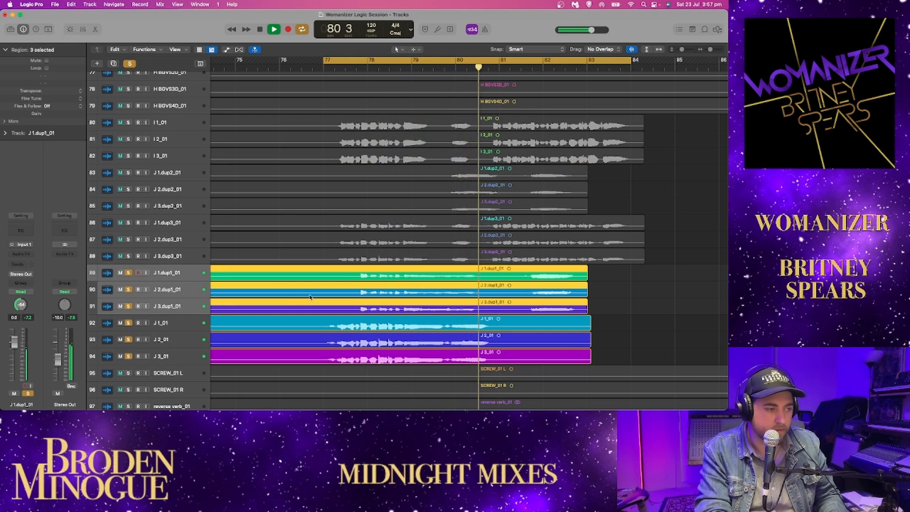
Add J 1.dup3_01, J 2.dup3_01 and J 3.dup3_01 to the soloed J stack during cycle playback.
click(178, 256)
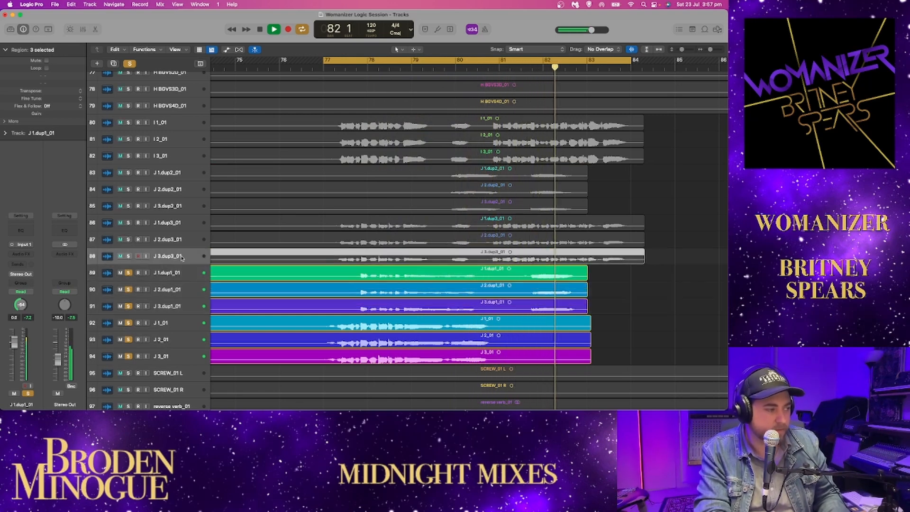
shift+click(185, 230)
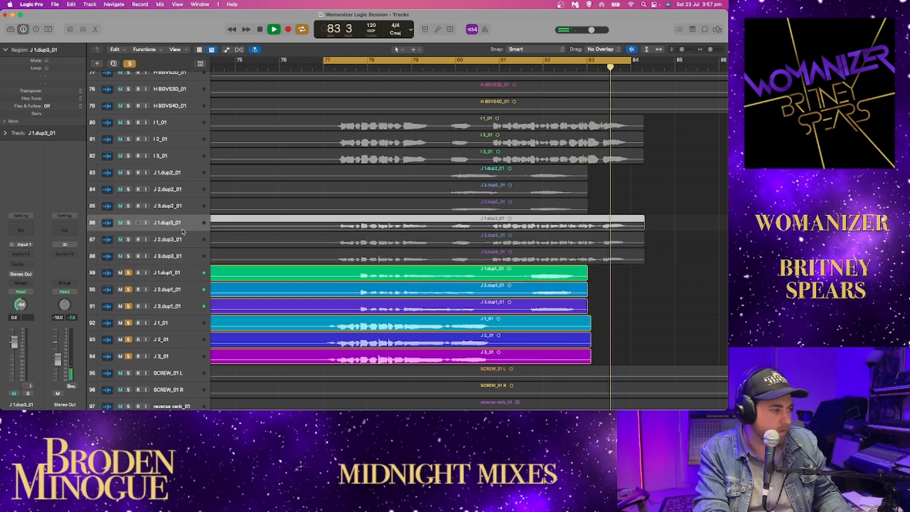
drag(183, 228, 183, 213)
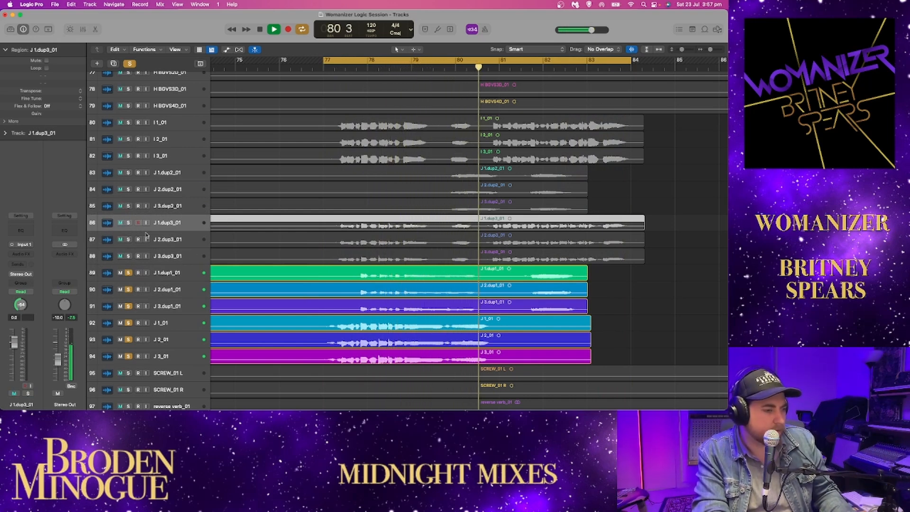
drag(128, 223, 128, 256)
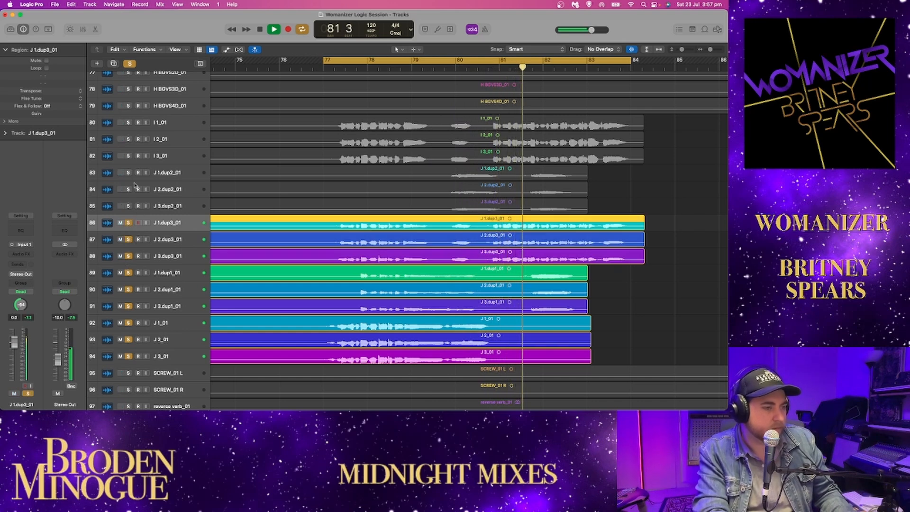
Play J 1.dup3_01, J 2.dup3_01 and J 3.dup3_01 alone in solo, and bring in I 1_01, I 2_01 and I 3_01.
drag(128, 139, 128, 172)
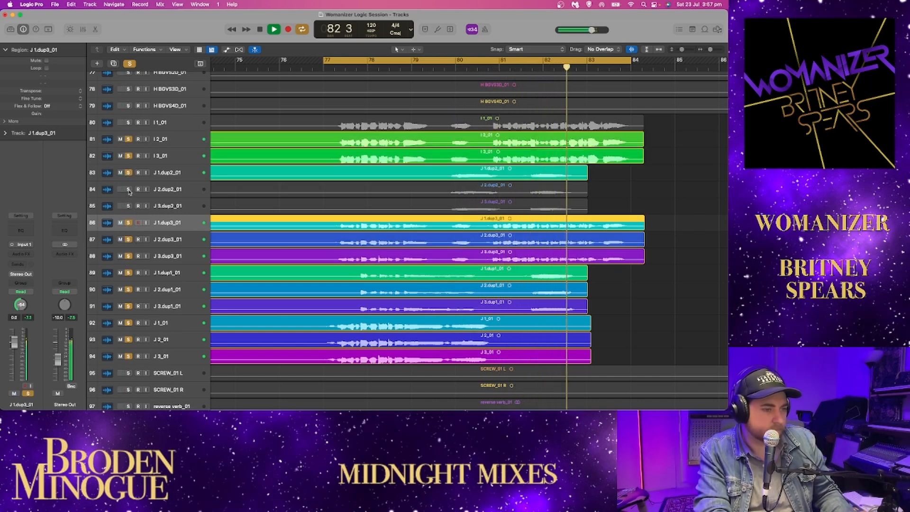
click(130, 63)
drag(128, 139, 128, 170)
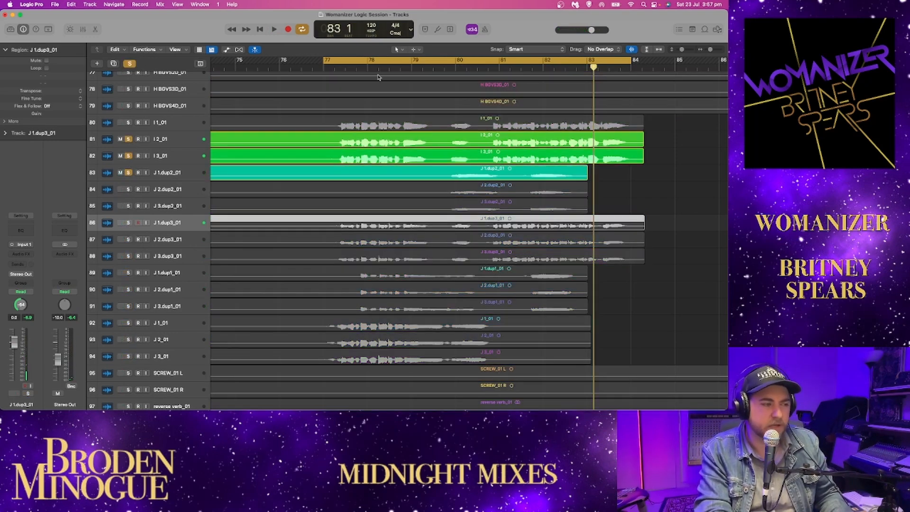
drag(128, 223, 128, 256)
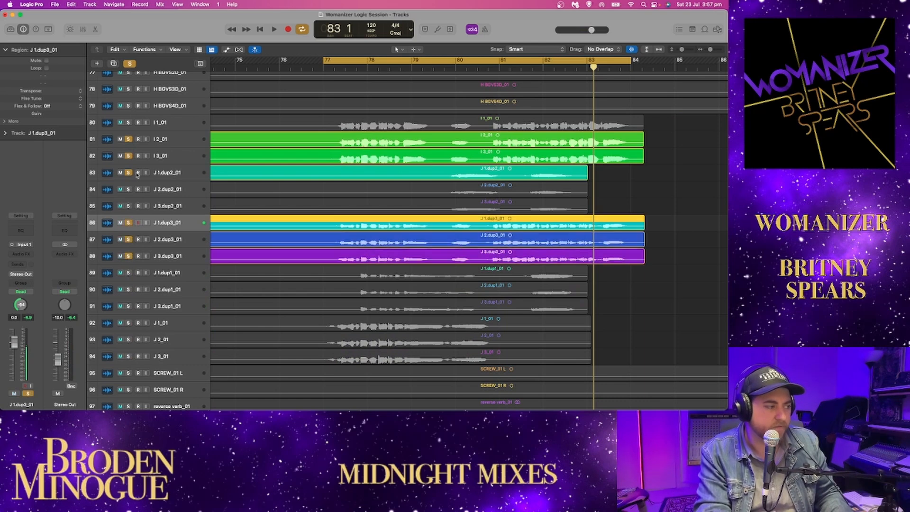
drag(128, 139, 128, 173)
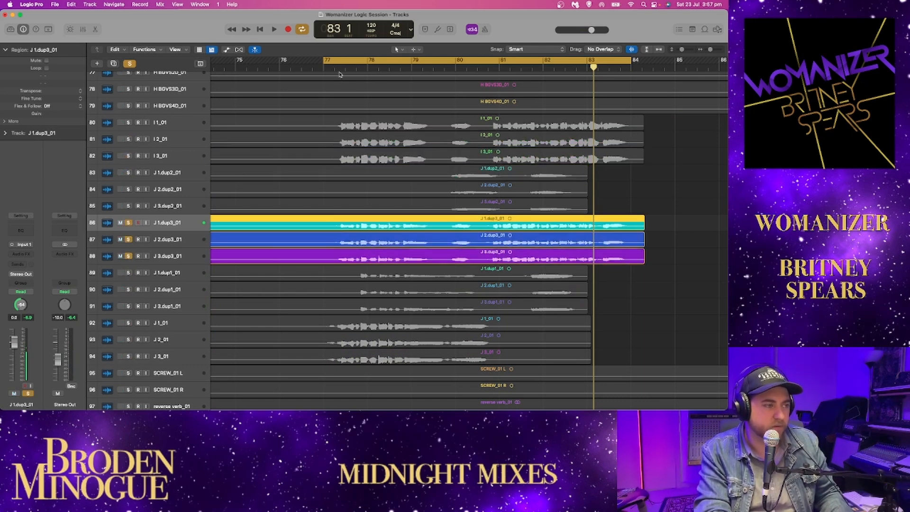
key(space)
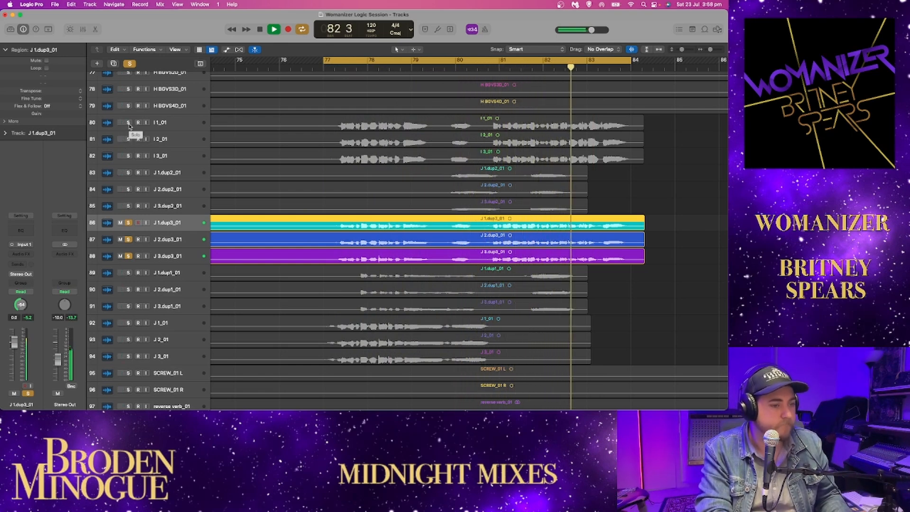
drag(128, 122, 129, 156)
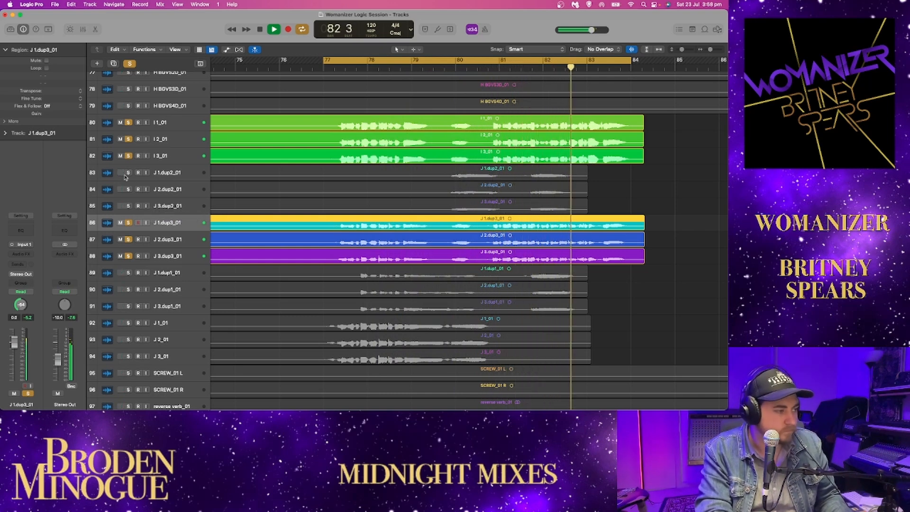
key(space)
Solo only J 1.dup2_01, J 2.dup2_01 and J 3.dup2_01, turn the cycle off, and play their phrases around bars 80 to 82.
alt+click(129, 156)
drag(128, 171, 130, 203)
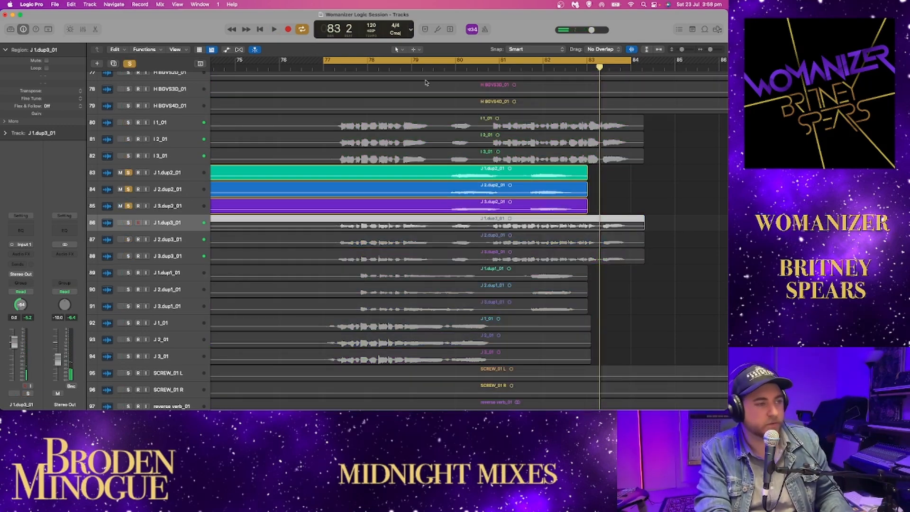
key(space)
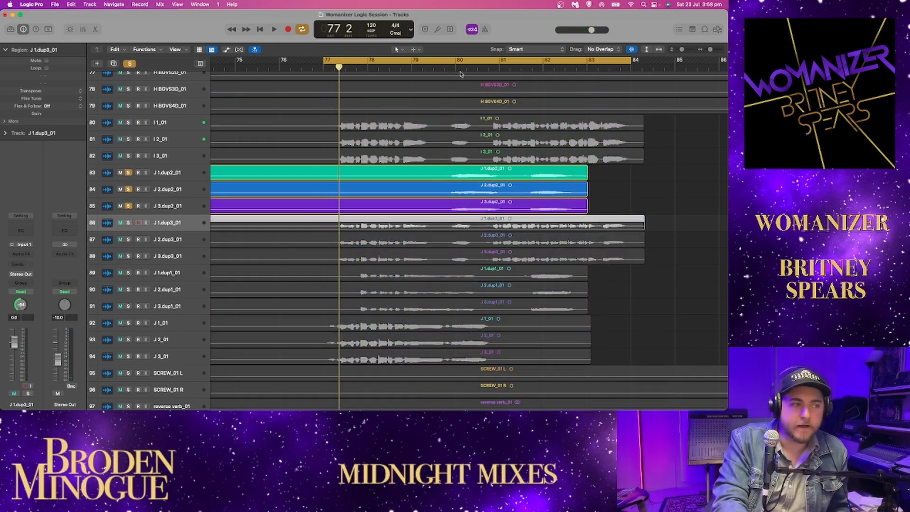
click(327, 59)
click(468, 74)
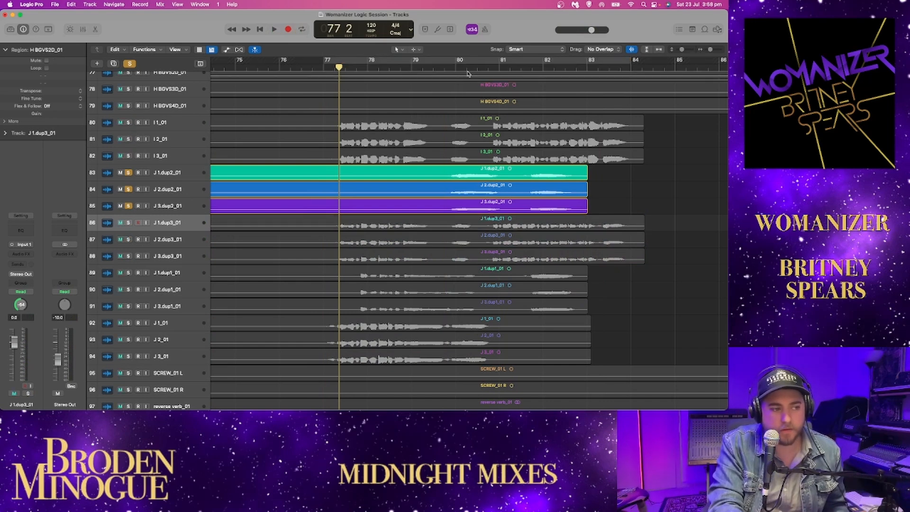
key(space)
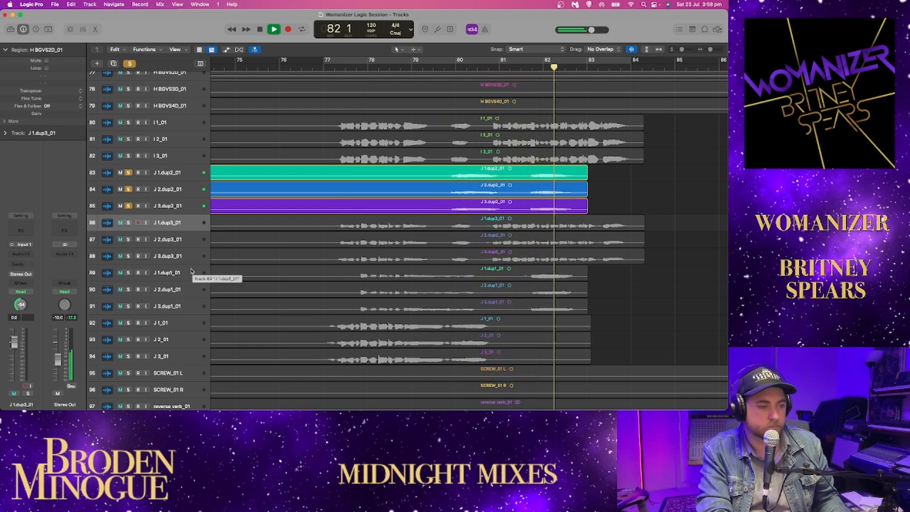
key(space)
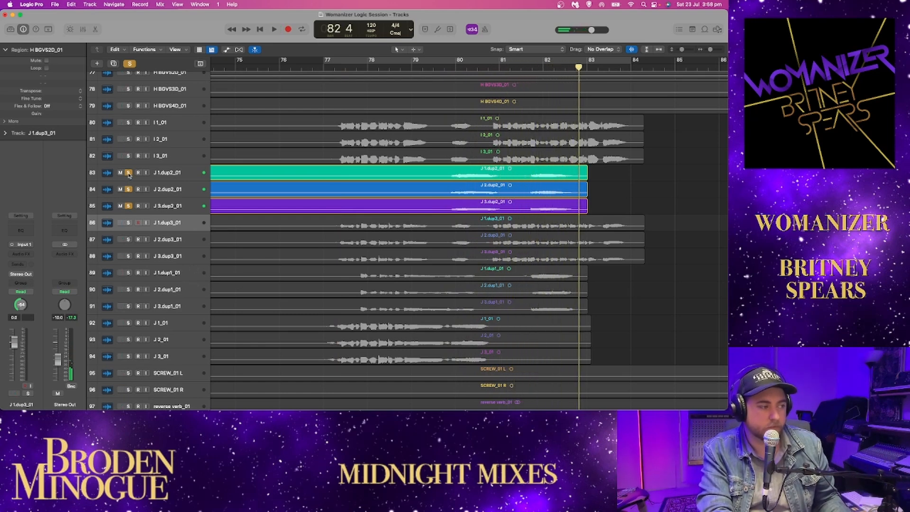
Solo every track from I 1_01 through J 3_01 and play the full stack from bar 77.
click(129, 123)
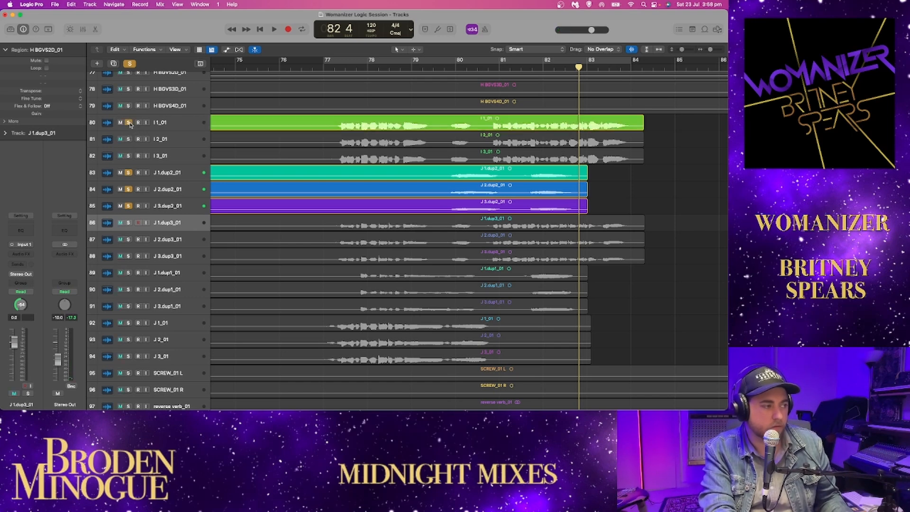
click(161, 124)
click(129, 123)
drag(129, 122, 131, 357)
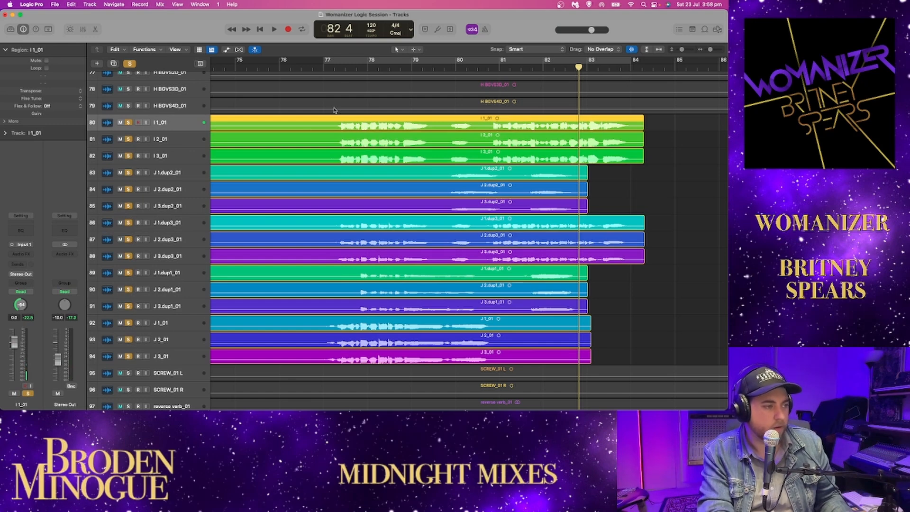
click(333, 68)
key(space)
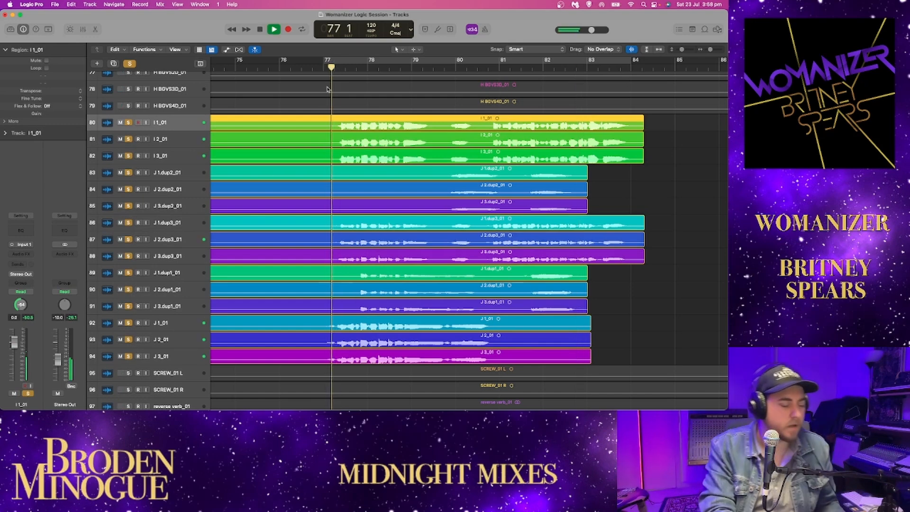
Fit the whole song in the arrangement and solo only SCREW_01 L and SCREW_01 R.
scroll(434, 204, down, 5)
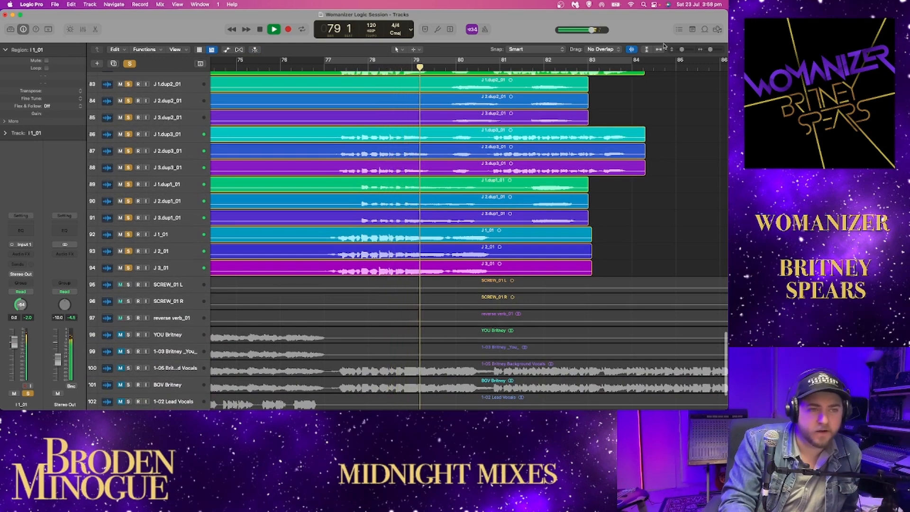
drag(682, 49, 680, 50)
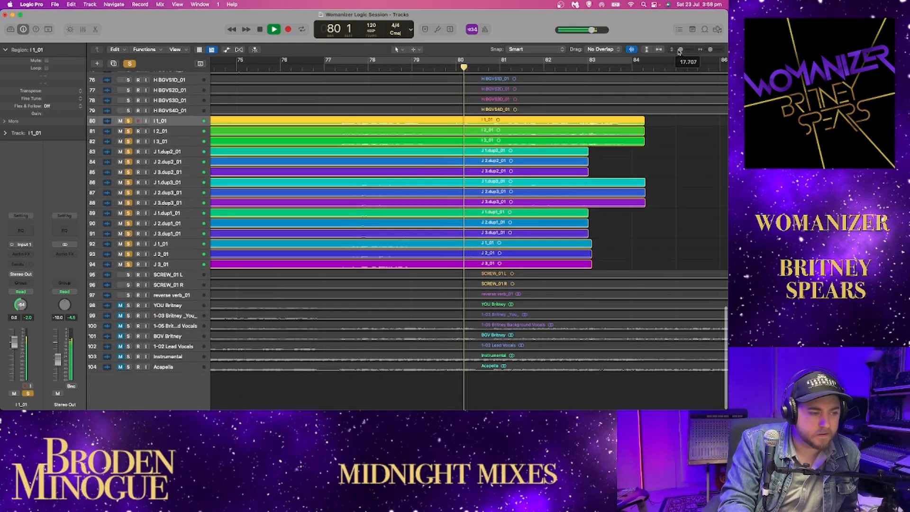
scroll(273, 214, left, 4)
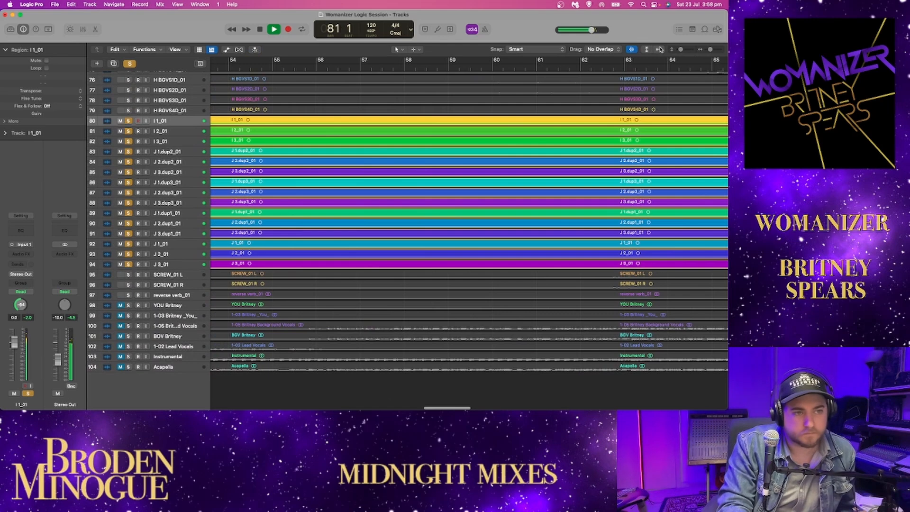
click(659, 50)
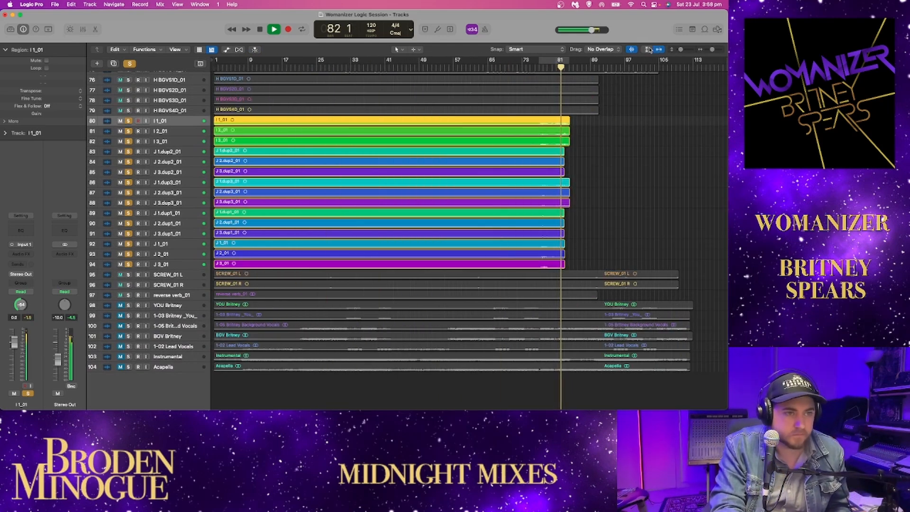
drag(681, 50, 669, 62)
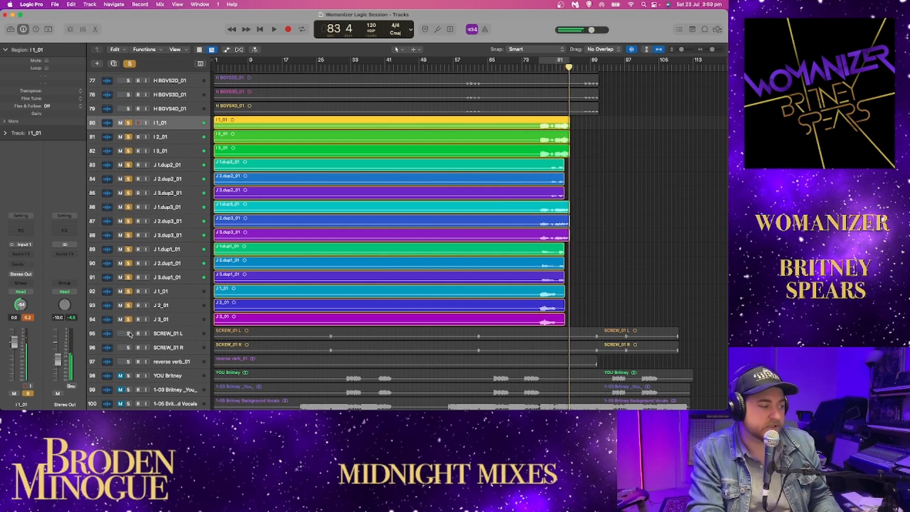
drag(129, 333, 128, 348)
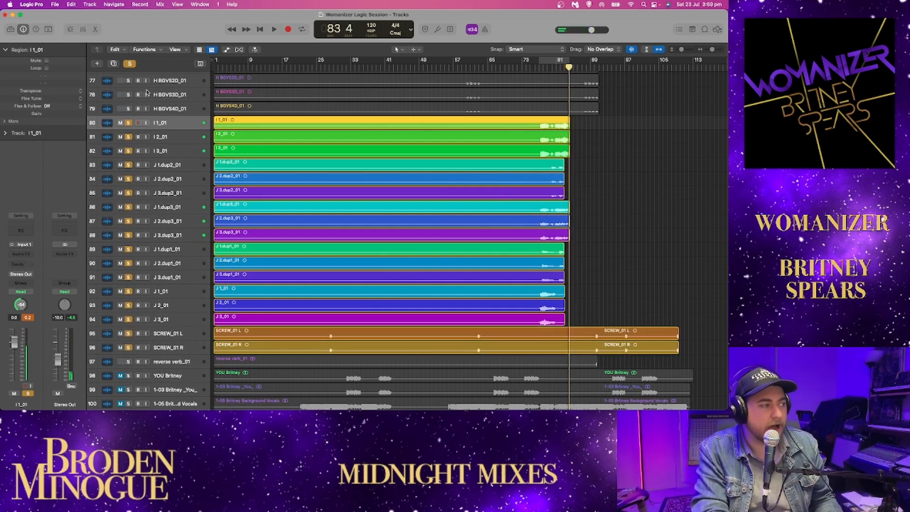
alt+click(128, 333)
click(128, 348)
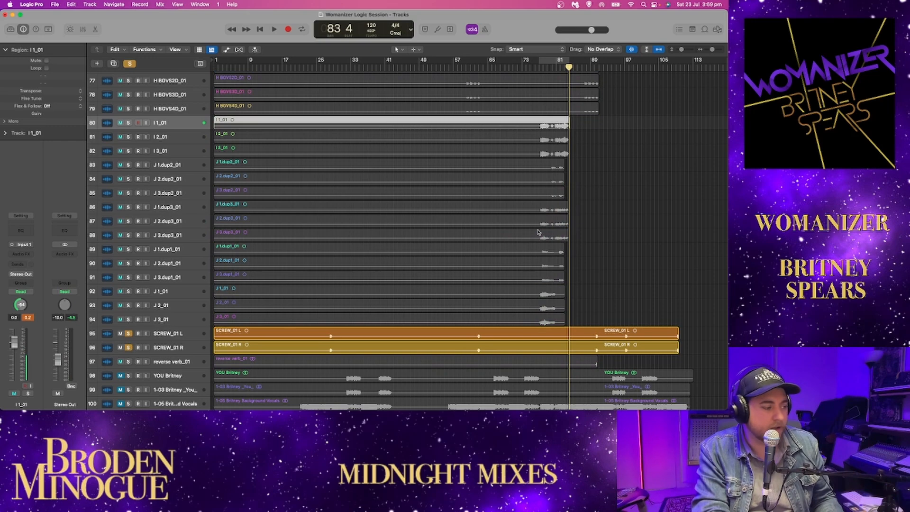
Enlarge the track heights and play the soloed SCREW tracks from just before their first hit at bar 28.
drag(682, 50, 684, 51)
scroll(518, 203, down, 12)
scroll(494, 203, up, 3)
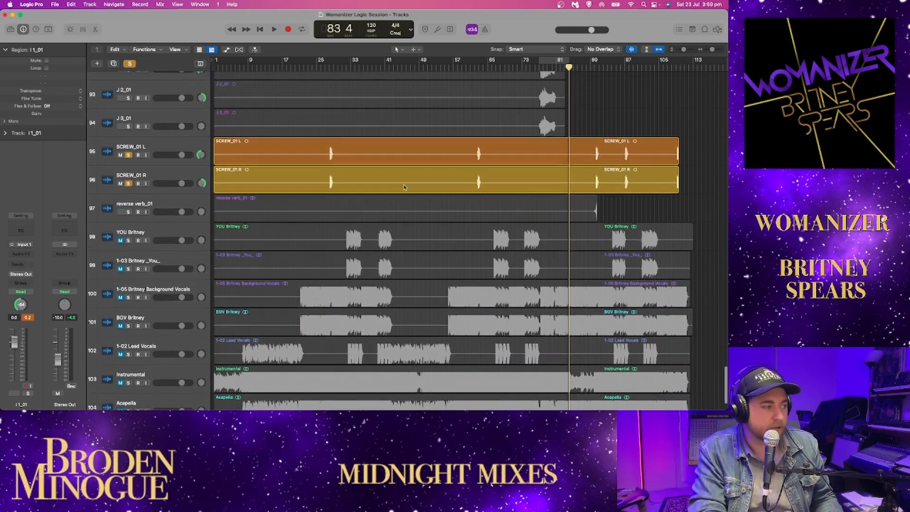
click(327, 69)
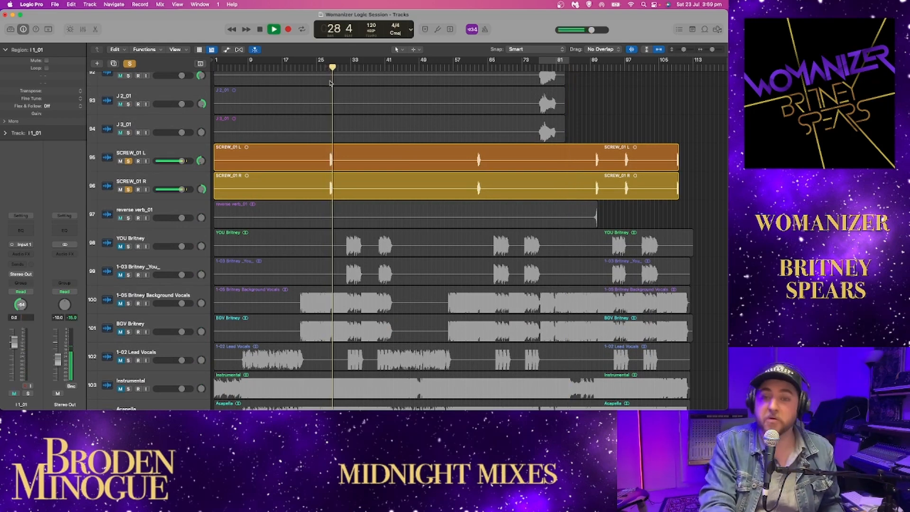
key(space)
scroll(144, 203, up, 1)
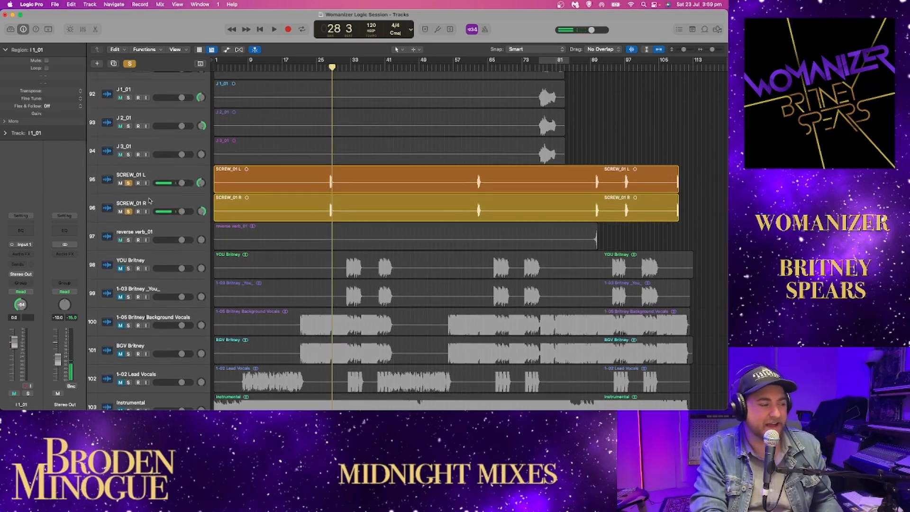
Move SCREW_01 L and SCREW_01 R together up the track list to directly below H BGVS4B_01.
click(152, 186)
shift+click(157, 205)
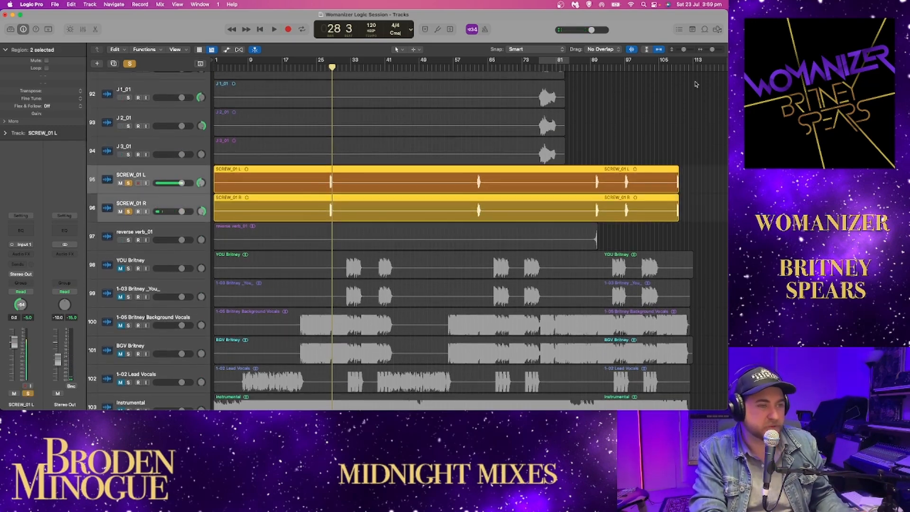
drag(684, 53, 681, 53)
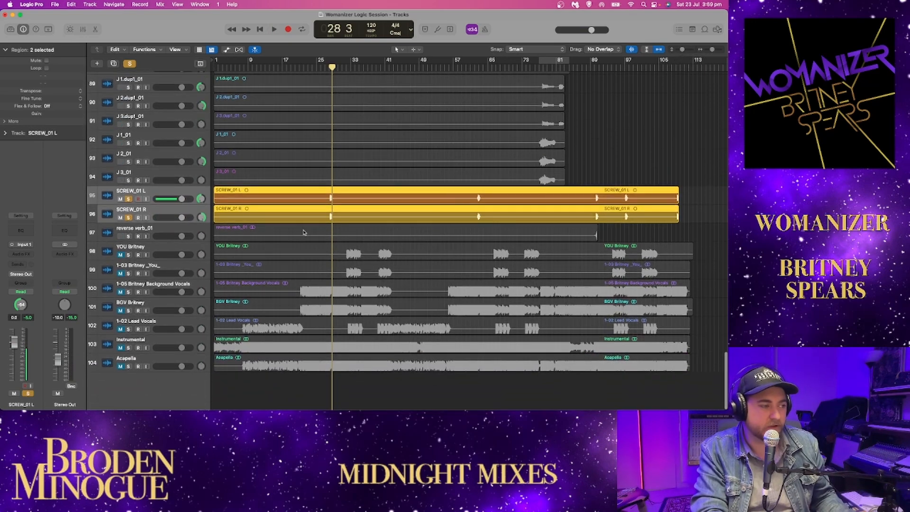
scroll(186, 194, up, 10)
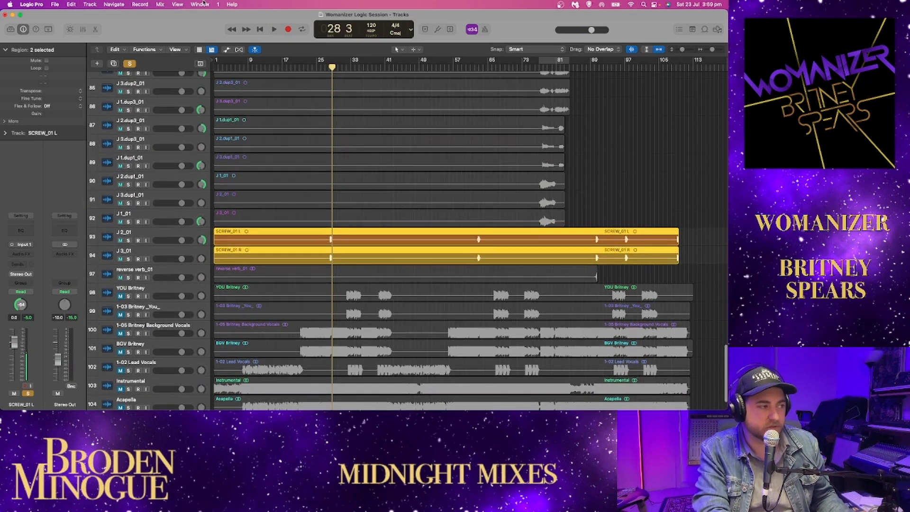
drag(204, 3, 163, 197)
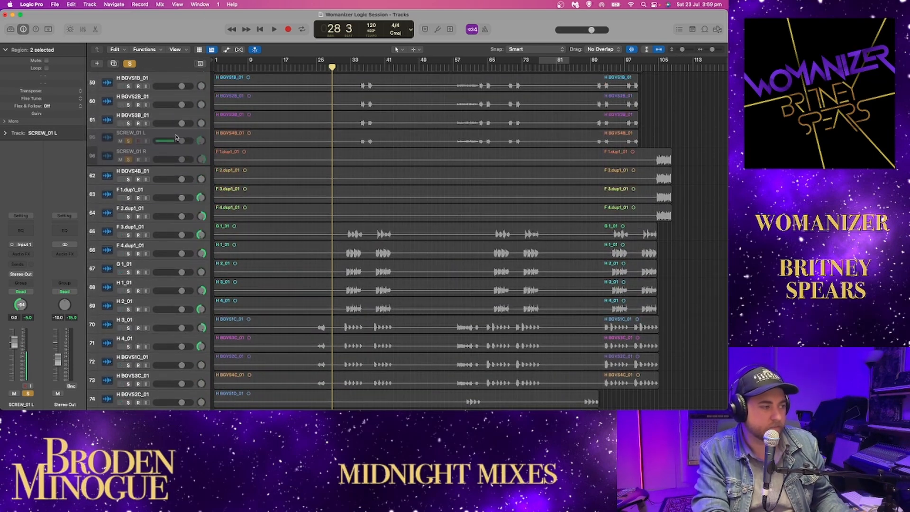
drag(174, 144, 172, 145)
scroll(156, 180, down, 1)
scroll(152, 187, up, 5)
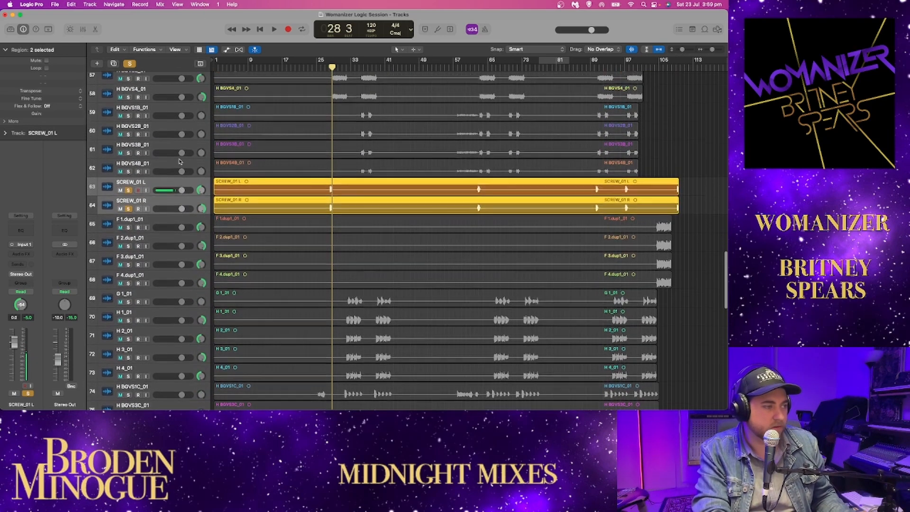
Move SCREW_01 L and SCREW_01 R together up the track list to directly below E 4_01.
drag(149, 179, 144, 202)
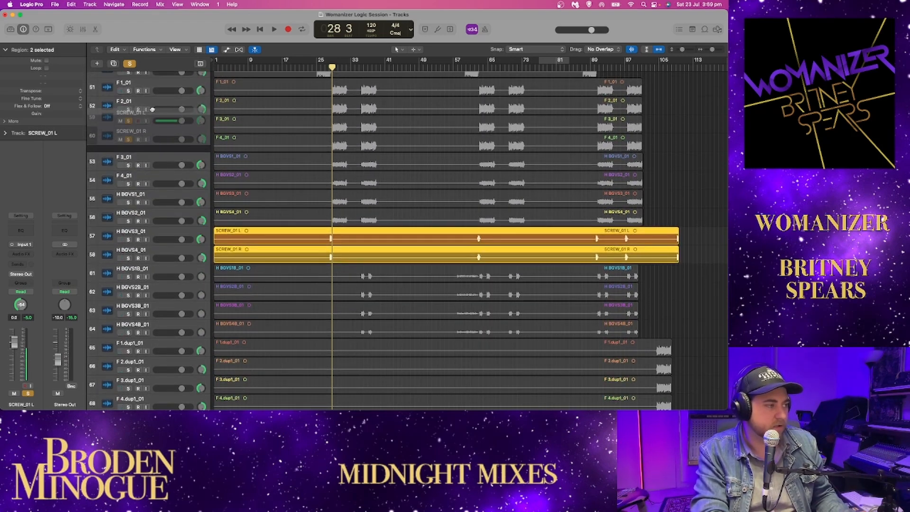
drag(152, 118, 148, 83)
scroll(188, 173, up, 10)
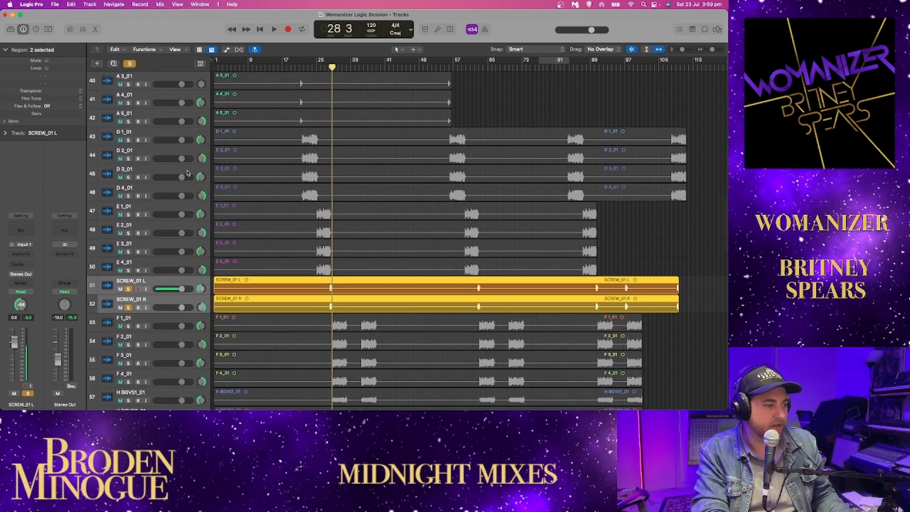
Solo the tracks from D 1_01 through H BGVS2B_01 in addition to the SCREW pair.
scroll(294, 99, up, 3)
drag(127, 174, 134, 301)
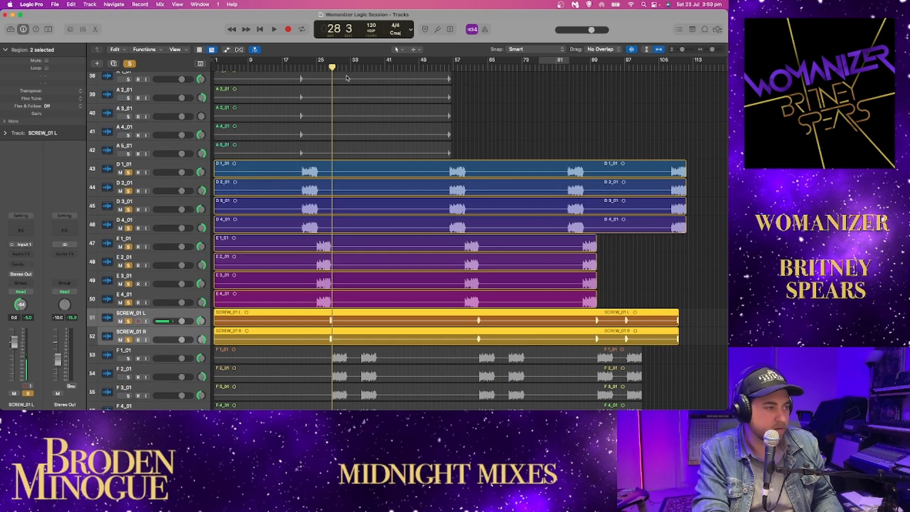
scroll(209, 345, up, 2)
scroll(177, 327, down, 5)
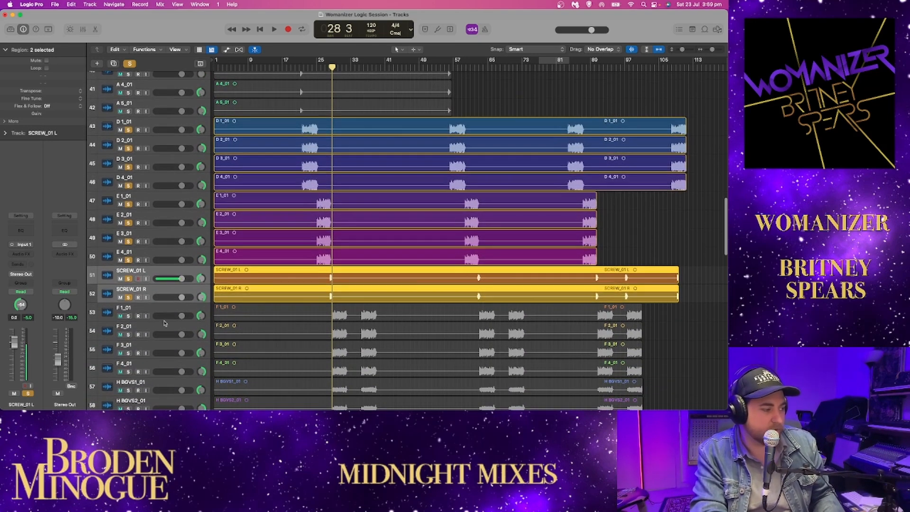
drag(128, 316, 128, 390)
scroll(189, 332, down, 5)
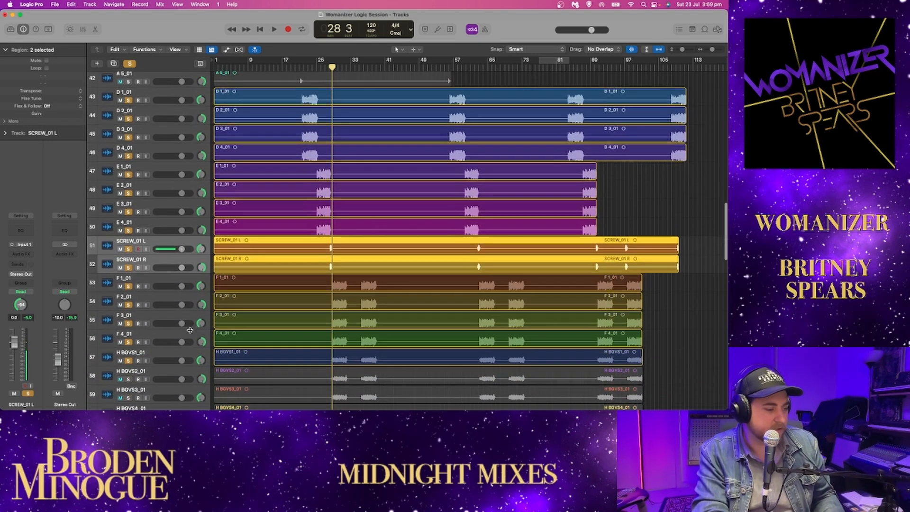
drag(129, 308, 148, 379)
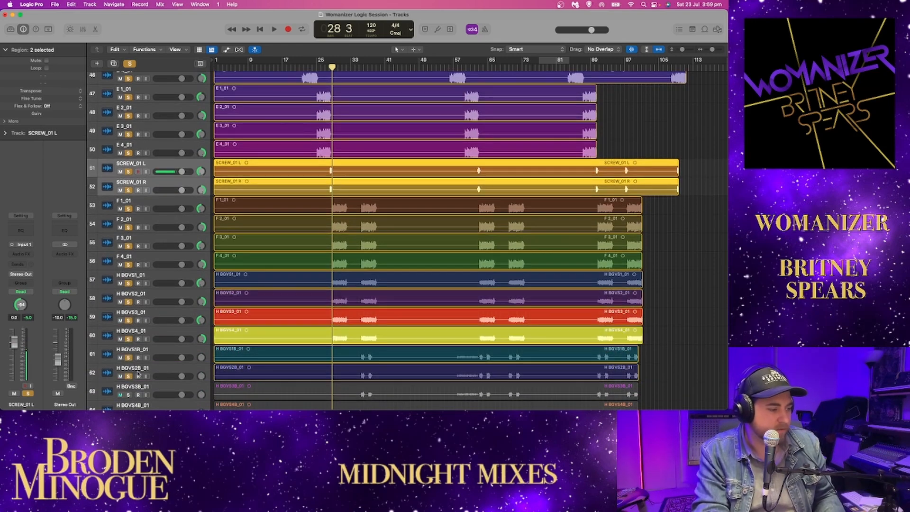
Shrink the track heights and add the tracks from H BGVS3B_01 through reverse verb_01 to the solo group.
scroll(147, 365, down, 2)
scroll(147, 365, down, 5)
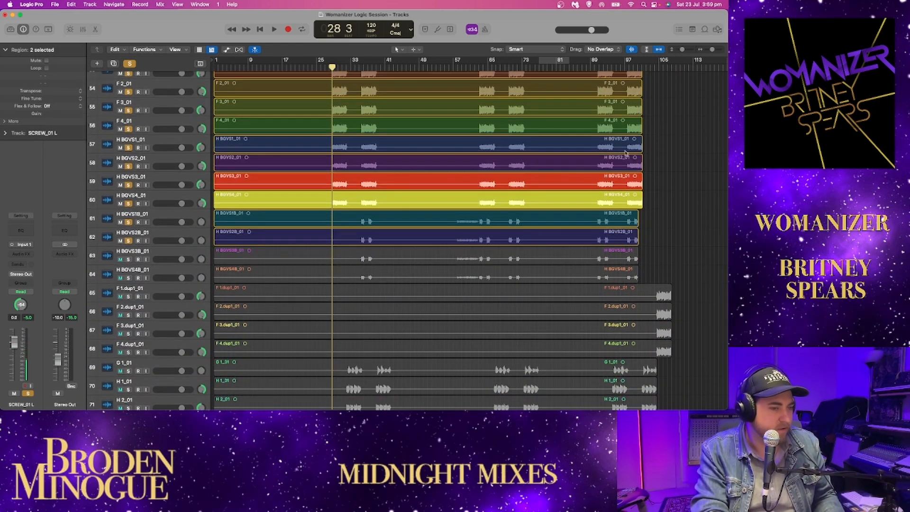
drag(683, 49, 678, 49)
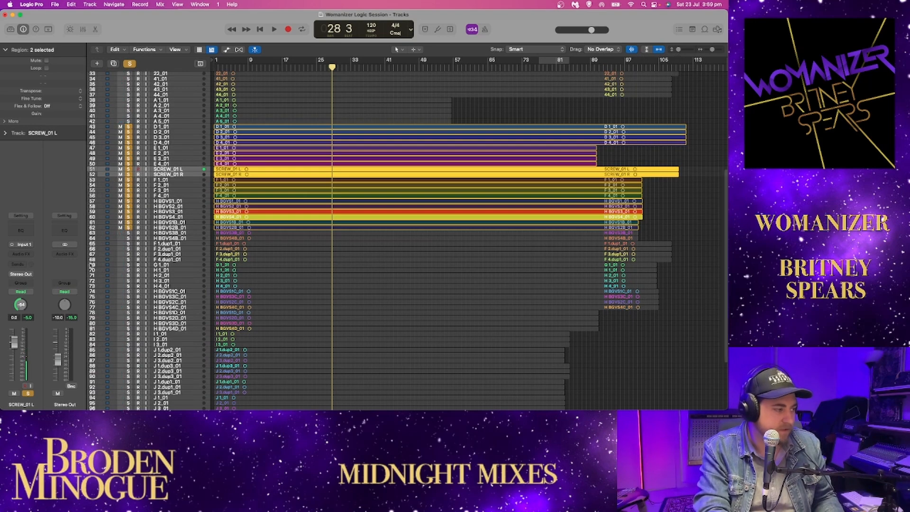
drag(128, 234, 124, 388)
scroll(126, 369, down, 5)
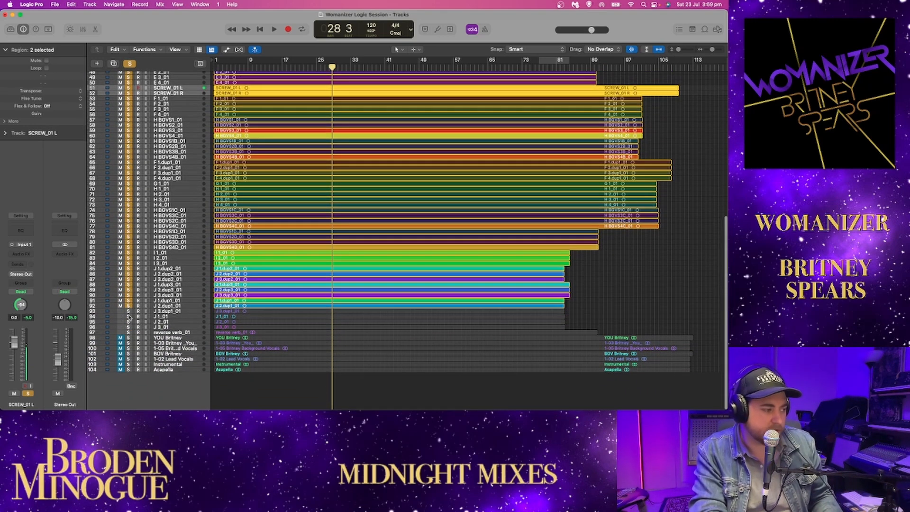
drag(129, 317, 127, 332)
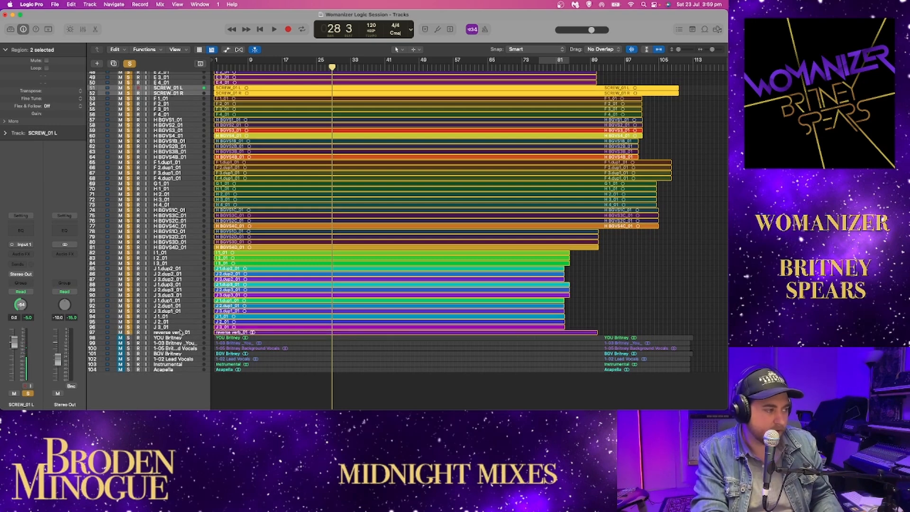
Solo 11_01 through A 5_01 as well, enlarge the tracks and play the whole vocal stack from bar 19.
scroll(180, 332, up, 10)
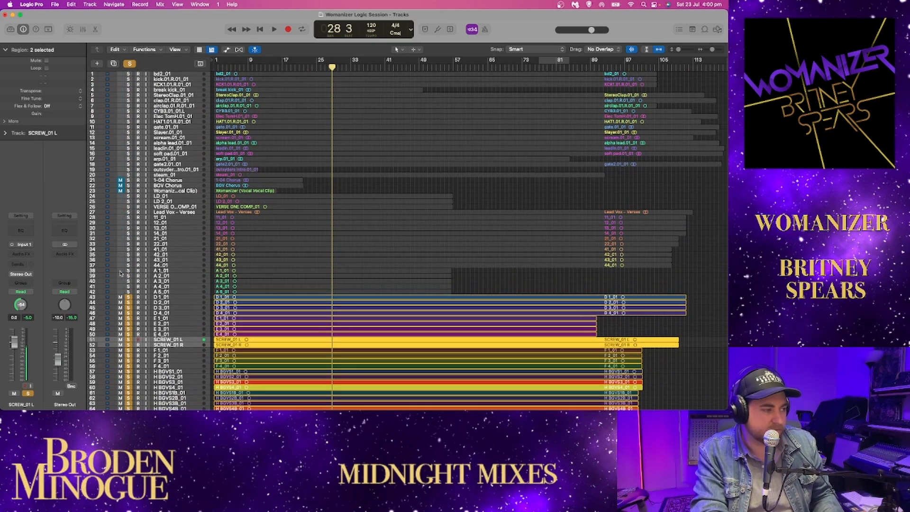
mouse_move(131, 224)
mouse_down()
mouse_move(129, 290)
mouse_move(129, 218)
mouse_up()
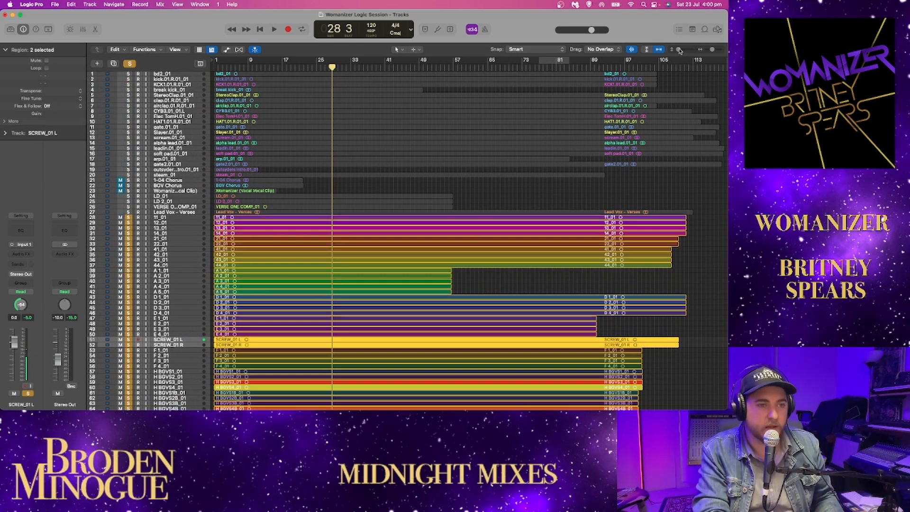
drag(681, 49, 683, 49)
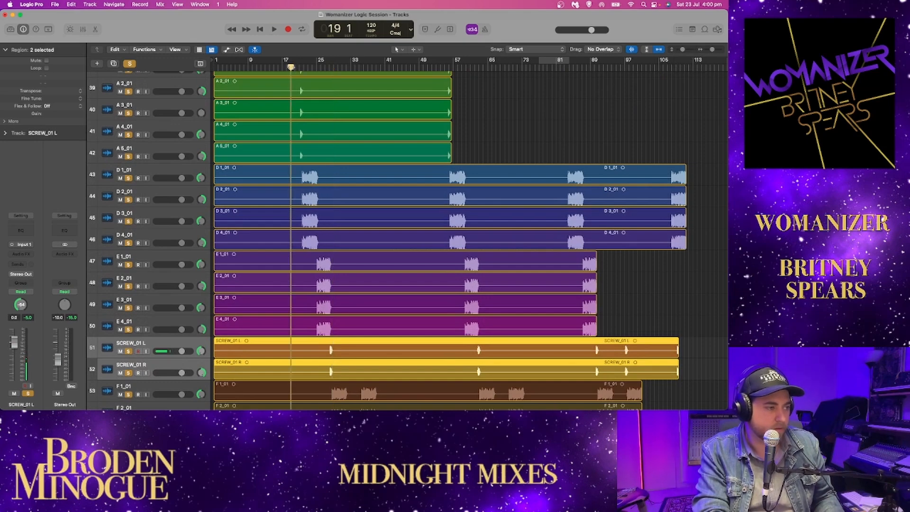
scroll(371, 118, down, 2)
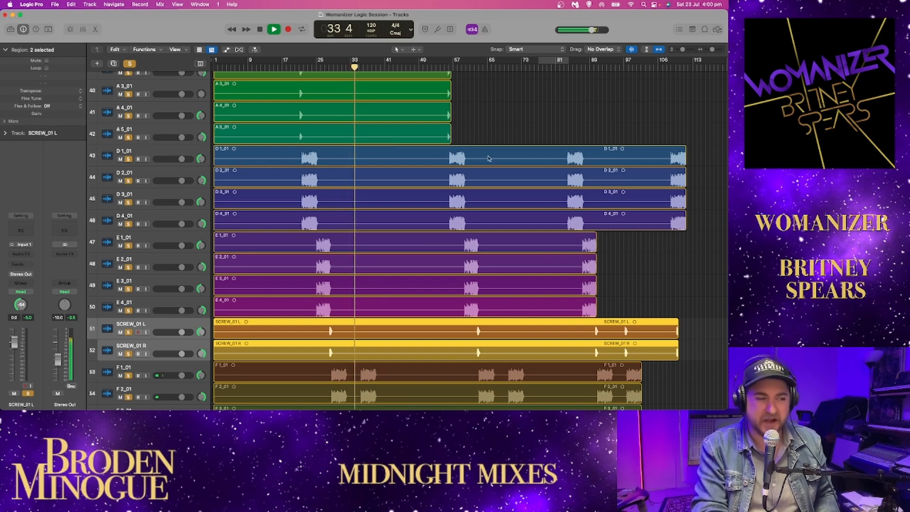
Compare the soloed vocal stack with the full mix during playback by switching all solos off and on.
click(131, 63)
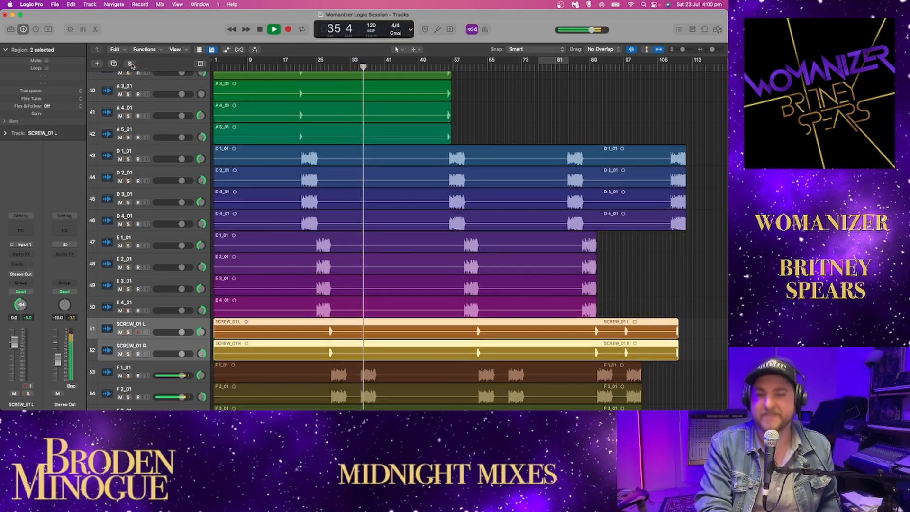
click(131, 64)
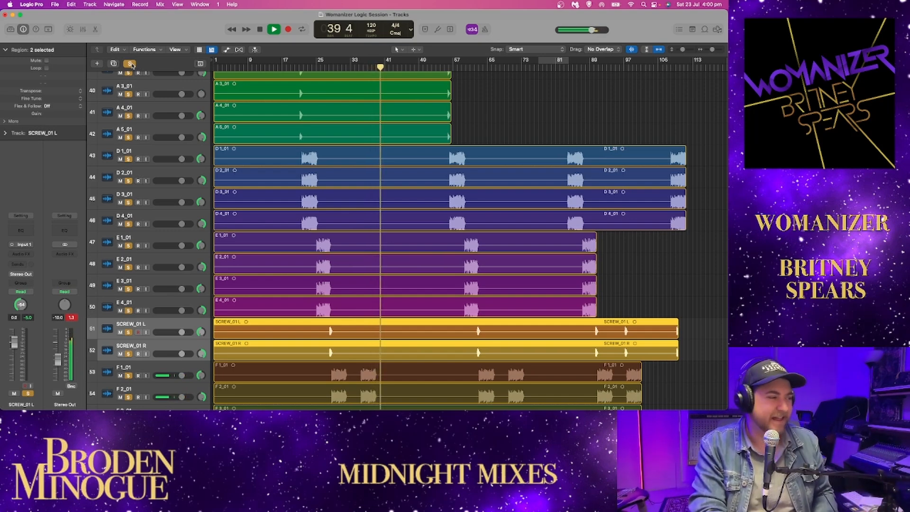
click(131, 63)
click(130, 63)
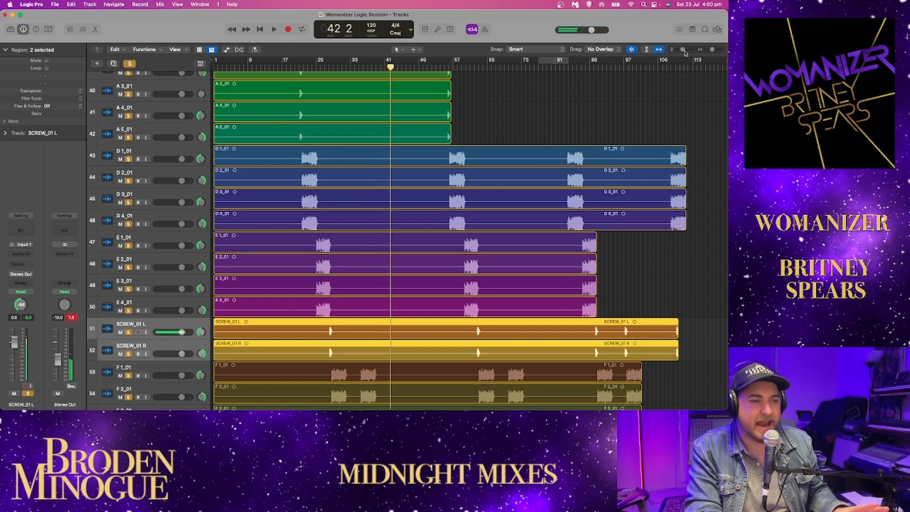
Shrink the track heights for an overview of the session and clear all solos.
drag(685, 53, 675, 53)
scroll(490, 124, up, 5)
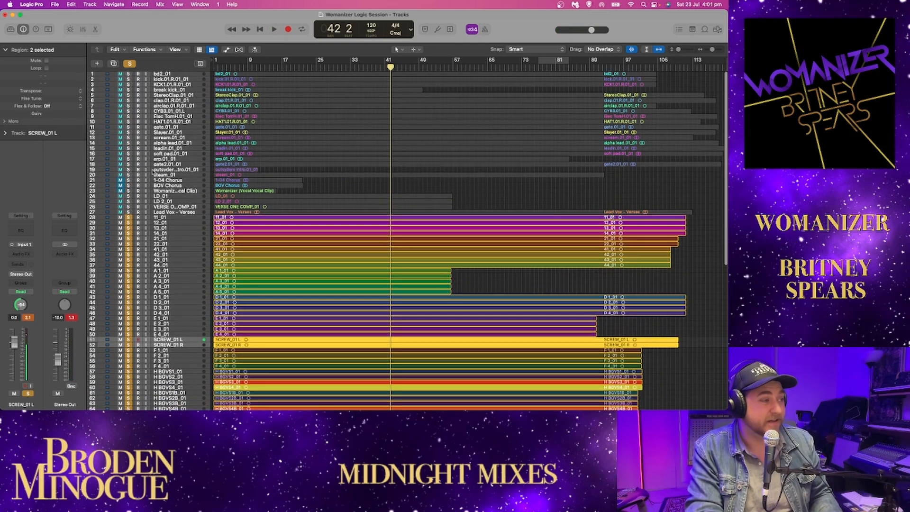
click(130, 63)
Move 1-04 Chorus, BGV Chorus and Womanizer (Vocal Vocal Clip) together to the end of the track list, below Acapella.
scroll(112, 161, down, 10)
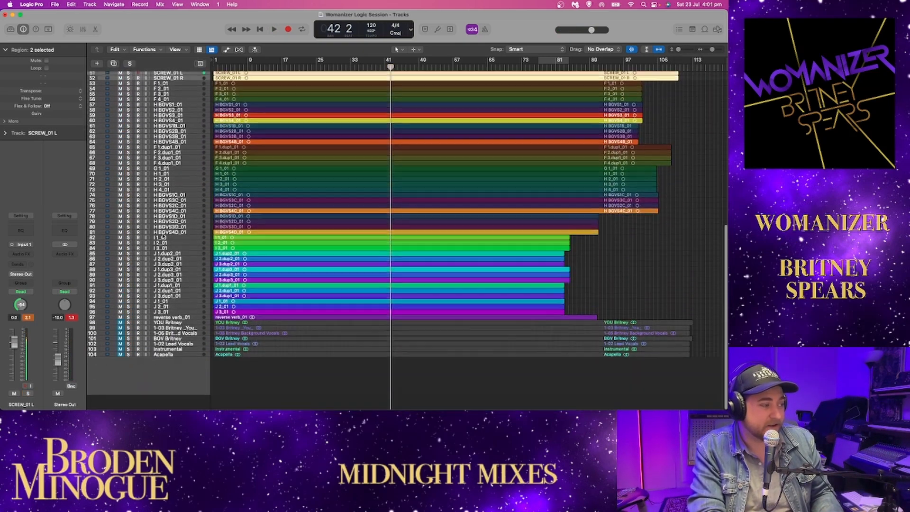
scroll(113, 161, up, 9)
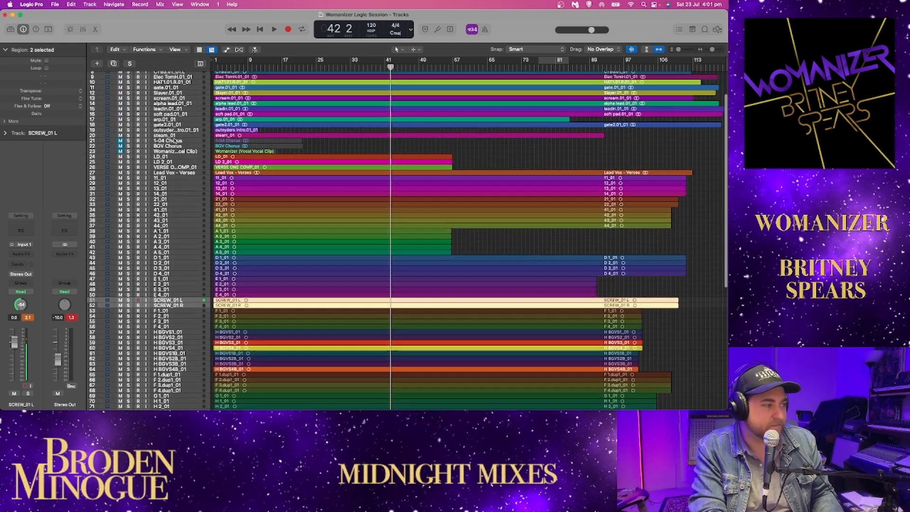
click(167, 144)
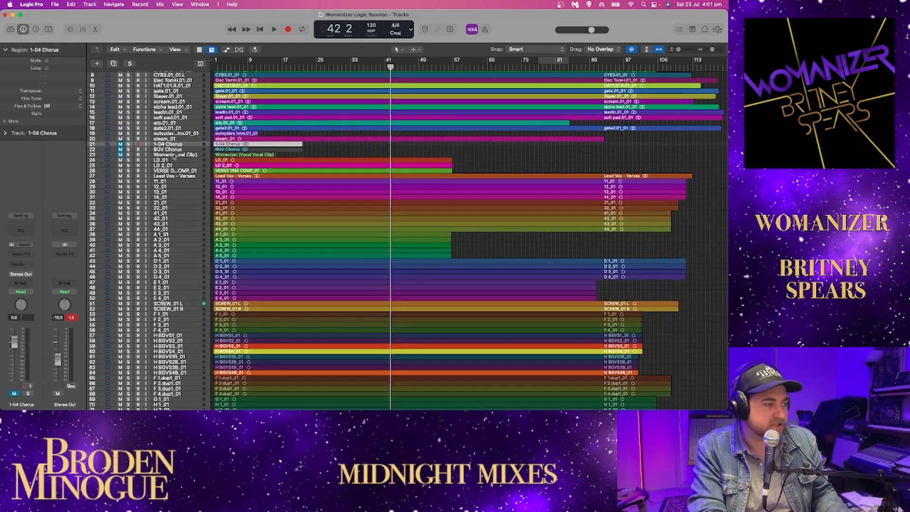
shift+click(173, 155)
scroll(175, 167, down, 9)
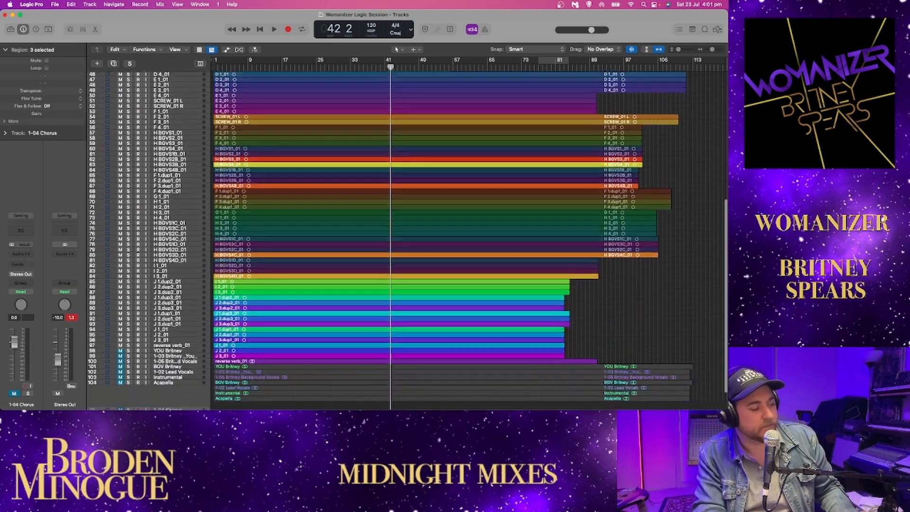
drag(176, 408, 177, 394)
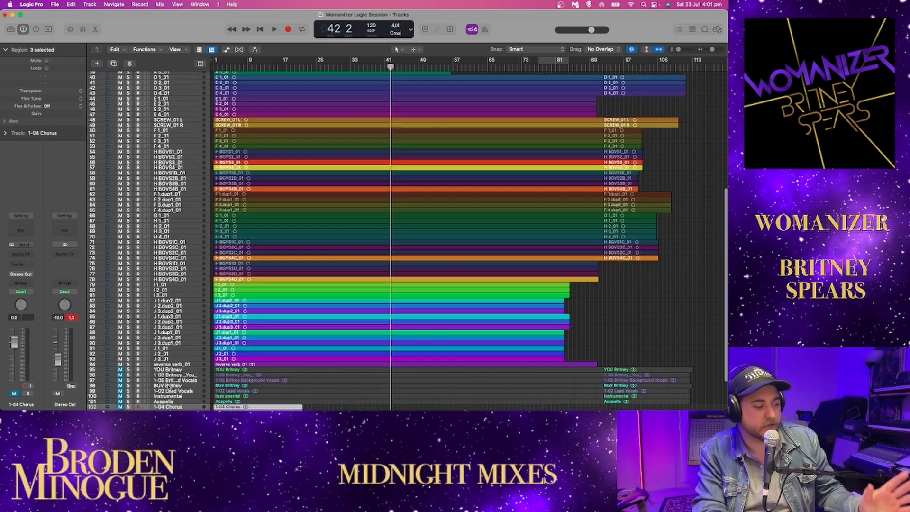
scroll(181, 324, down, 3)
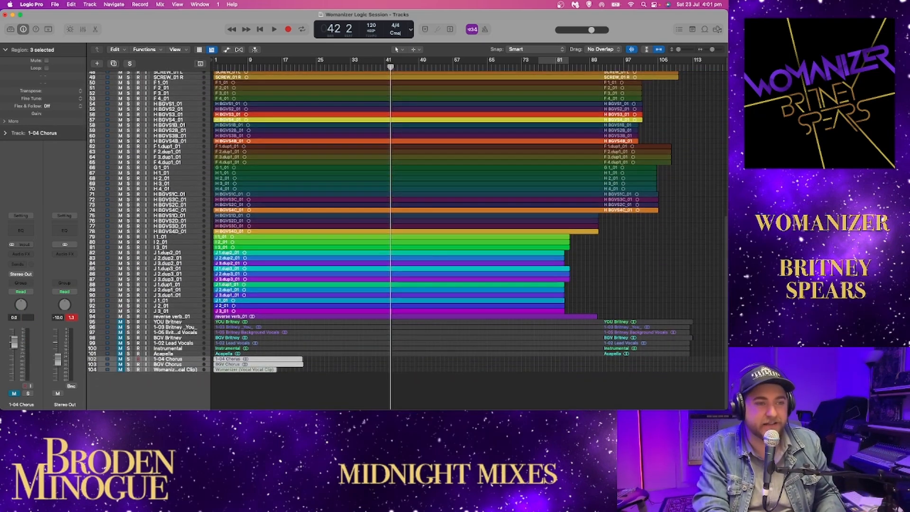
Enlarge the track heights and unmute 1-04 Chorus, BGV Chorus and Womanizer (Vocal Vocal Clip).
click(679, 49)
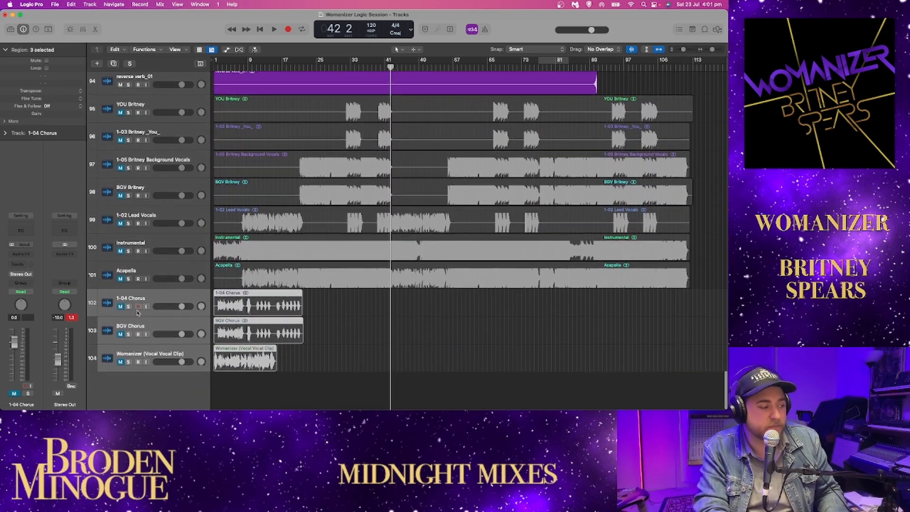
drag(120, 308, 119, 362)
drag(129, 309, 125, 327)
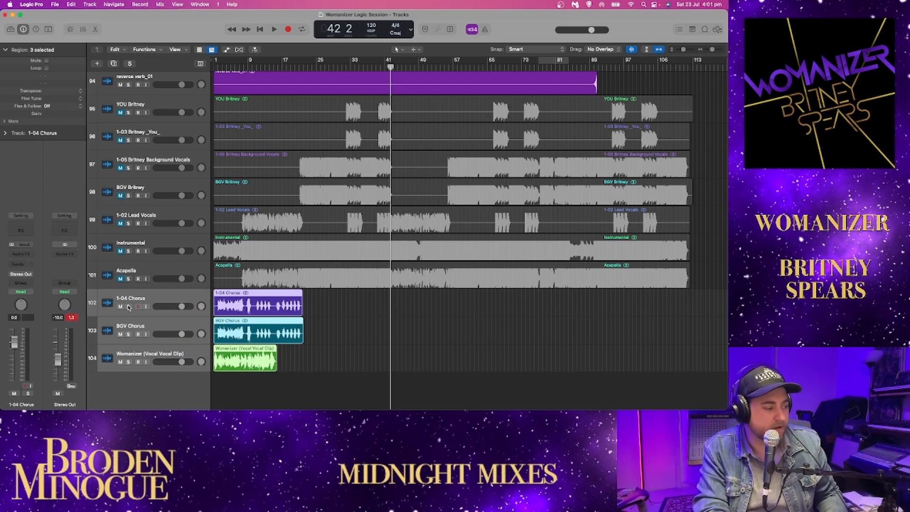
Solo 1-04 Chorus and BGV Chorus, pan them hard left (-64) and hard right respectively, and play them from the song's start.
drag(128, 307, 128, 334)
key(Return)
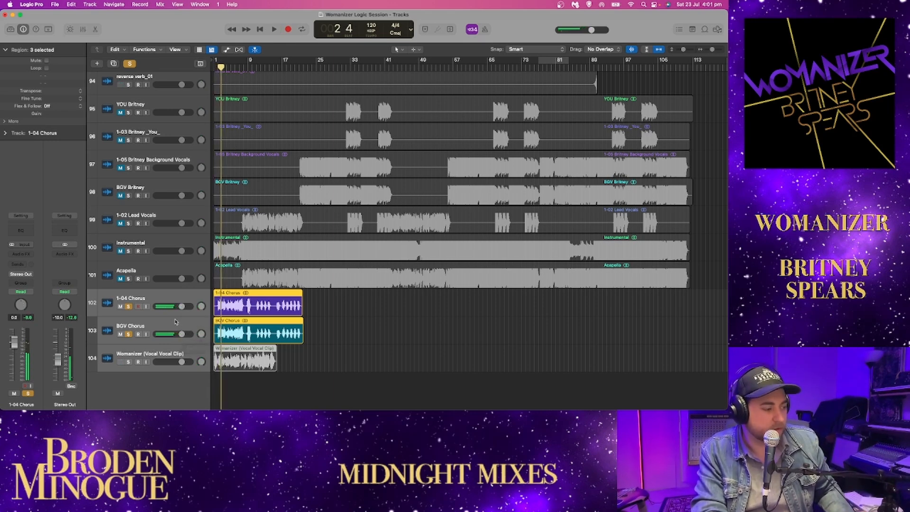
click(167, 292)
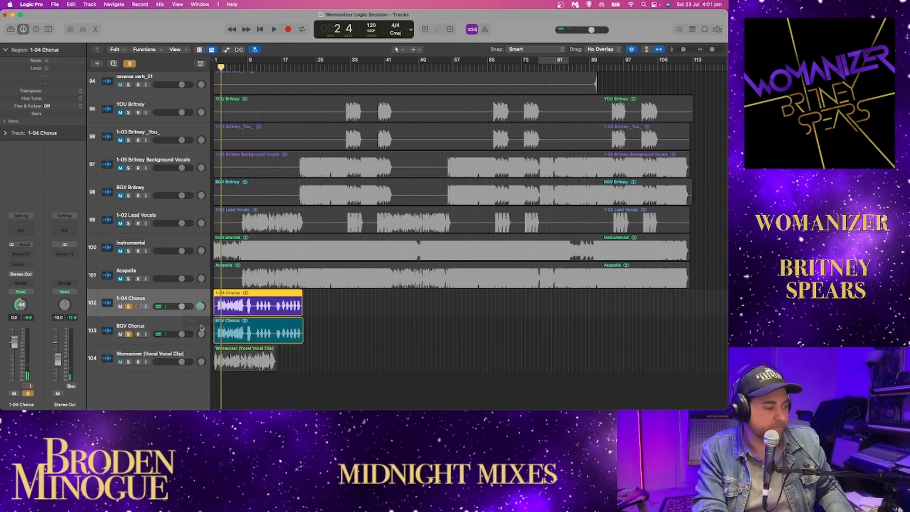
key(space)
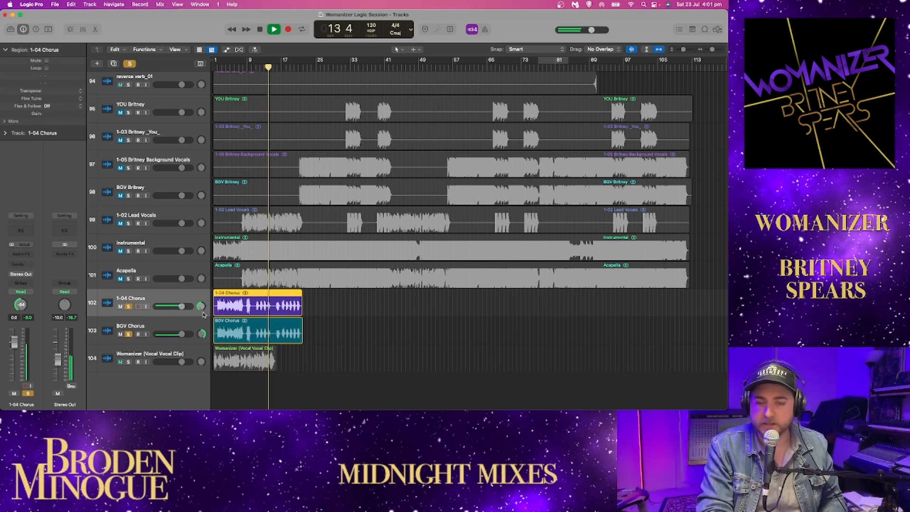
key(space)
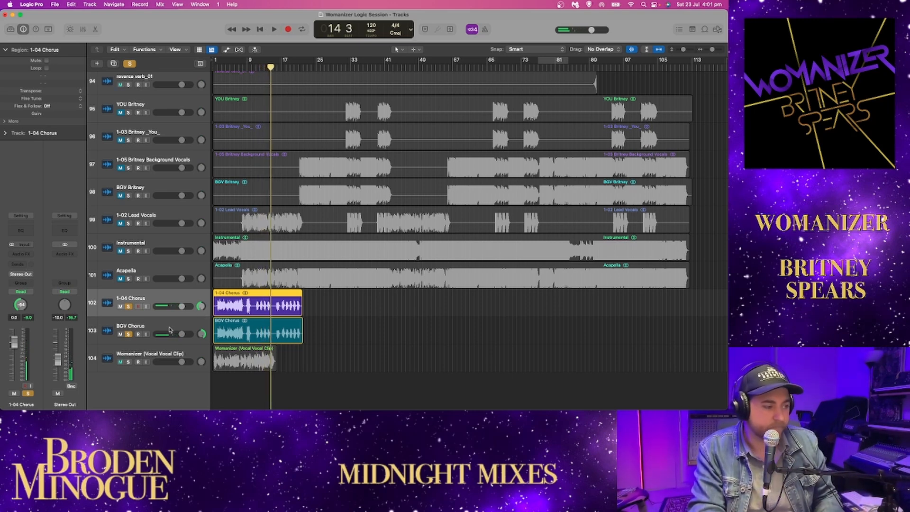
Solo only Womanizer (Vocal Vocal Clip) and play it from the beginning of the song.
click(128, 307)
click(128, 362)
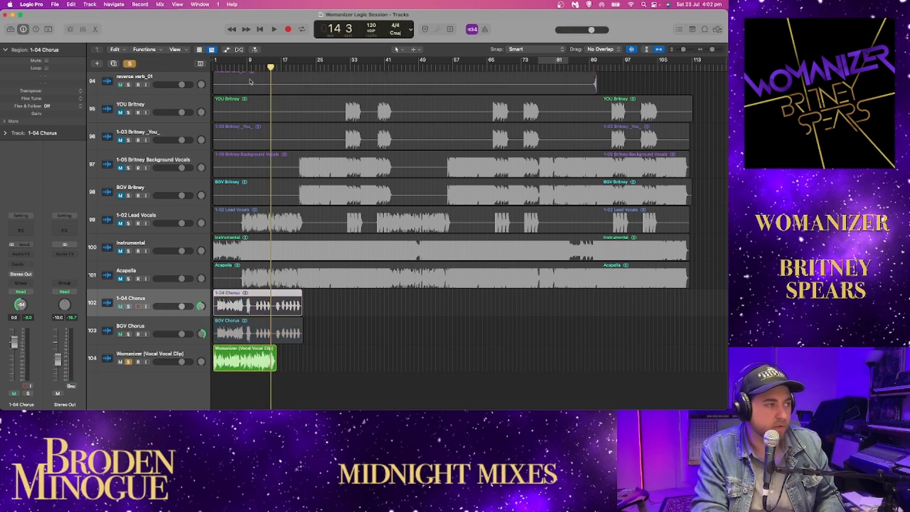
click(260, 28)
click(274, 29)
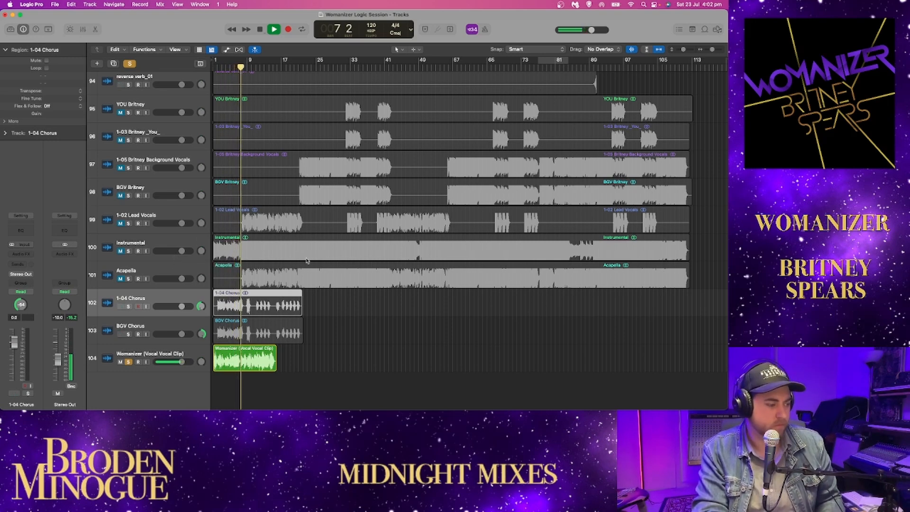
key(space)
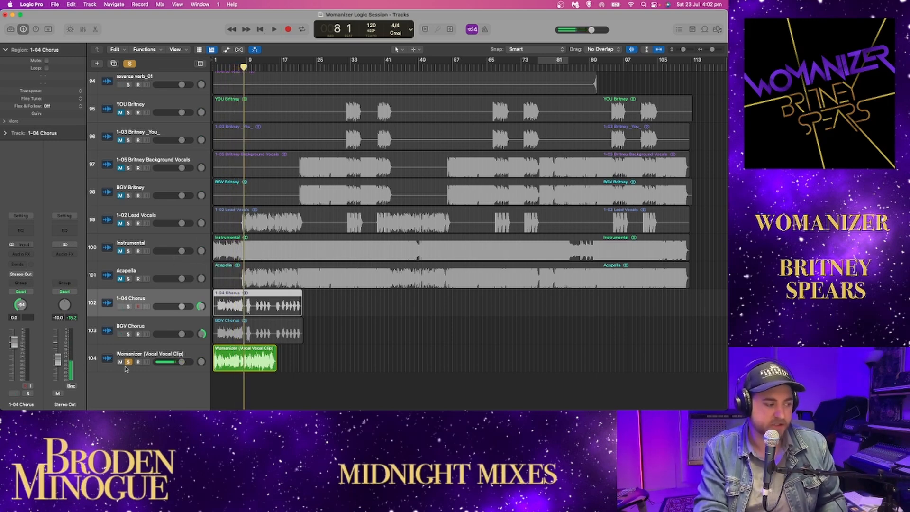
Switch the solo from the vocal clip to the Instrumental track and play it from bar 8.
click(128, 362)
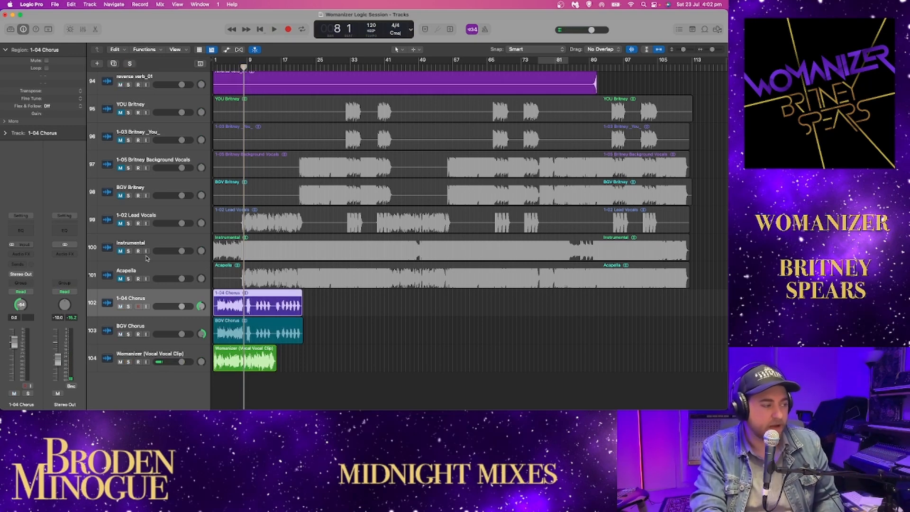
click(128, 252)
key(space)
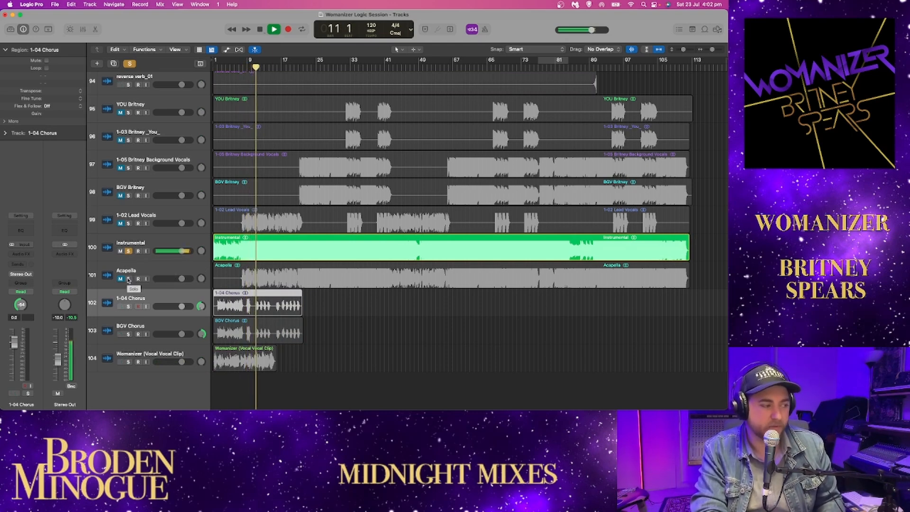
During playback, audition the Acapella and then 1-02 Lead Vocals in solo together with the Instrumental track.
click(128, 279)
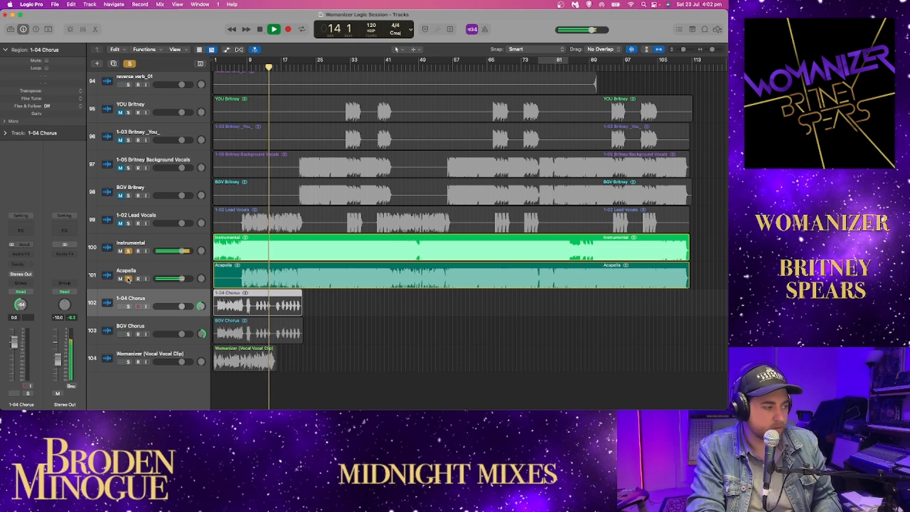
click(128, 279)
click(128, 223)
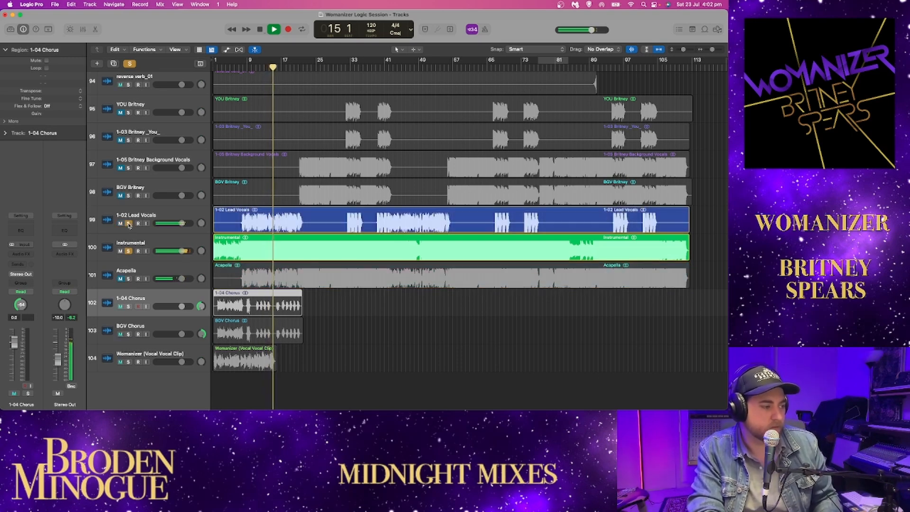
click(128, 224)
Audition BGV Britney and 1-05 Britney Background Vocals in solo against the playing Instrumental track.
click(128, 195)
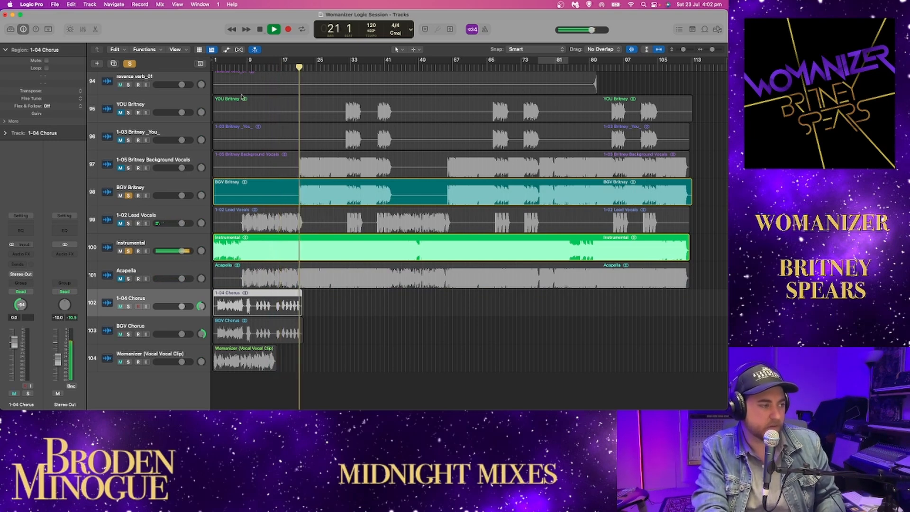
click(128, 167)
click(128, 168)
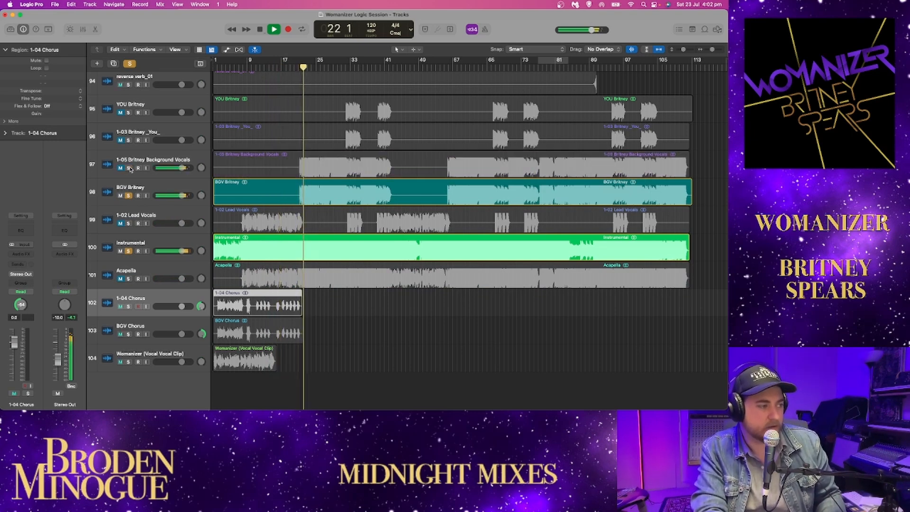
click(128, 168)
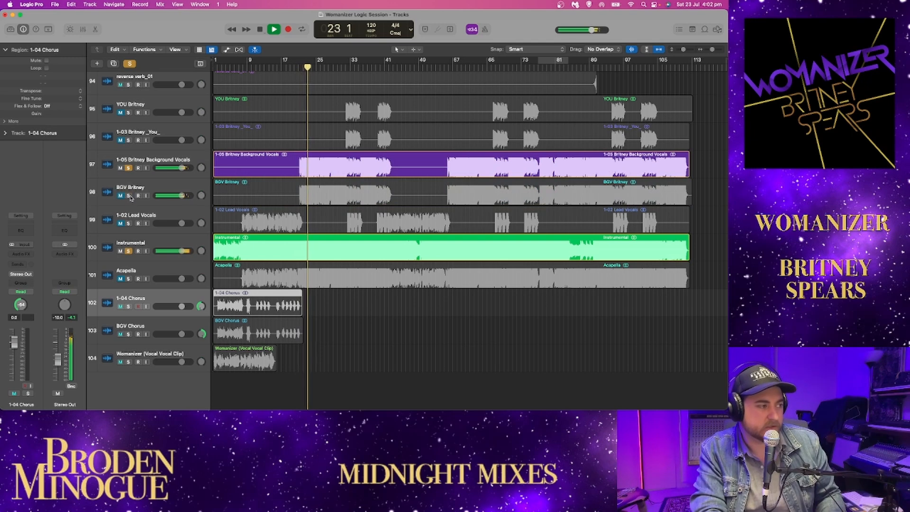
Add 1-03 Britney _You_ to the solo, play from bar 34, and unsolo the background vocals and Instrumental tracks.
key(space)
click(354, 67)
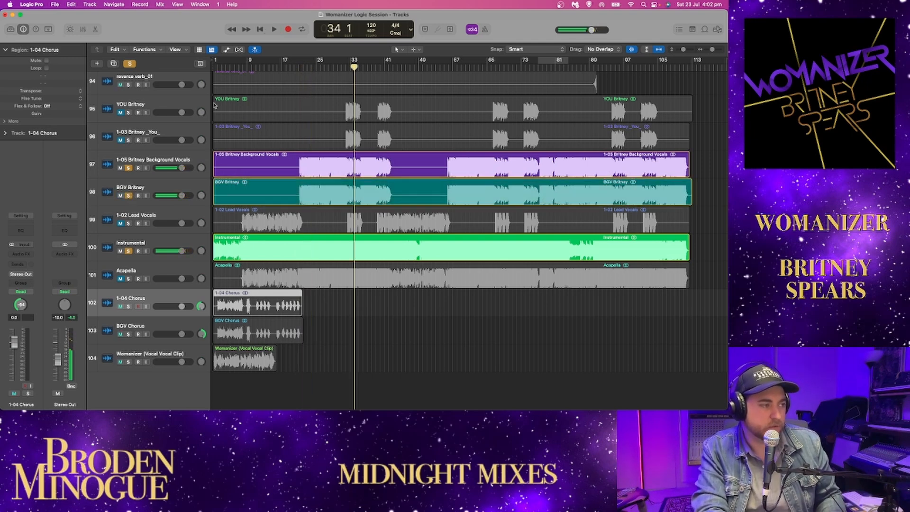
click(129, 140)
key(space)
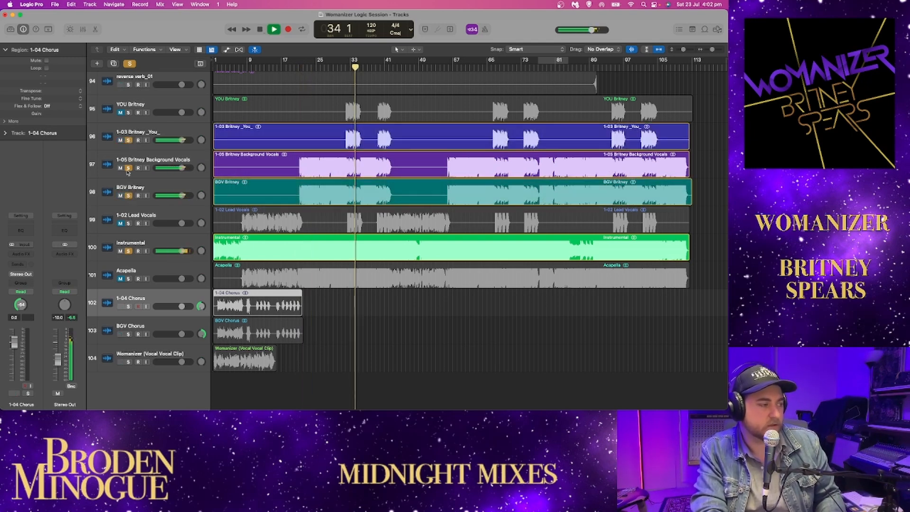
drag(129, 168, 129, 251)
key(space)
Switch the solo from 1-03 Britney _You_ to reverse verb_01 and play it from bar 89.
scroll(413, 140, up, 3)
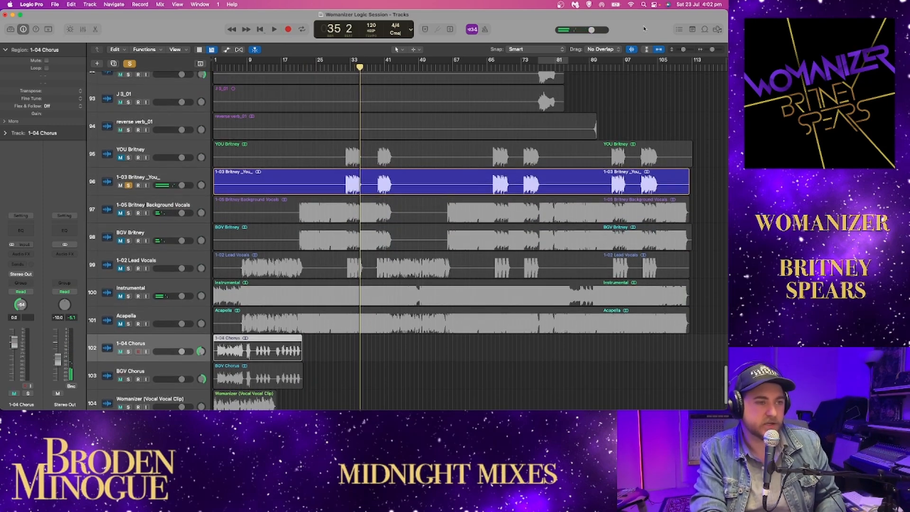
scroll(506, 96, up, 2)
click(589, 70)
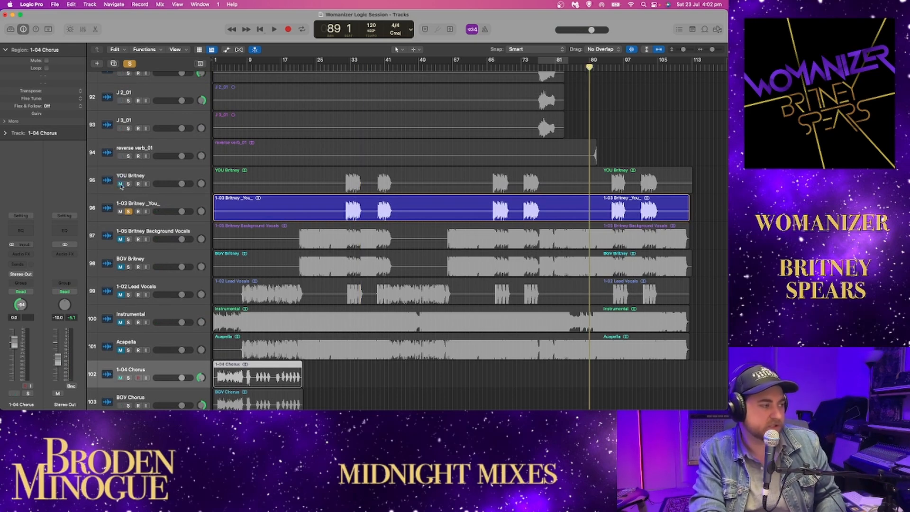
click(126, 211)
click(120, 185)
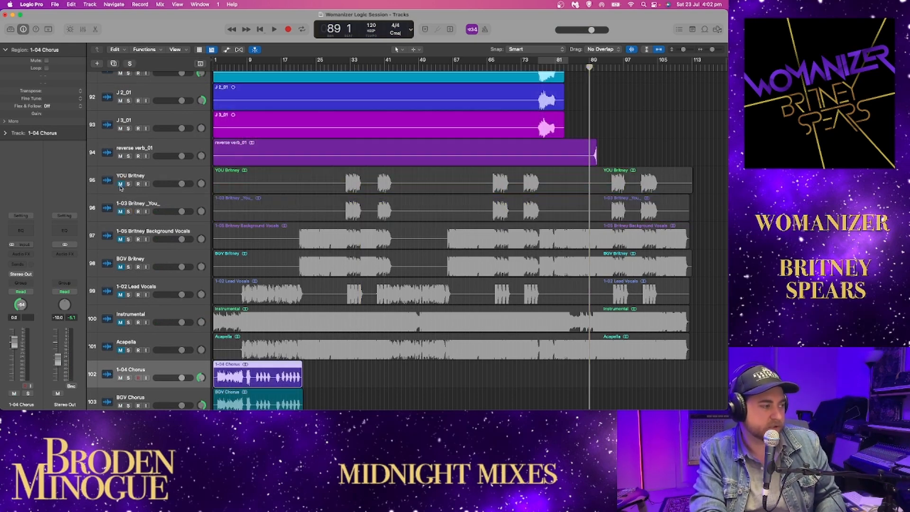
click(127, 156)
key(space)
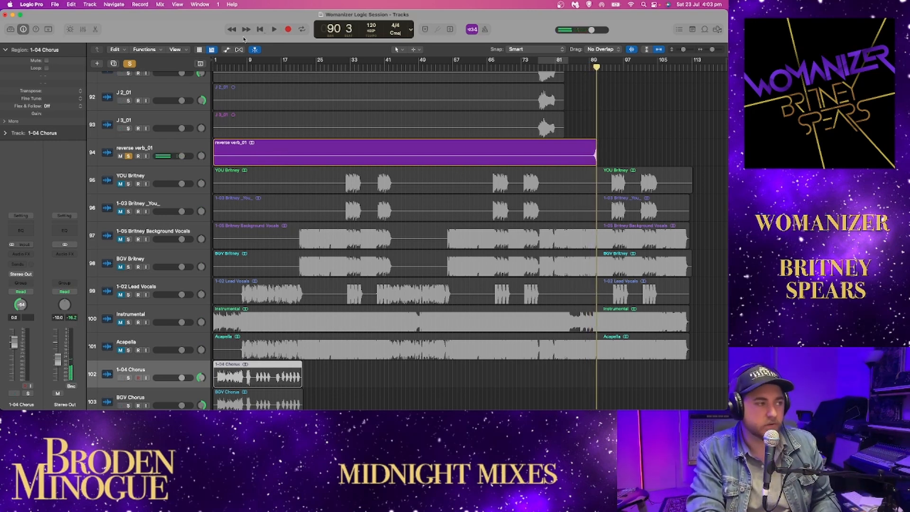
Clear all solos, stop playback and fit the session's full length with compact tracks in the arrangement.
click(130, 64)
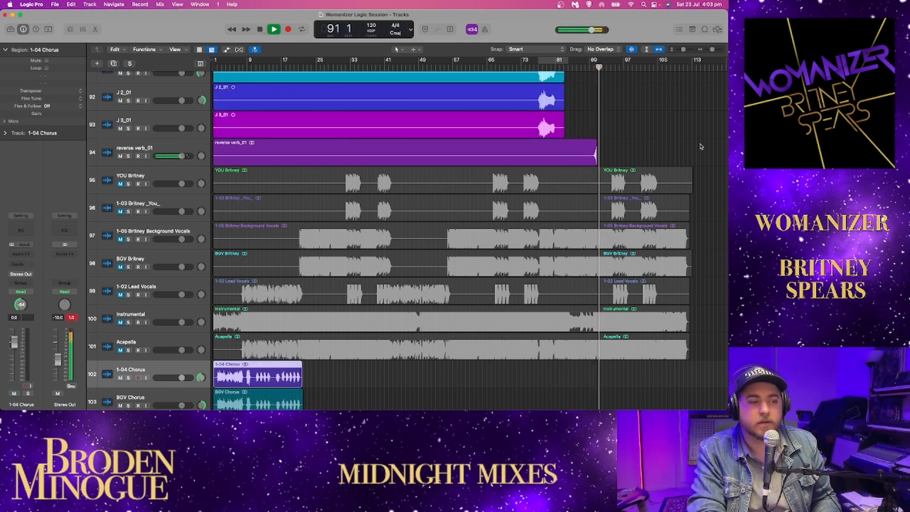
click(711, 50)
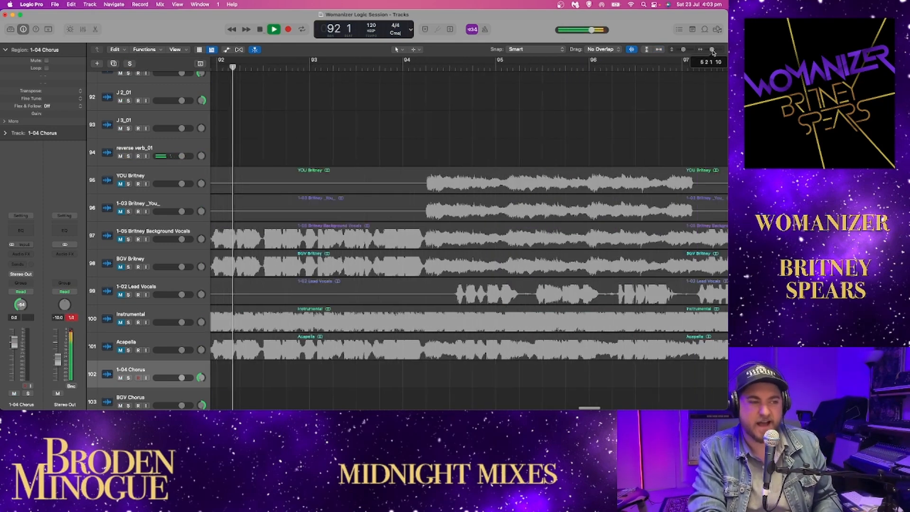
key(space)
click(646, 49)
click(659, 50)
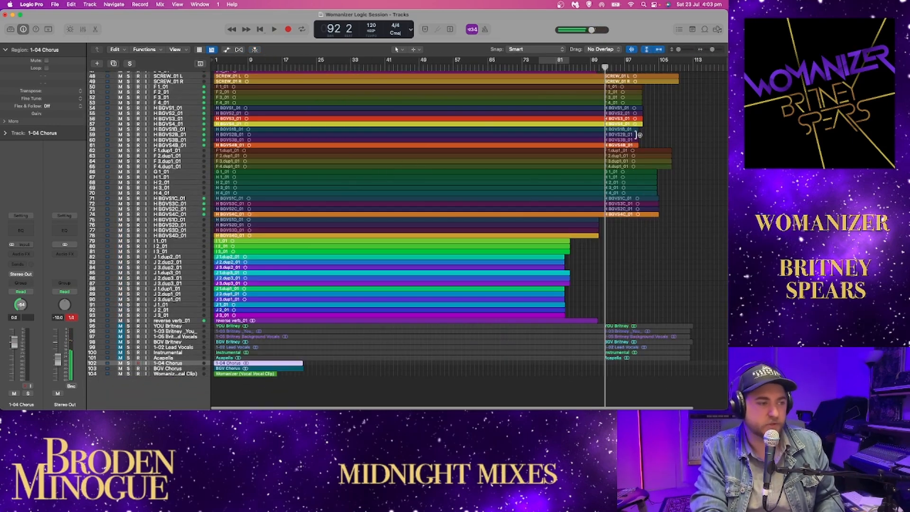
Play the full mix without solos from shortly before bar 78.
scroll(627, 143, up, 3)
click(538, 62)
key(space)
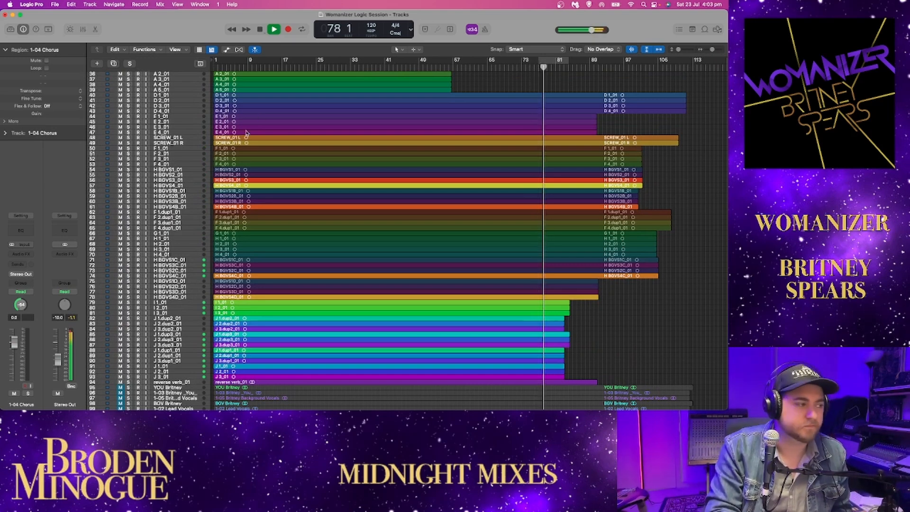
click(129, 64)
click(130, 64)
Audition the tracks from E 1_01 downward plus clap.01.R.01_01 through the verse one comp in solo, and clear all solos.
drag(128, 116, 136, 318)
scroll(136, 318, up, 10)
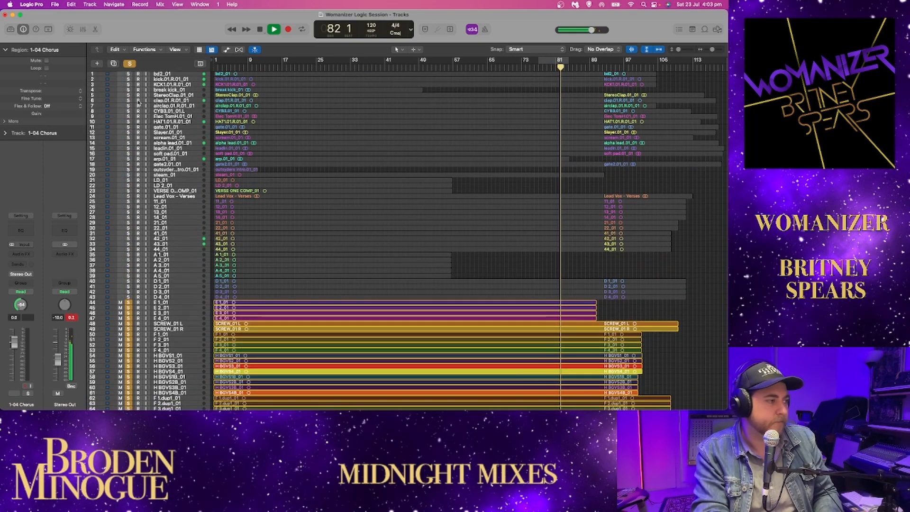
drag(127, 100, 128, 191)
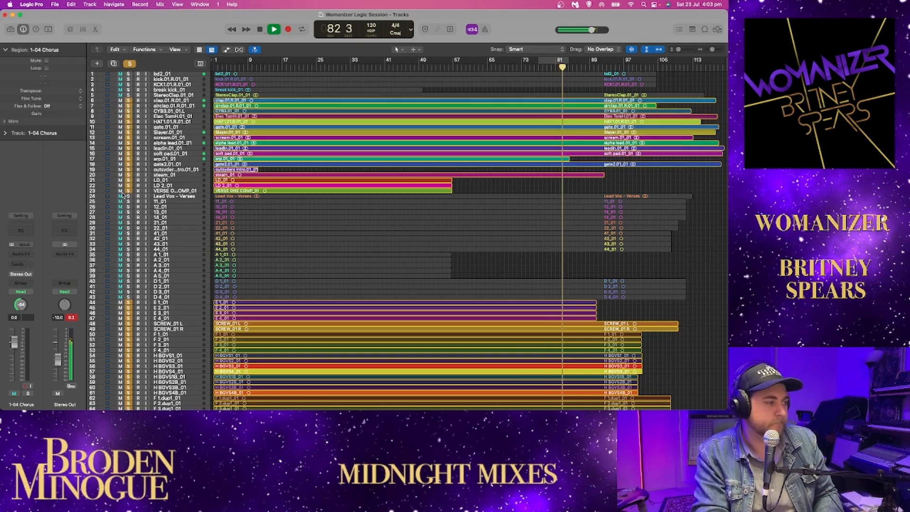
click(130, 64)
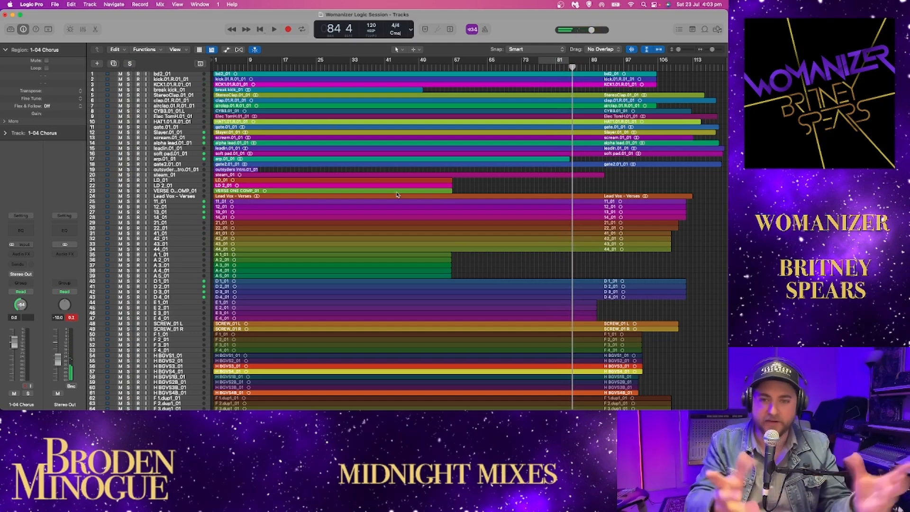
Look over the complete track list and enlarge the track heights to show the waveforms from bd2_01 downward.
scroll(503, 204, down, 1)
scroll(518, 214, up, 1)
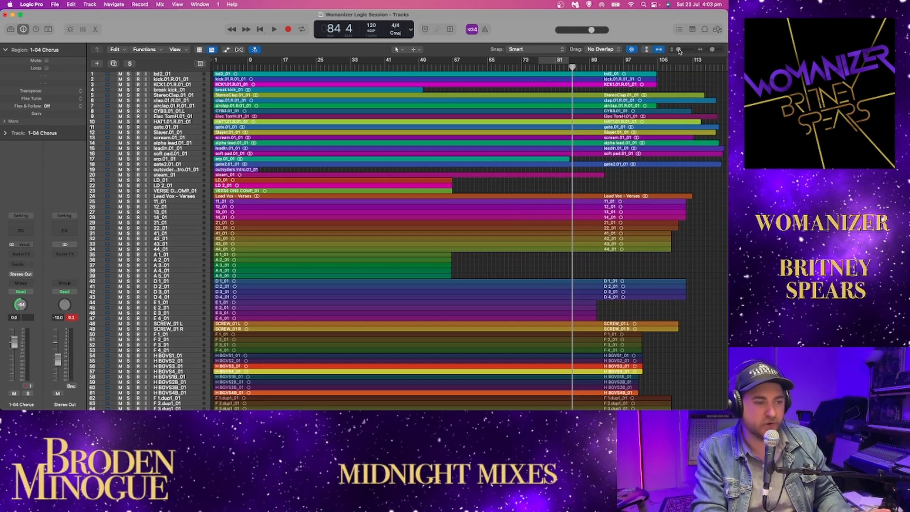
scroll(501, 165, down, 10)
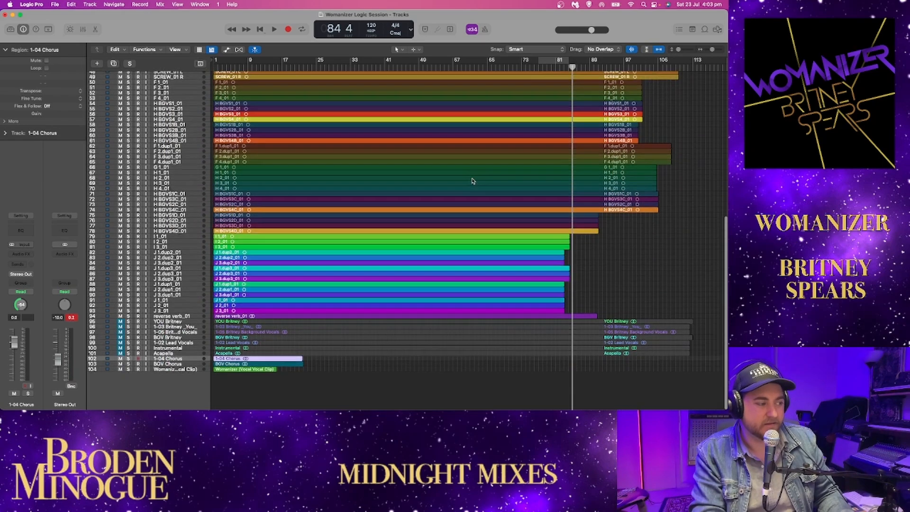
scroll(474, 179, up, 10)
drag(682, 49, 684, 51)
scroll(549, 112, up, 15)
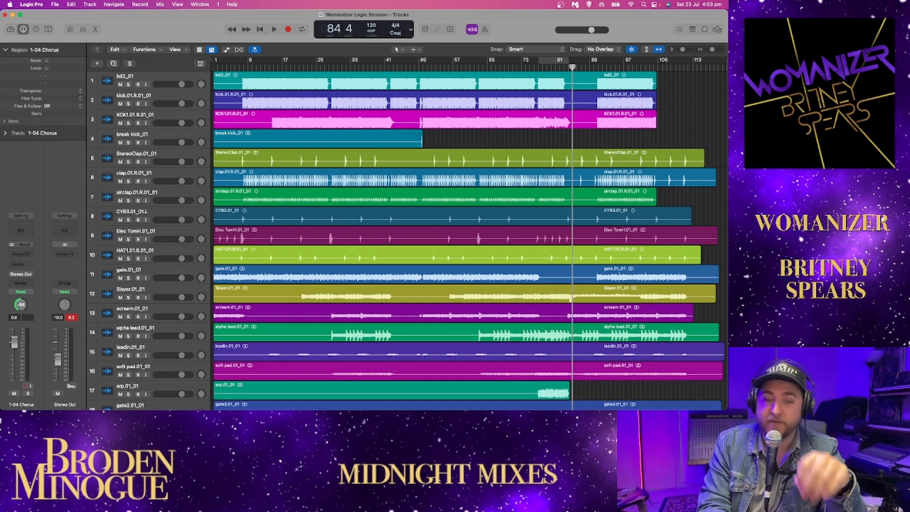
Switch to Finder.
key(super+Tab)
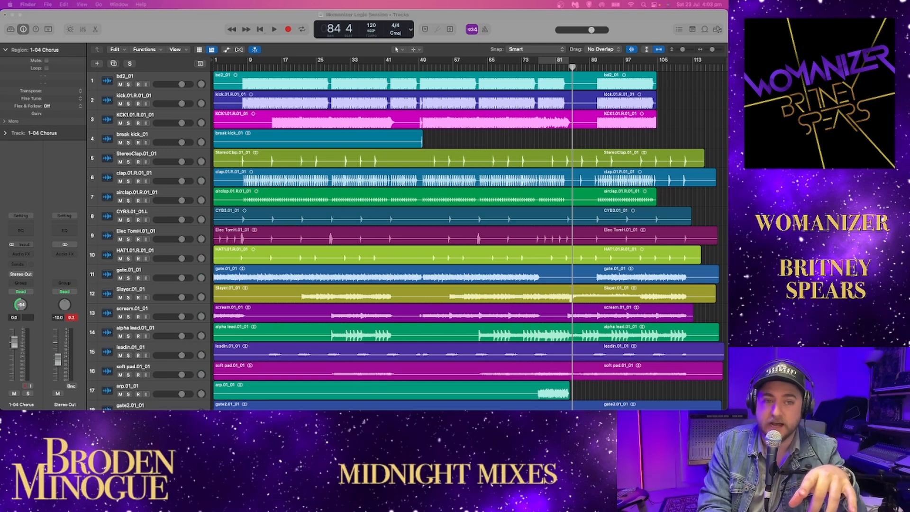